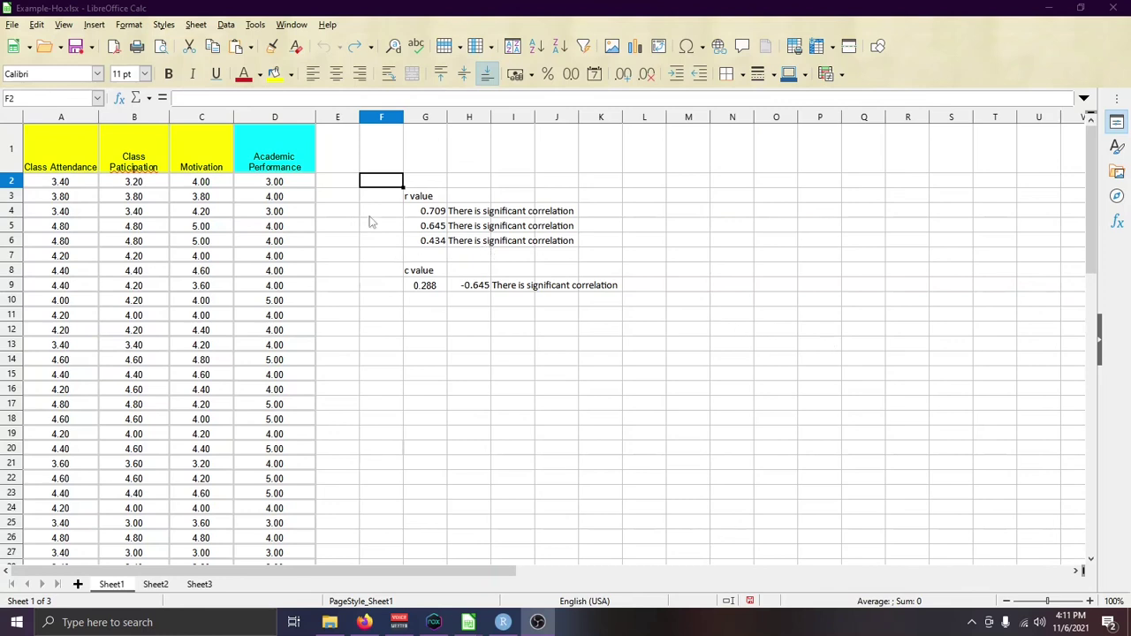
# Examine the first r value's formula in G4 together with the Class Attendance and Academic Performance columns it correlates
pyautogui.click(361, 188)
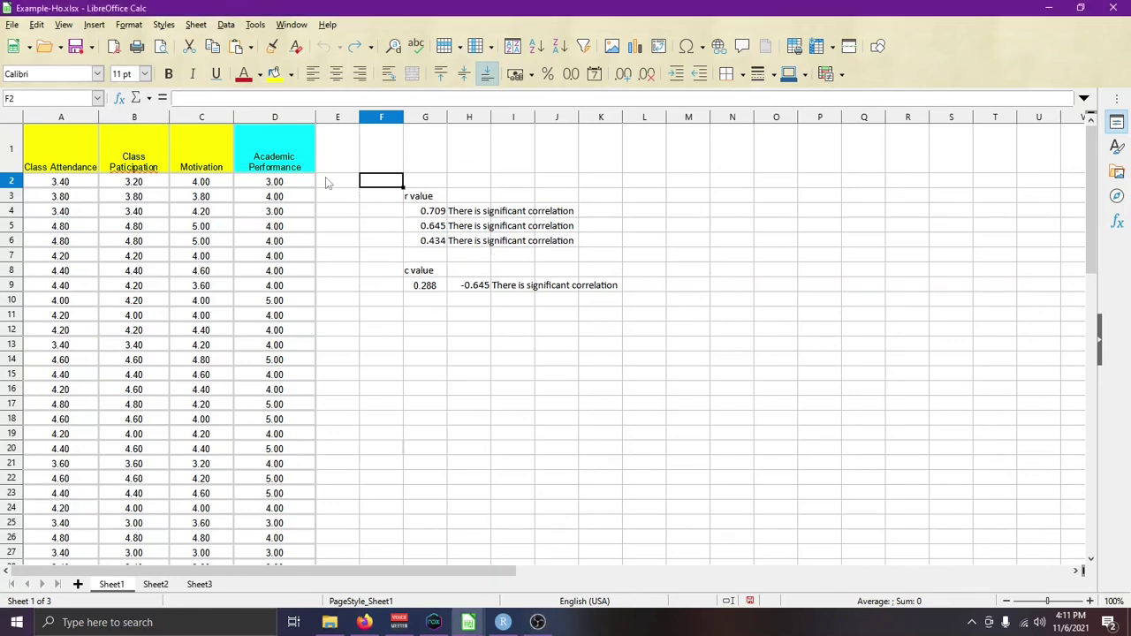
pyautogui.click(327, 182)
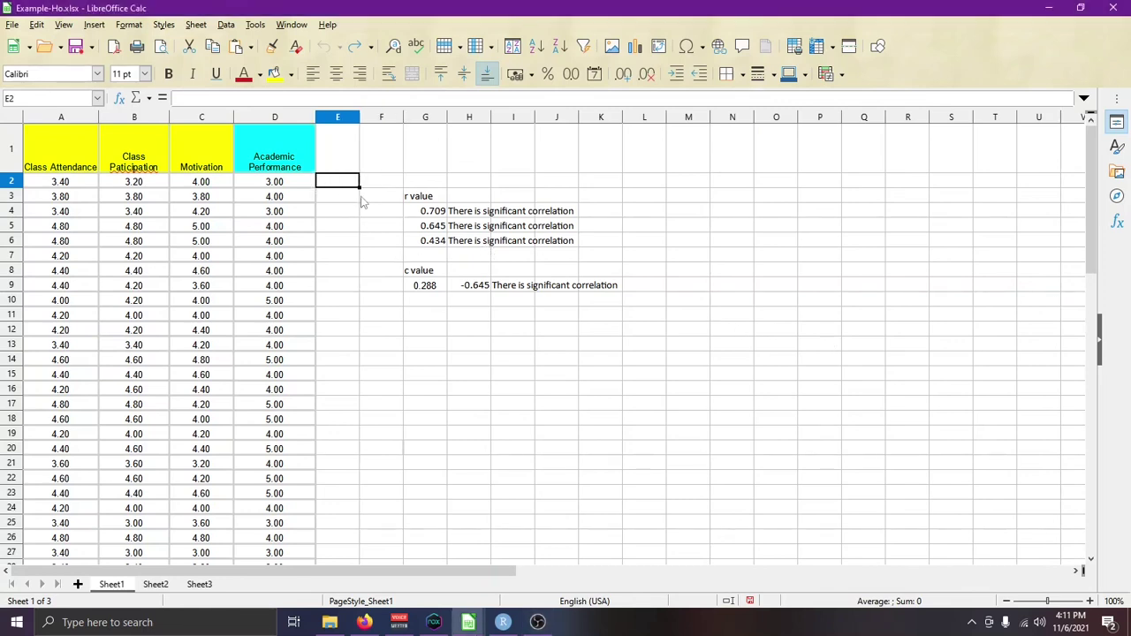
pyautogui.click(425, 212)
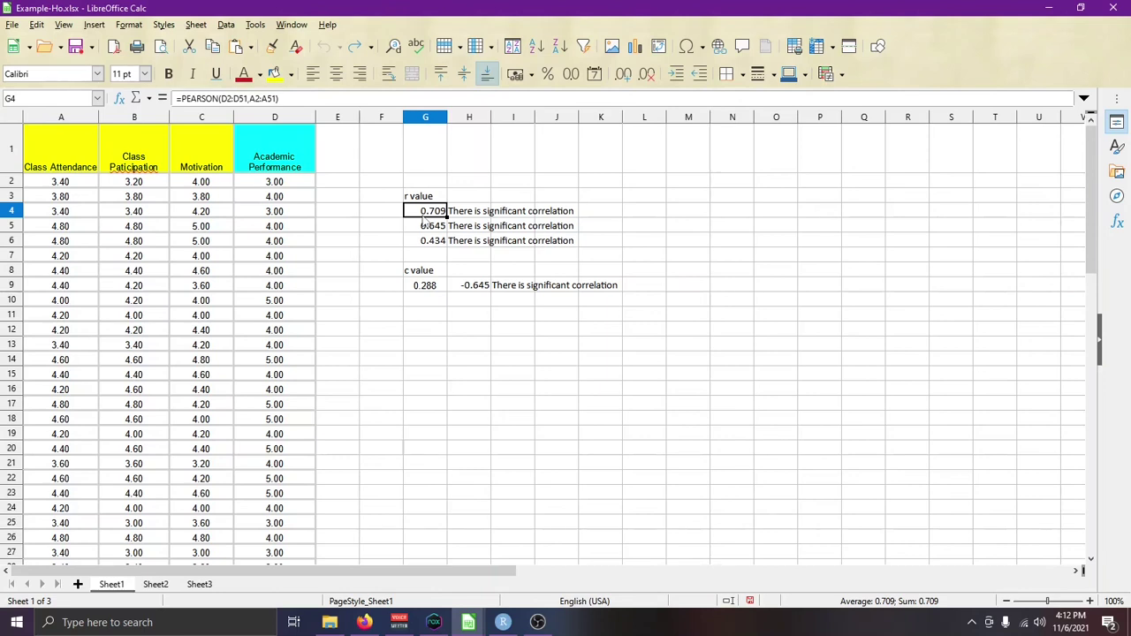
pyautogui.click(389, 201)
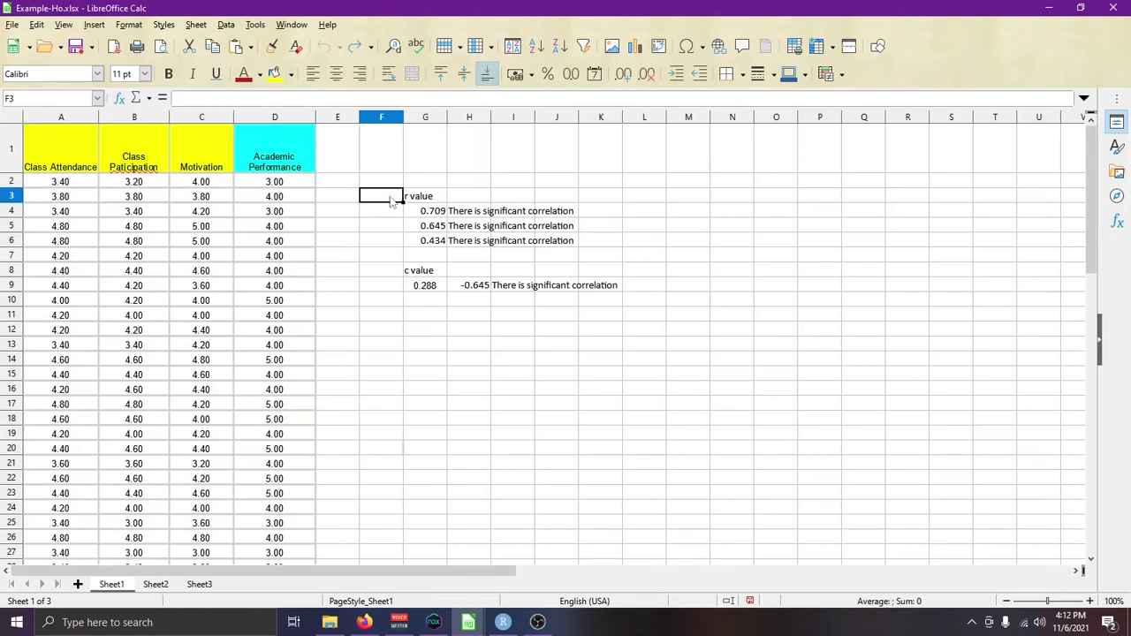
pyautogui.click(414, 201)
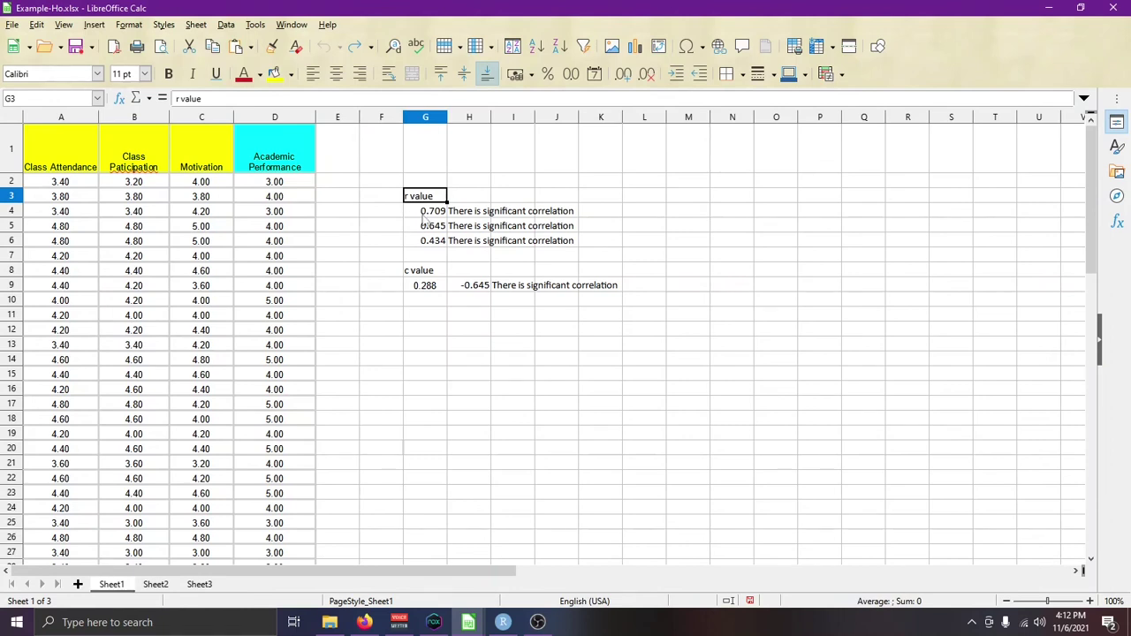
pyautogui.click(423, 216)
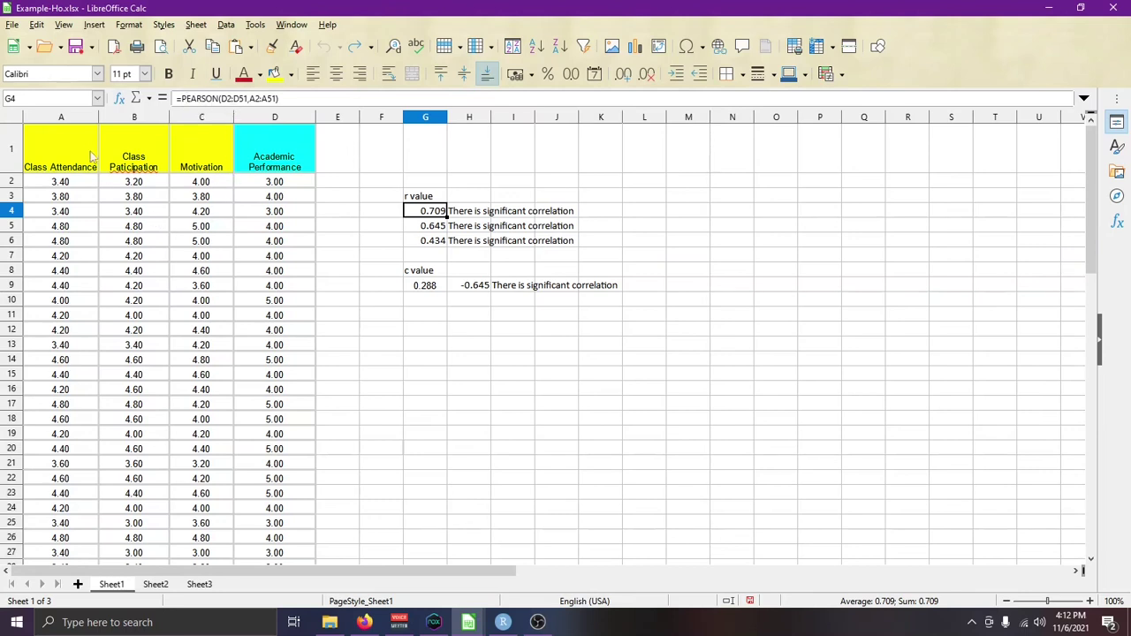
pyautogui.click(73, 119)
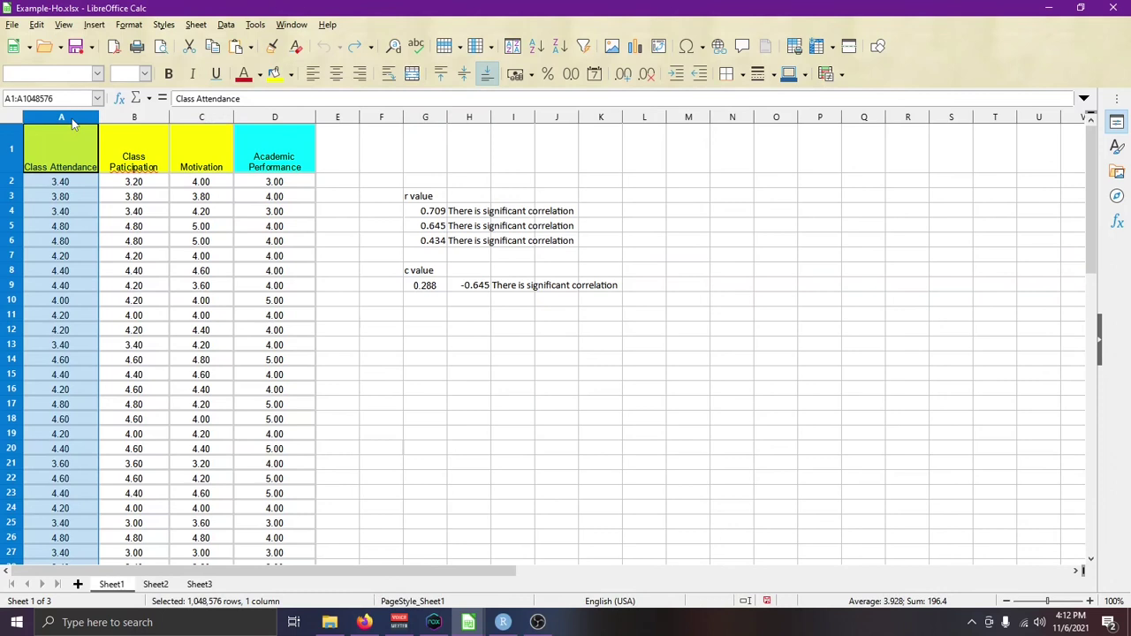
pyautogui.click(430, 213)
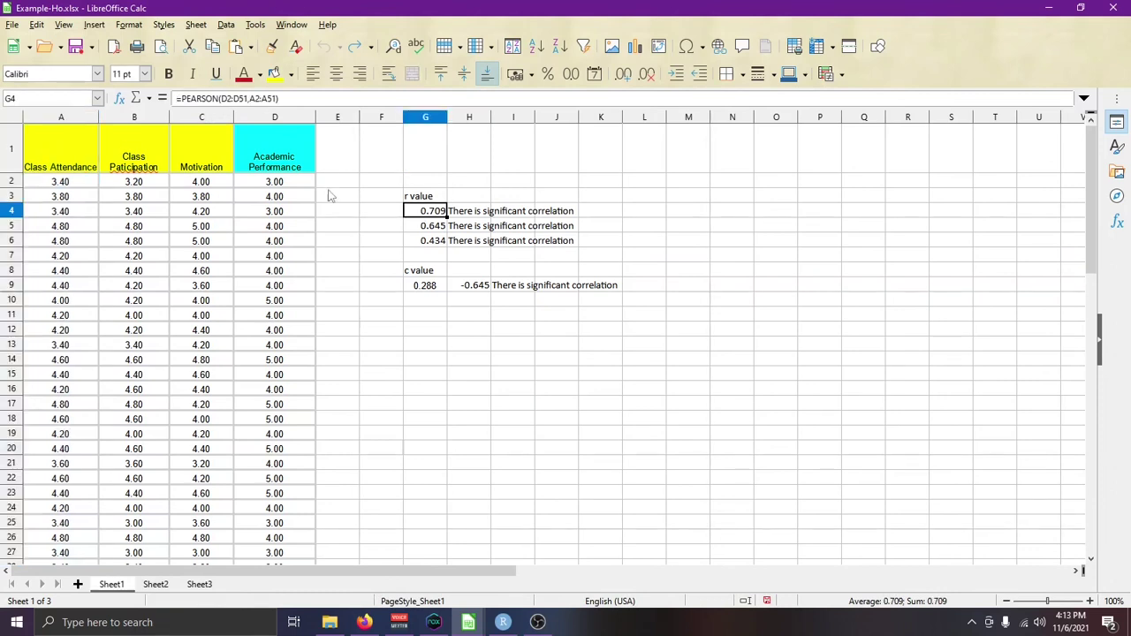
pyautogui.click(294, 165)
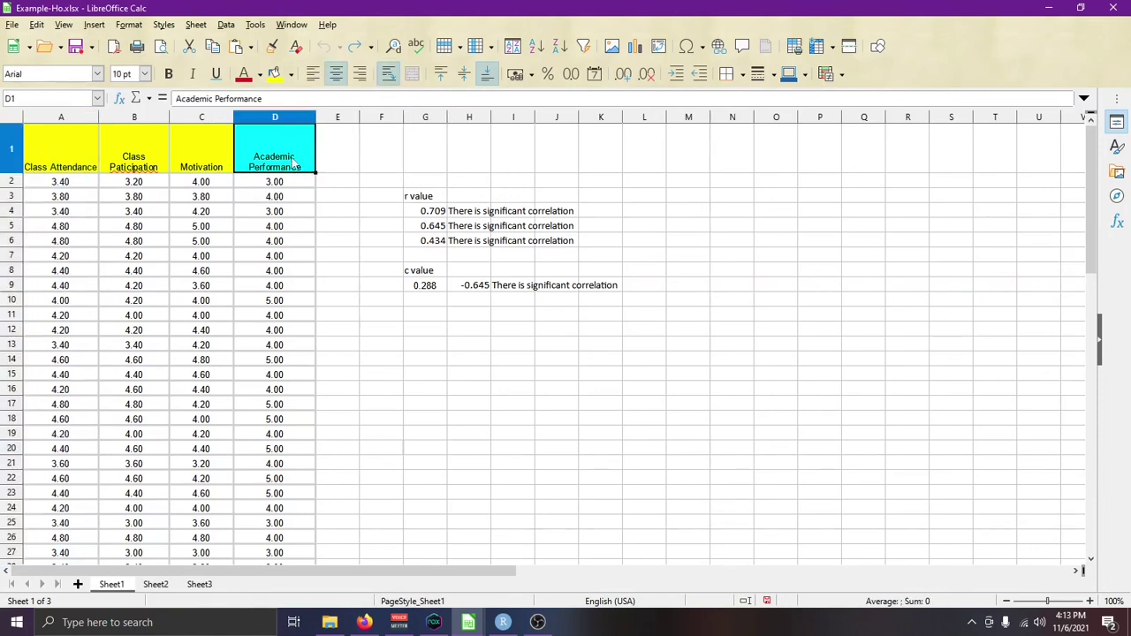
pyautogui.click(426, 212)
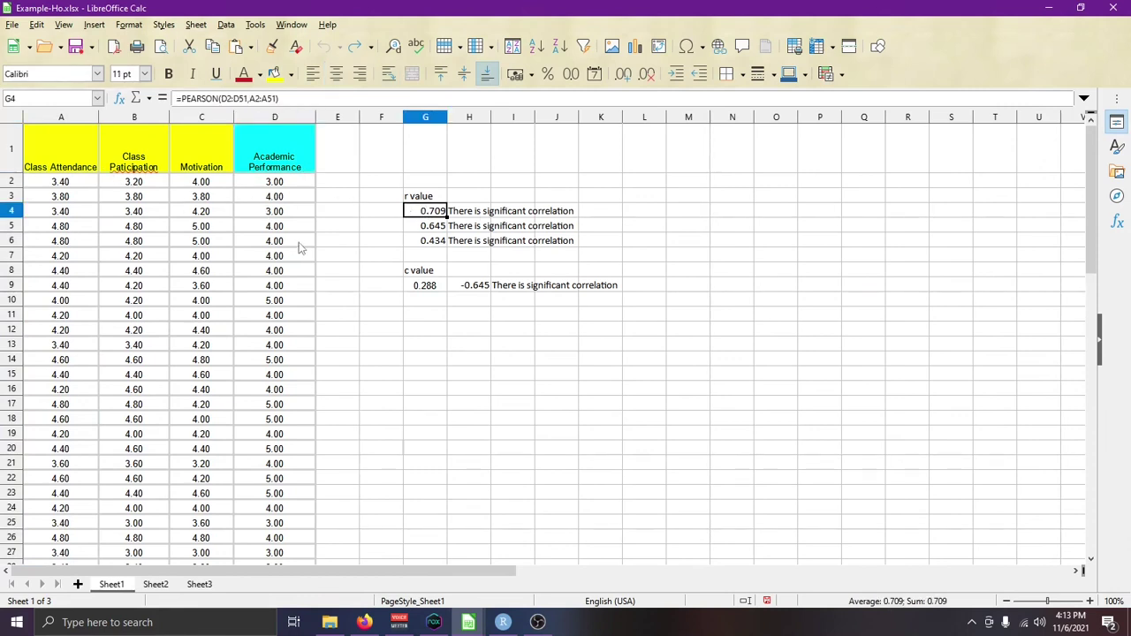
pyautogui.click(356, 273)
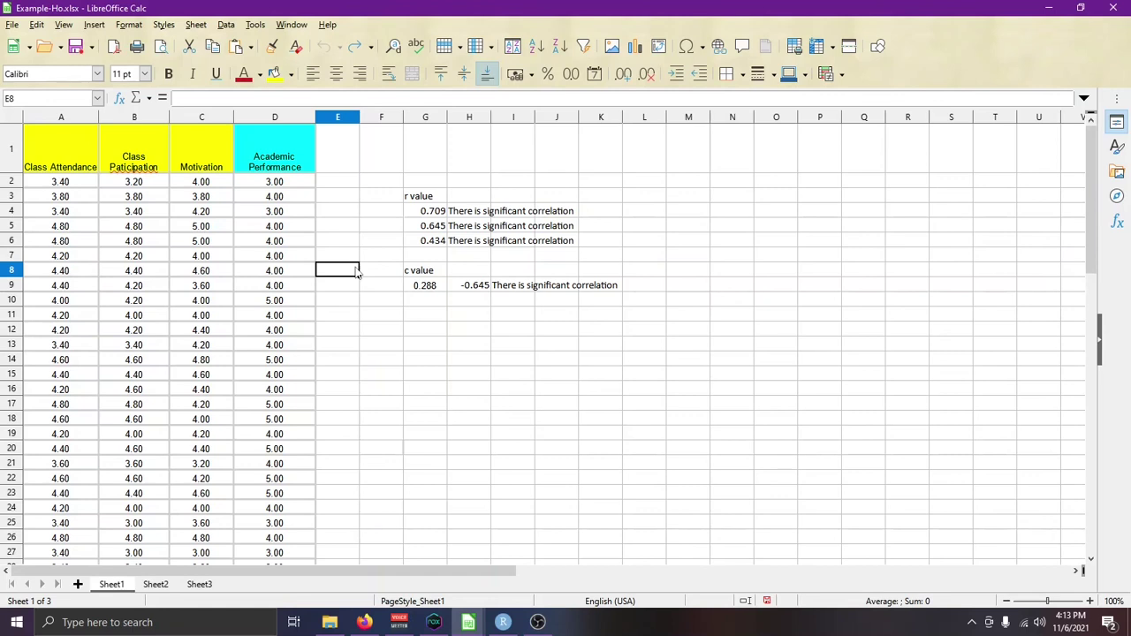
# Review the Class Attendance, Class Participation, Motivation and Academic Performance columns from their headers down to the last data row
pyautogui.scroll(-11, 411, 367)
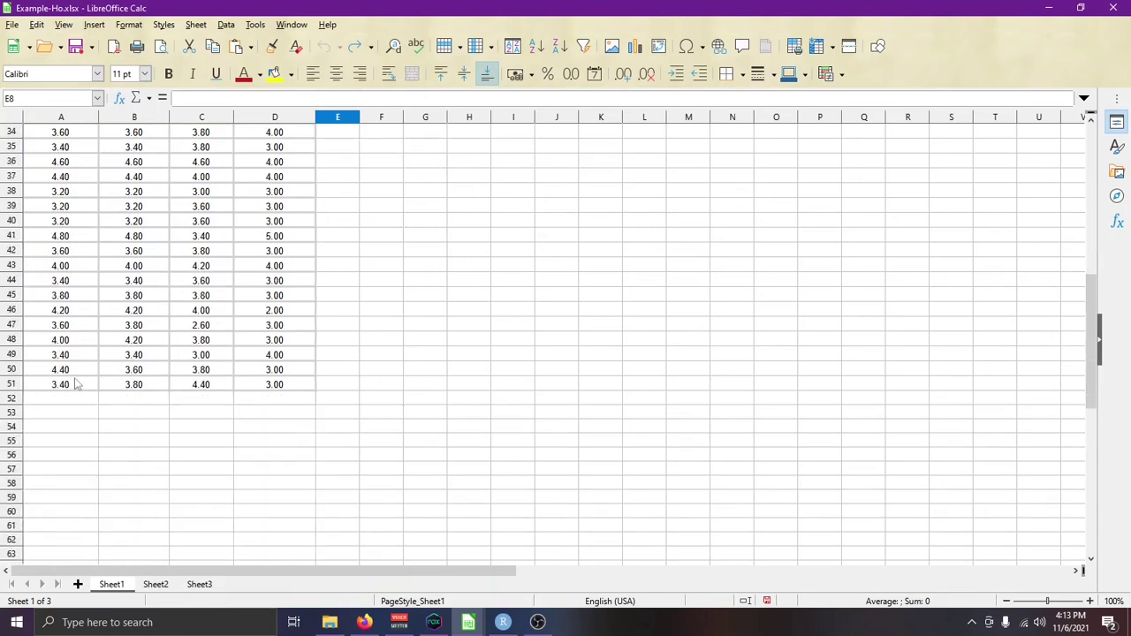
pyautogui.click(78, 384)
pyautogui.click(119, 384)
pyautogui.click(199, 386)
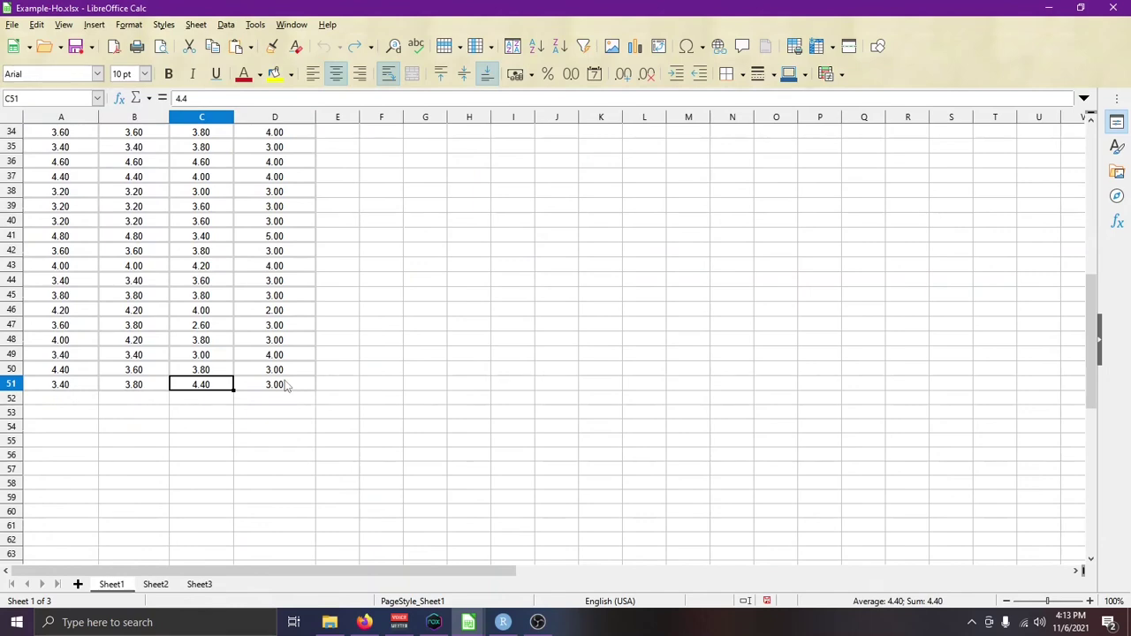
pyautogui.scroll(11, 284, 386)
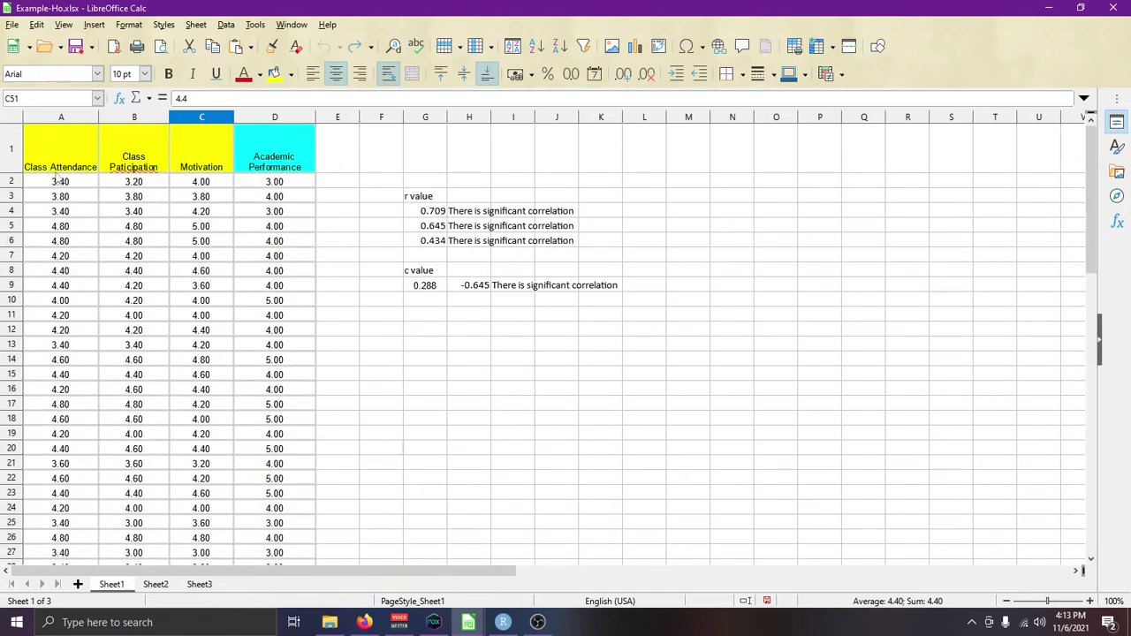
pyautogui.click(83, 166)
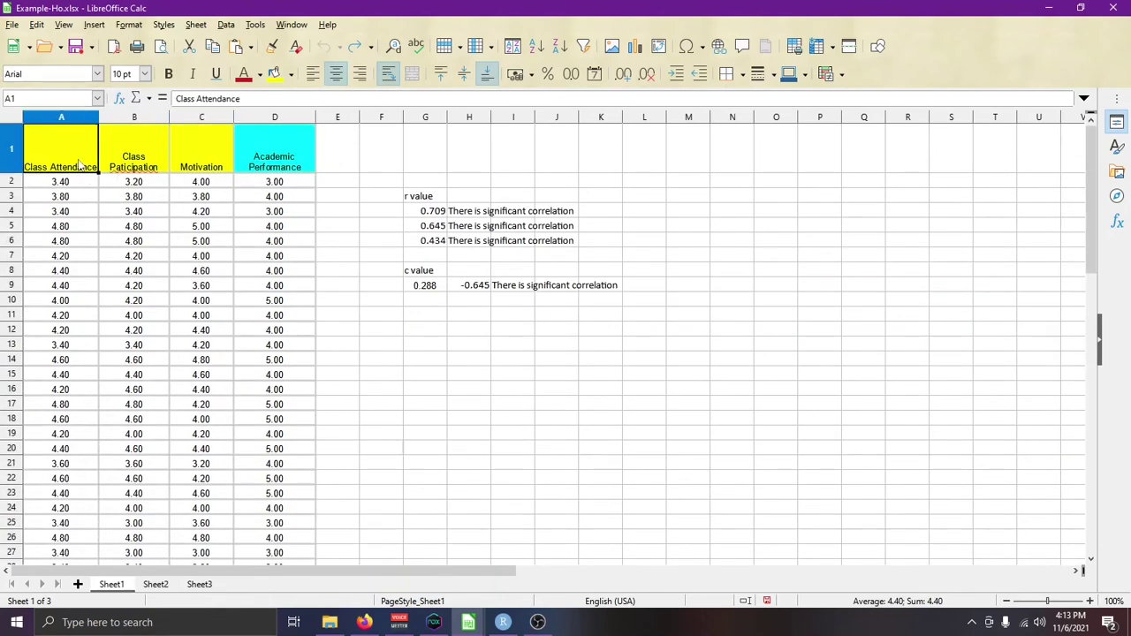
pyautogui.click(147, 168)
pyautogui.click(201, 164)
pyautogui.click(273, 162)
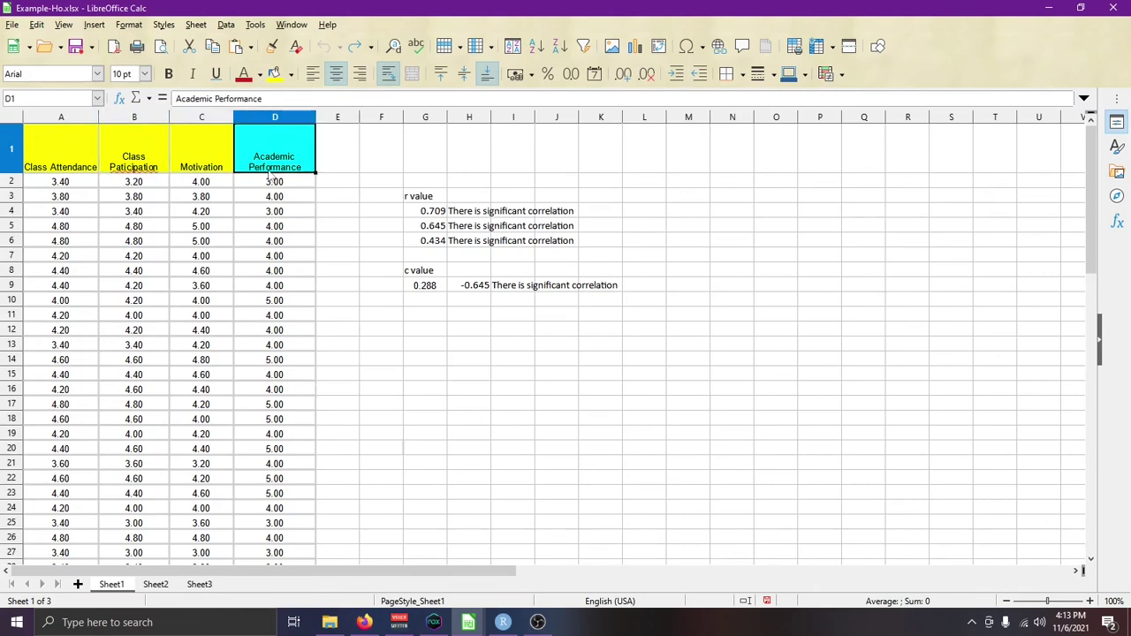
pyautogui.scroll(-8, 302, 237)
pyautogui.scroll(-2, 302, 237)
pyautogui.scroll(2, 318, 255)
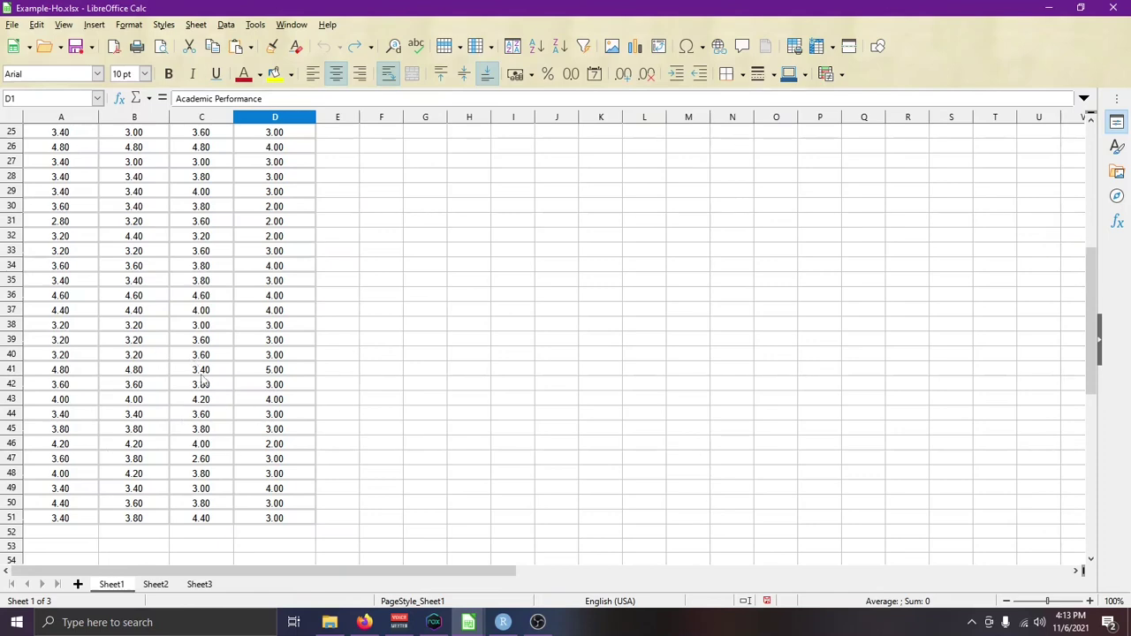
pyautogui.scroll(8, 298, 352)
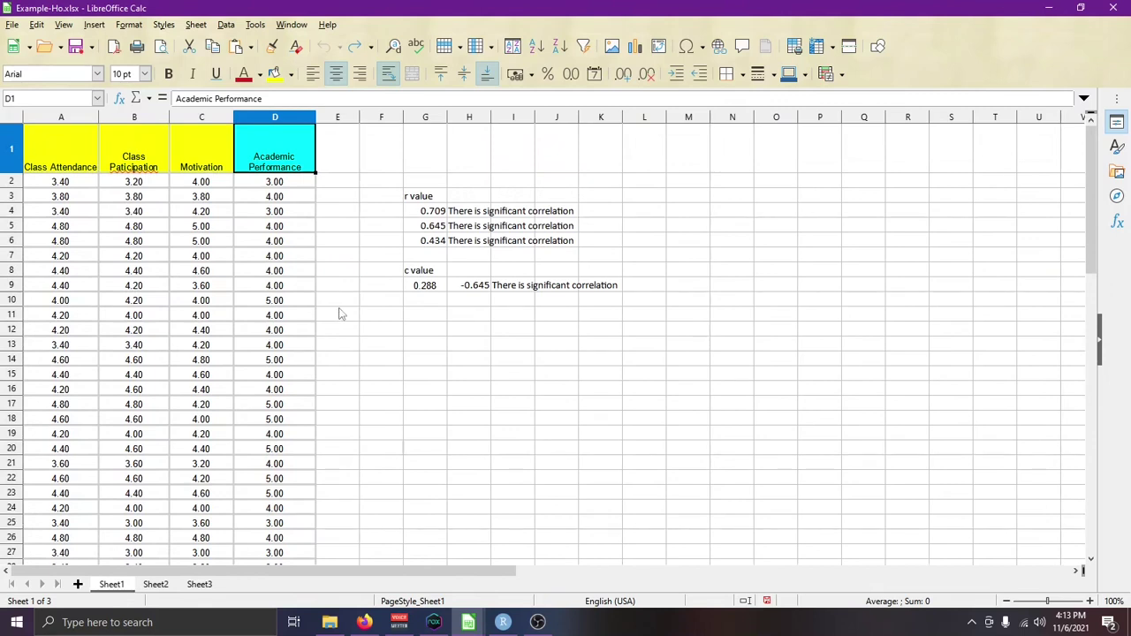
# Inspect the Pearson formulas of the three r values in G4:G6, and the c value row in G9:I9
pyautogui.click(419, 217)
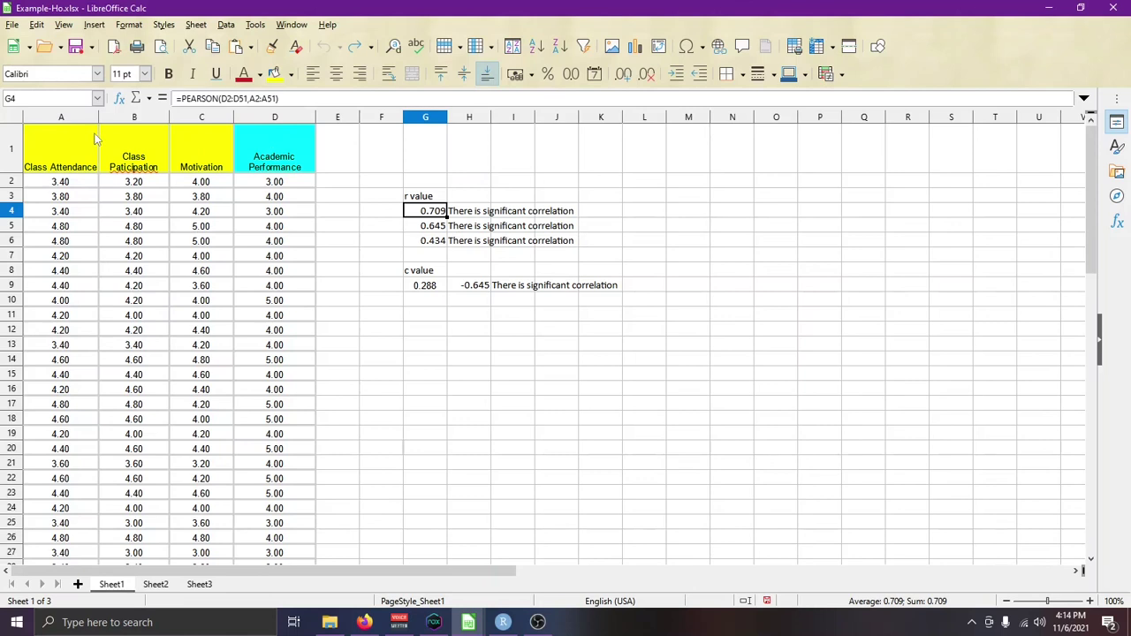
pyautogui.click(430, 228)
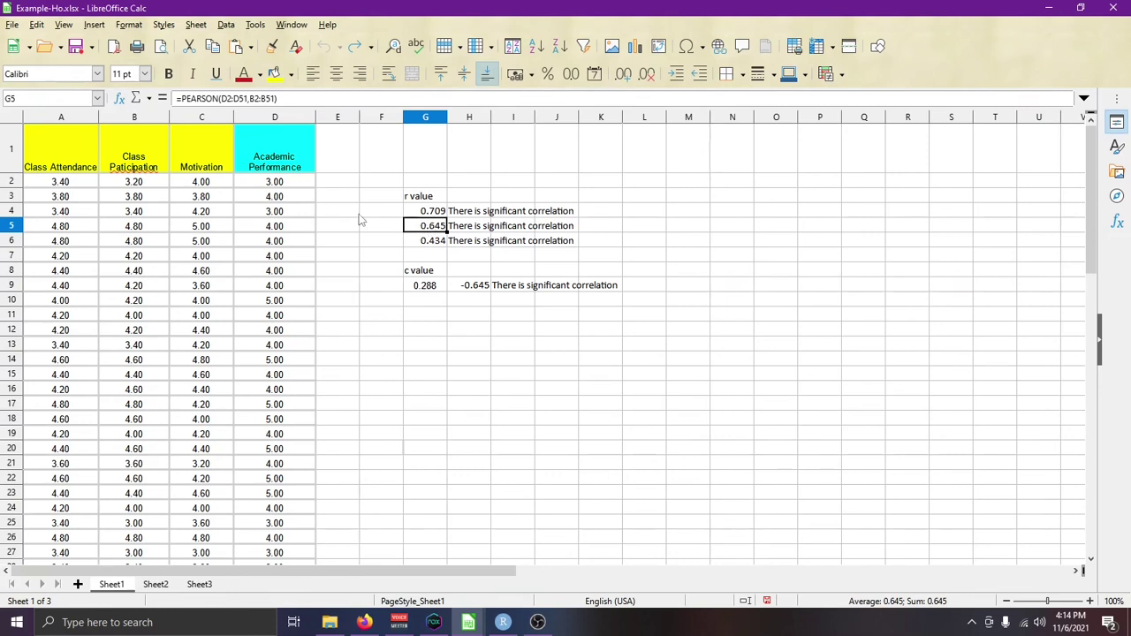
pyautogui.click(428, 246)
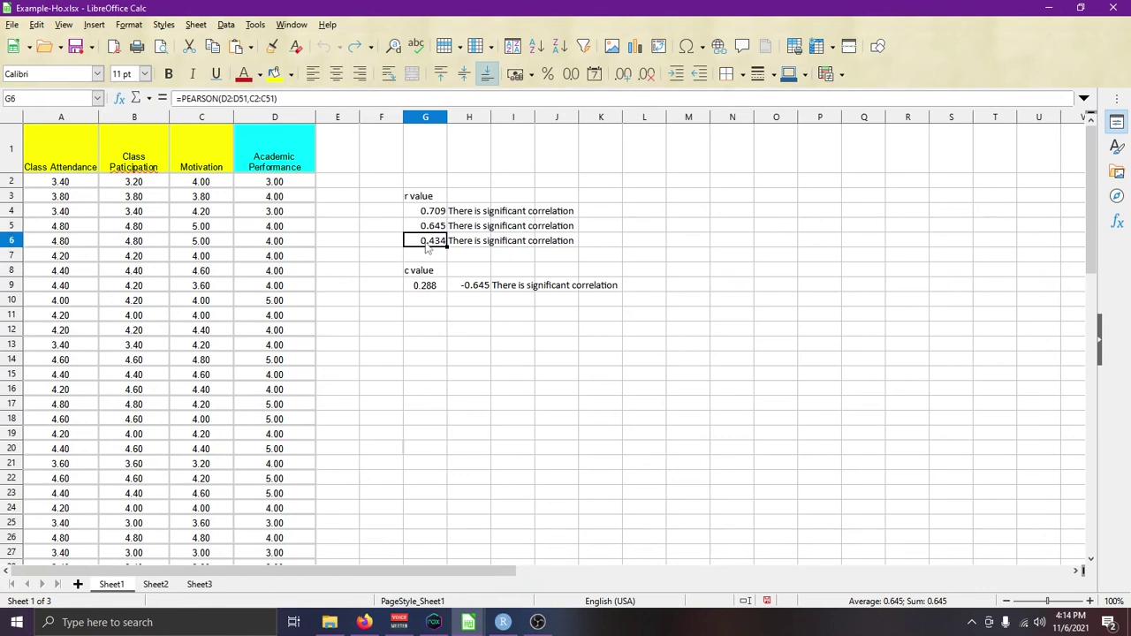
pyautogui.click(424, 290)
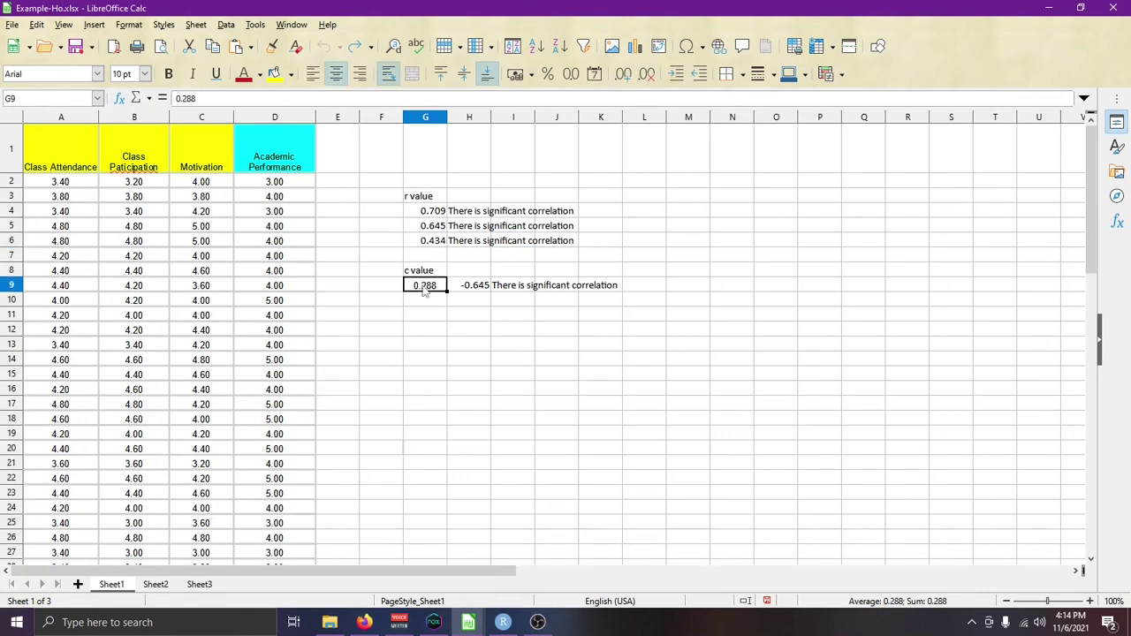
pyautogui.click(518, 291)
pyautogui.click(484, 288)
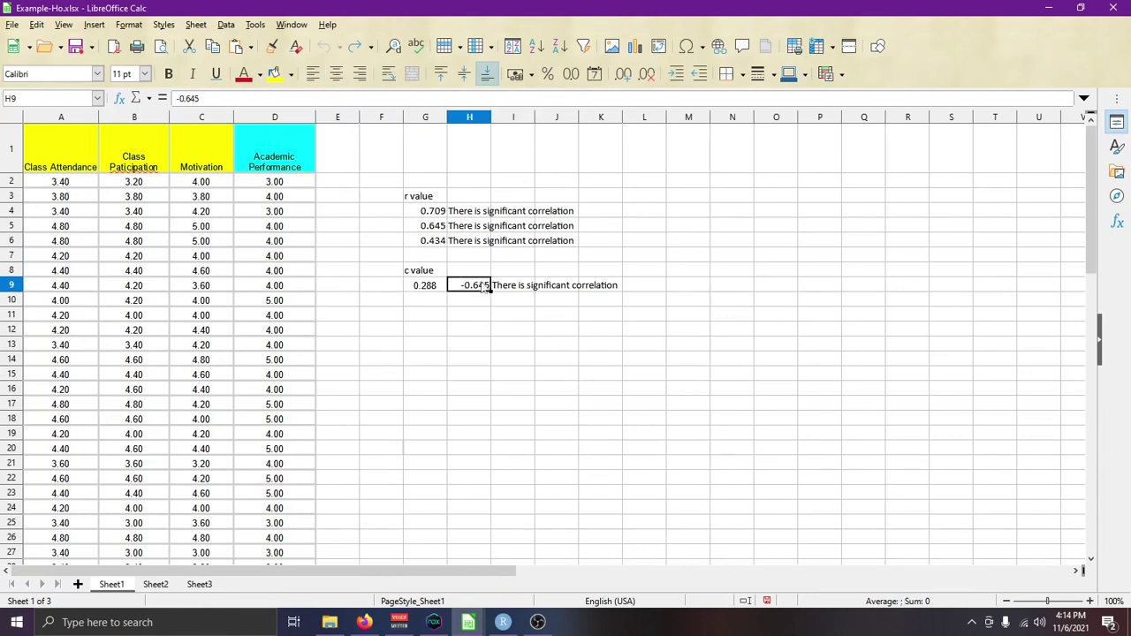
pyautogui.click(436, 272)
pyautogui.click(414, 290)
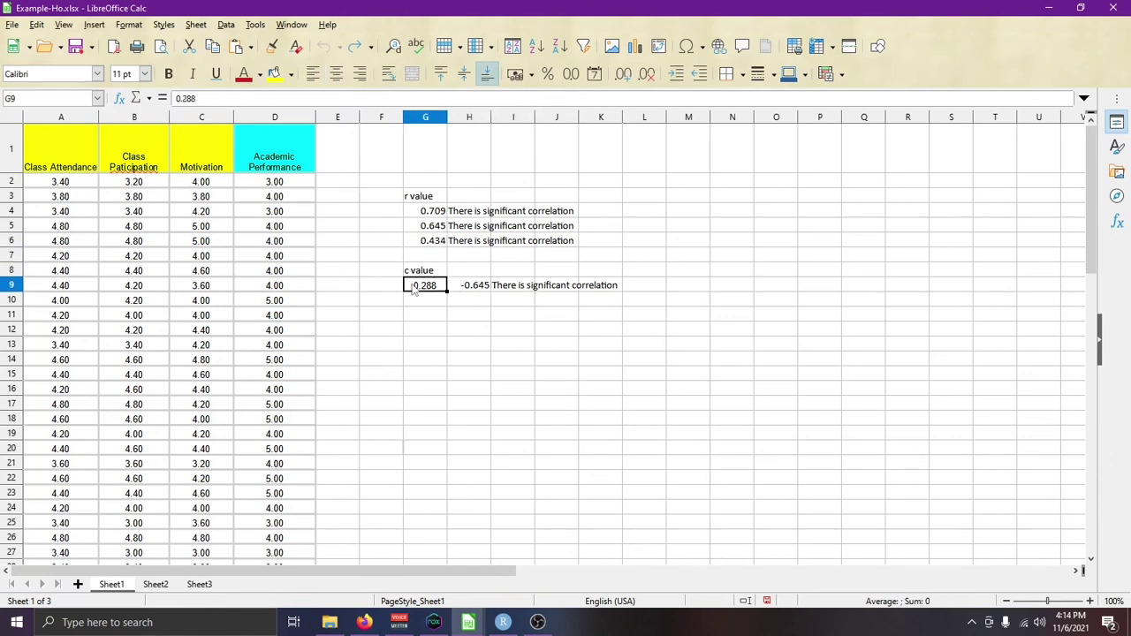
# Check the ranges in G4's Pearson formula against the first and last data rows of the Academic Performance column
pyautogui.click(439, 213)
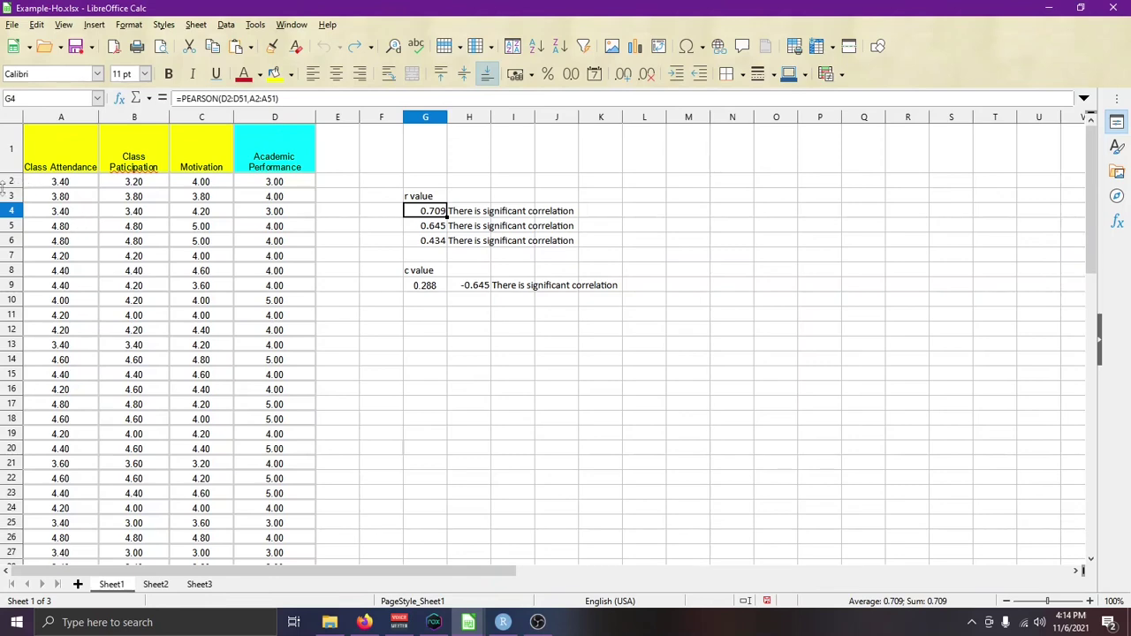
pyautogui.scroll(-14, 327, 318)
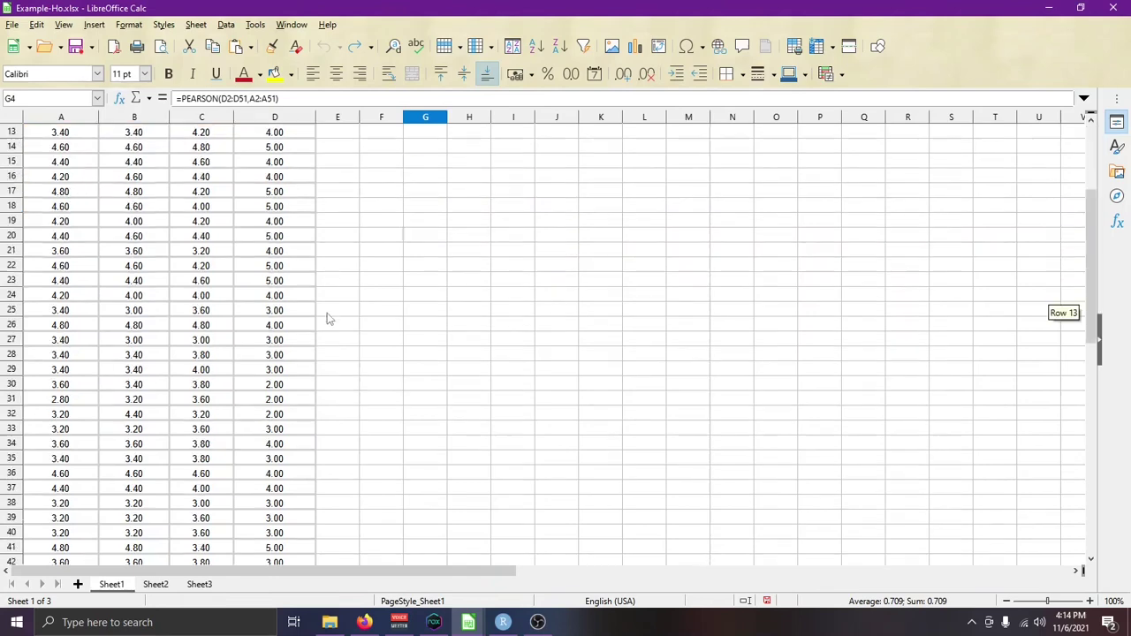
pyautogui.click(278, 255)
pyautogui.scroll(14, 328, 283)
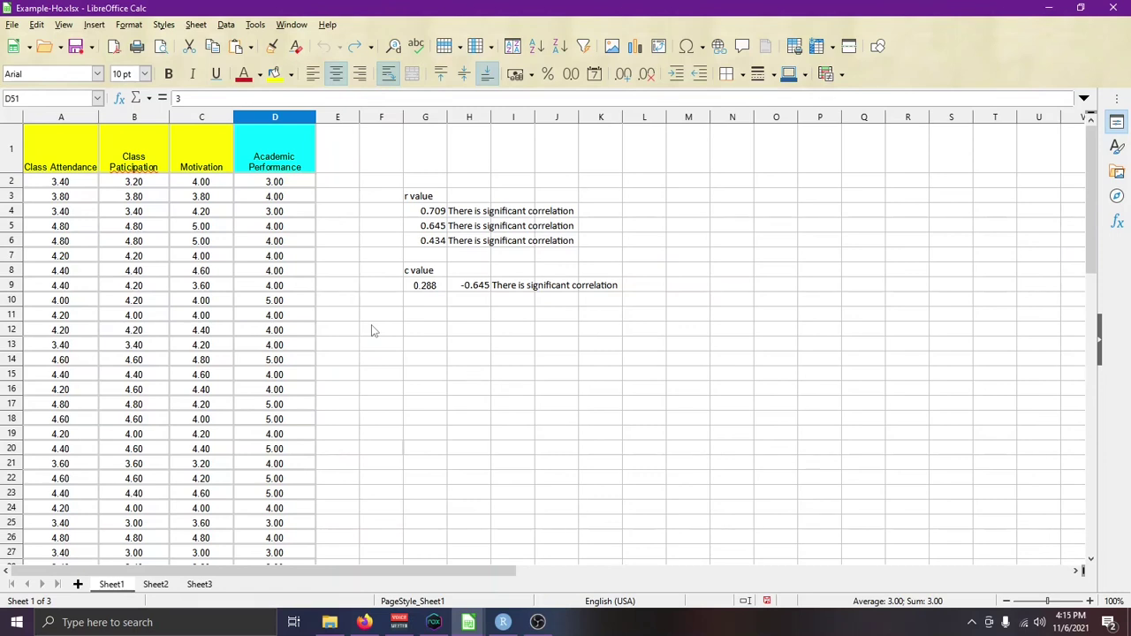
pyautogui.click(297, 184)
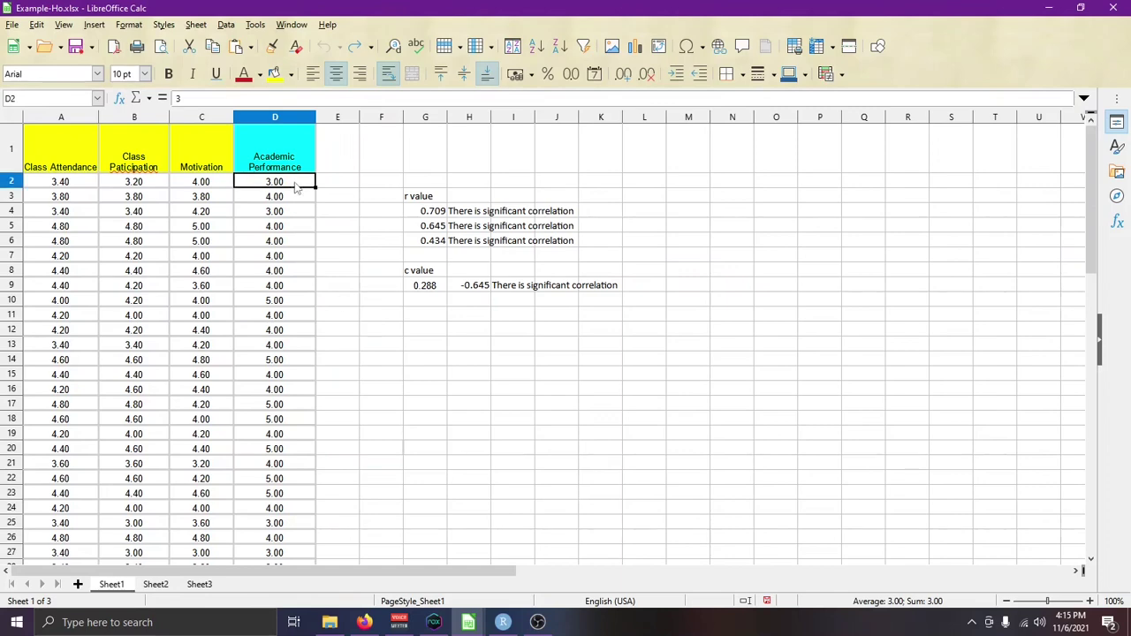
pyautogui.scroll(-15, 318, 301)
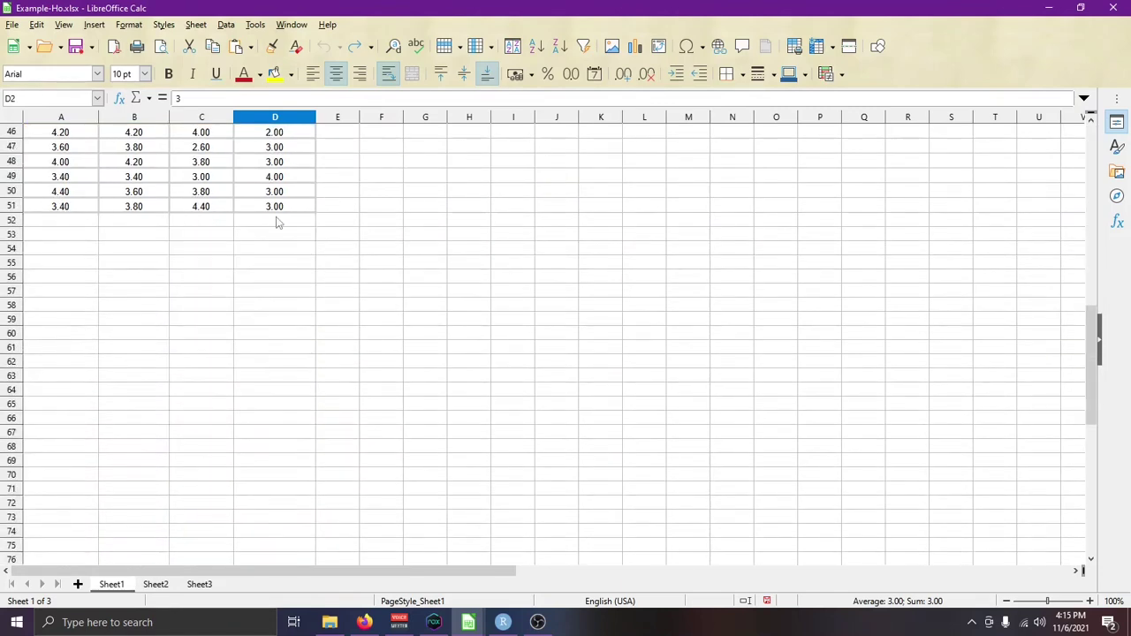
pyautogui.click(277, 223)
pyautogui.press('Down')
pyautogui.press('Down')
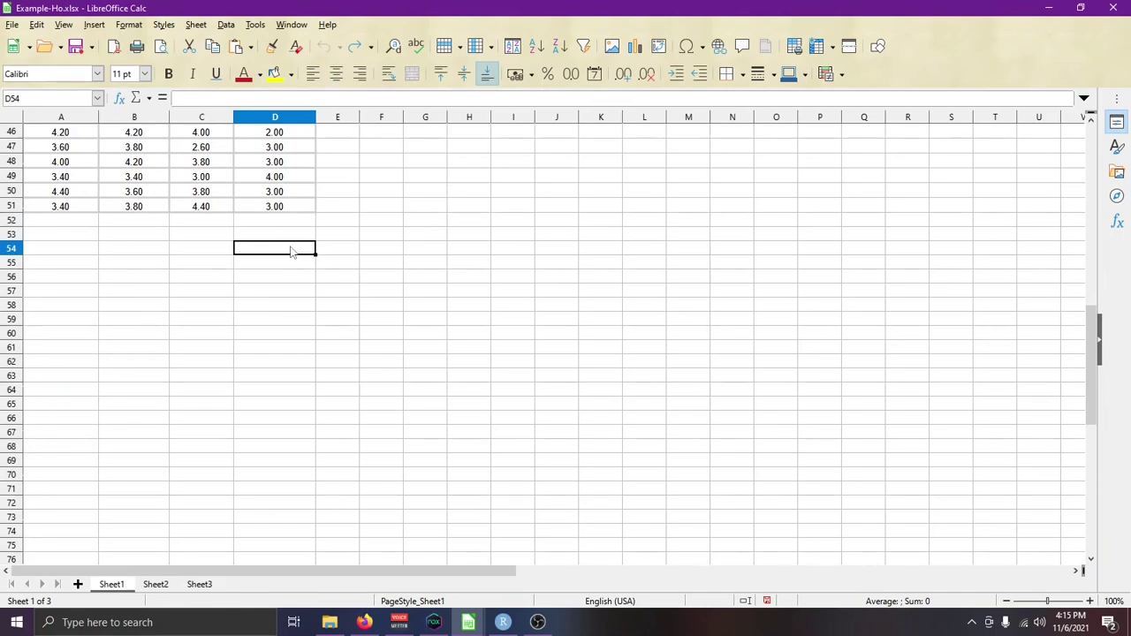
pyautogui.scroll(14, 272, 283)
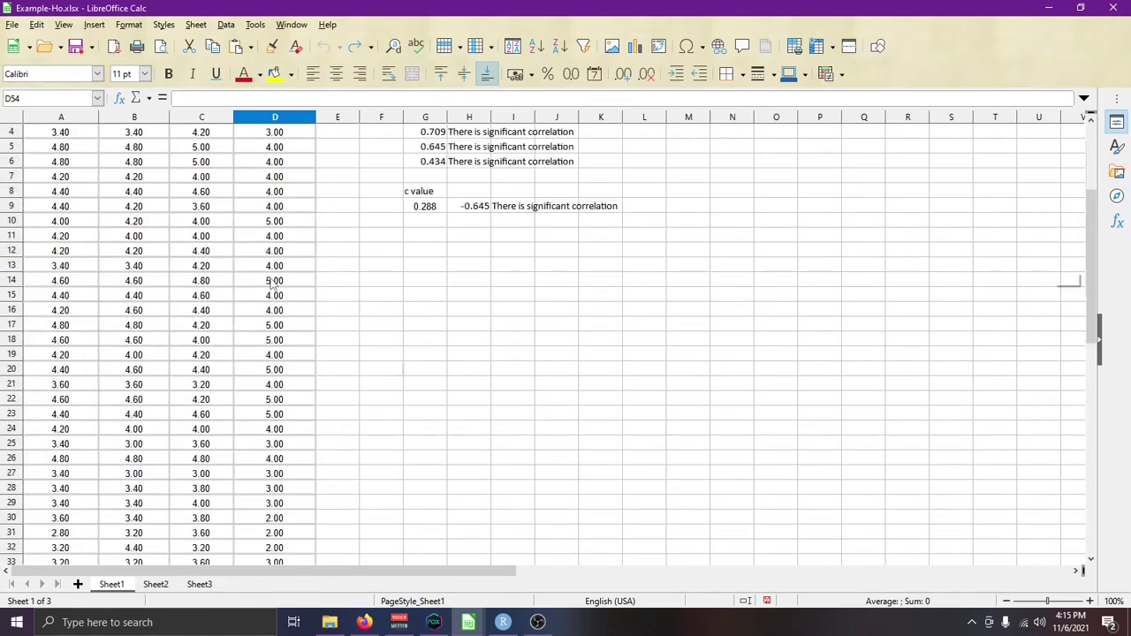
pyautogui.scroll(1, 272, 282)
pyautogui.click(414, 218)
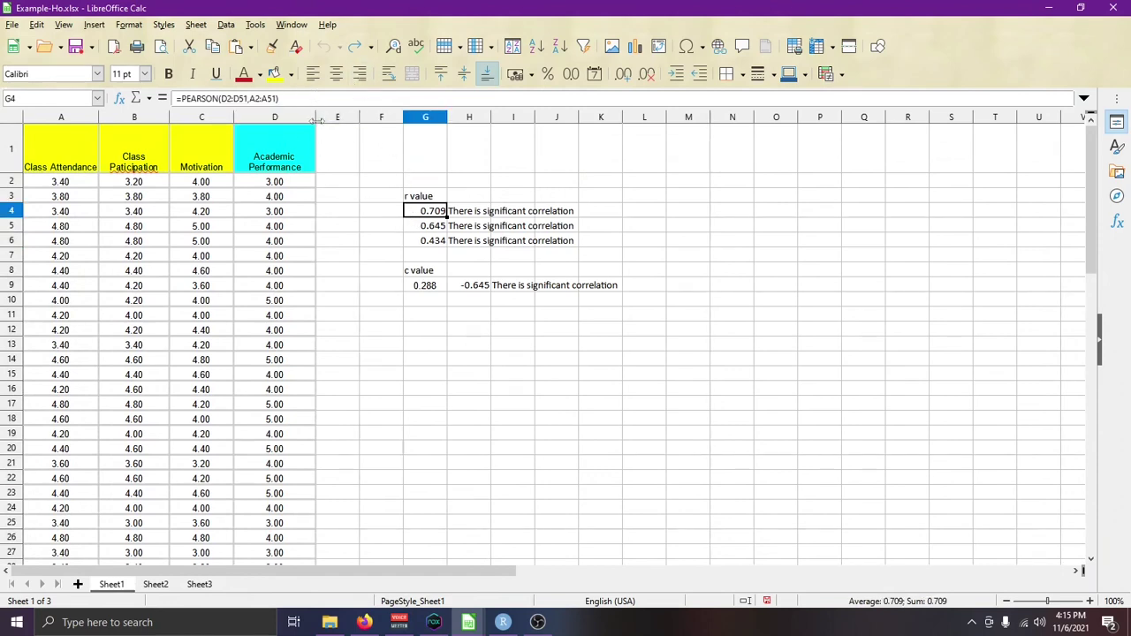
pyautogui.scroll(-15, 328, 172)
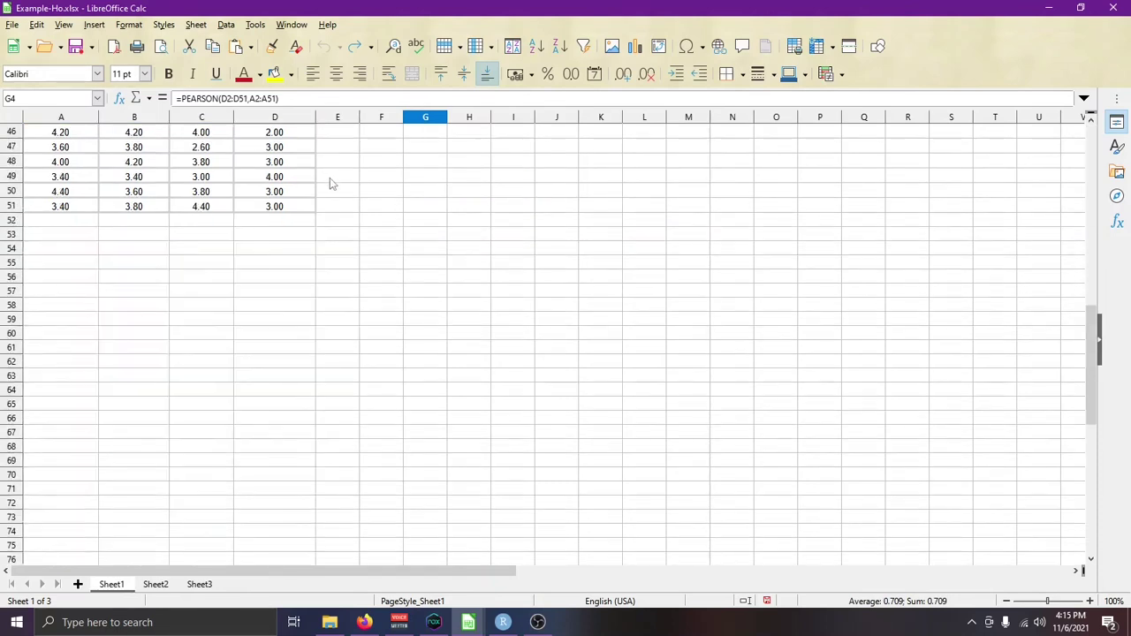
pyautogui.scroll(10, 289, 228)
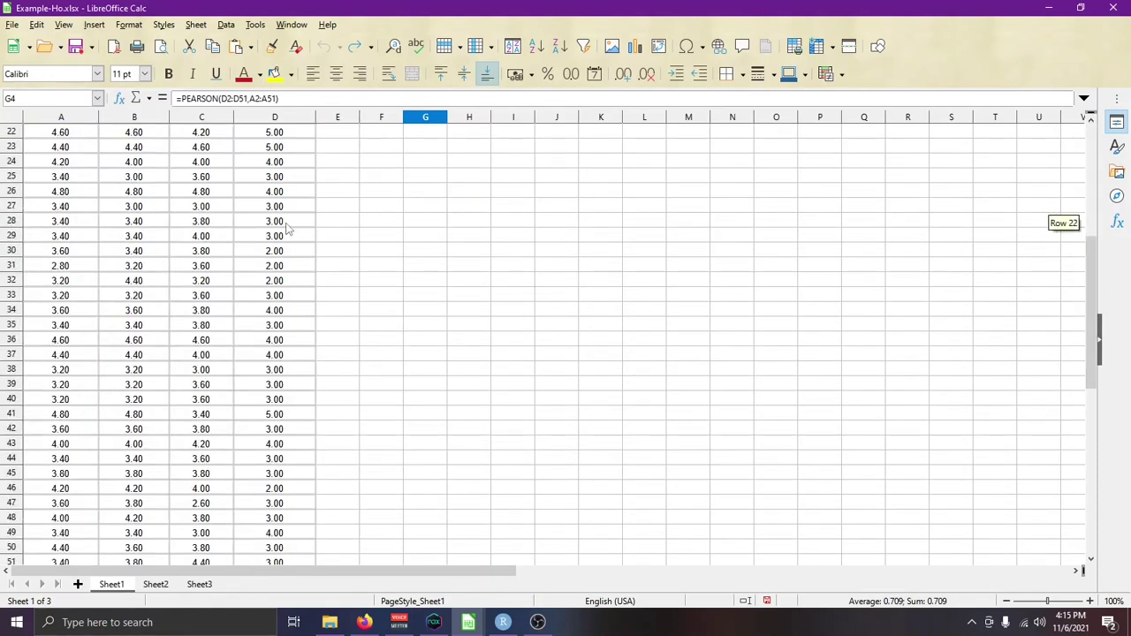
pyautogui.scroll(-8, 290, 227)
pyautogui.click(283, 355)
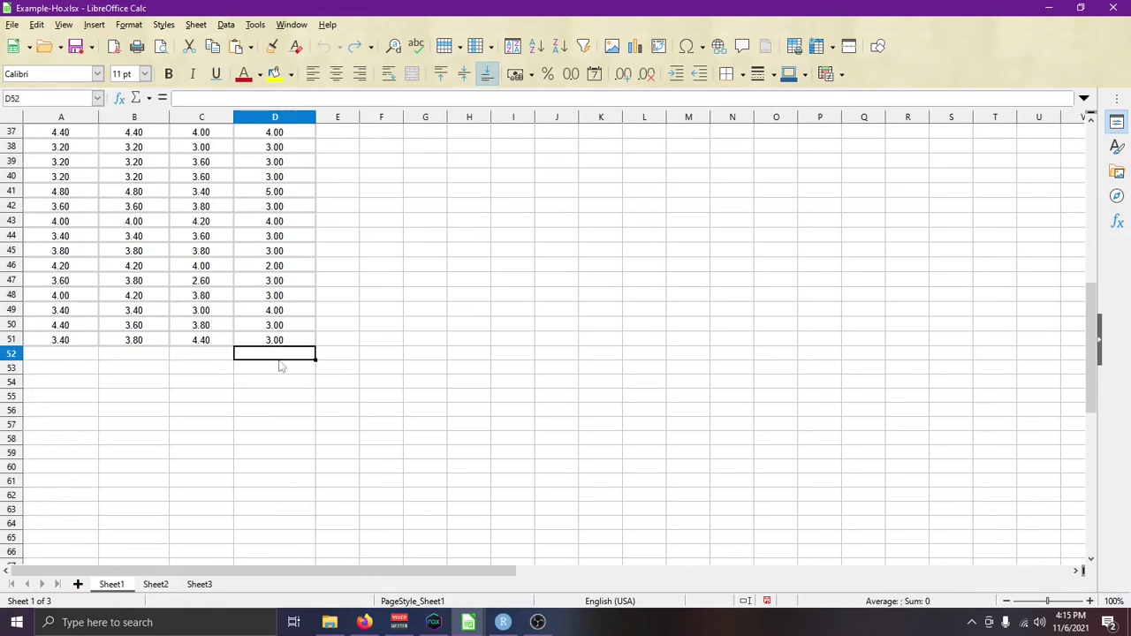
# Check the end of the Academic Performance data and the ranges used by the Pearson formula in G4
pyautogui.click(281, 367)
pyautogui.click(279, 383)
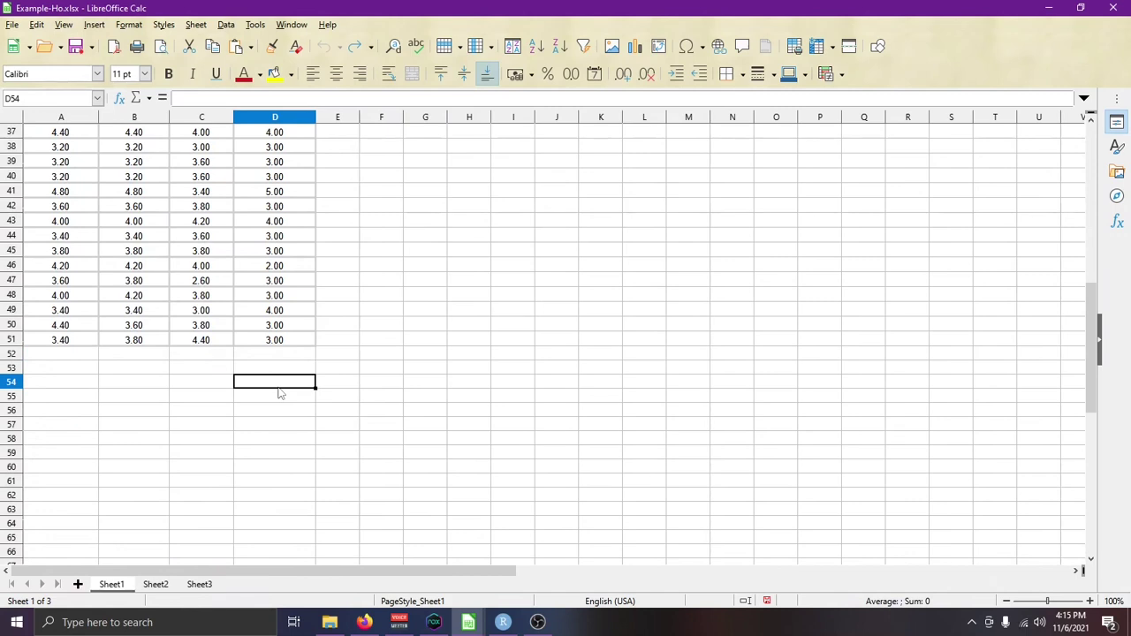
pyautogui.scroll(12, 281, 373)
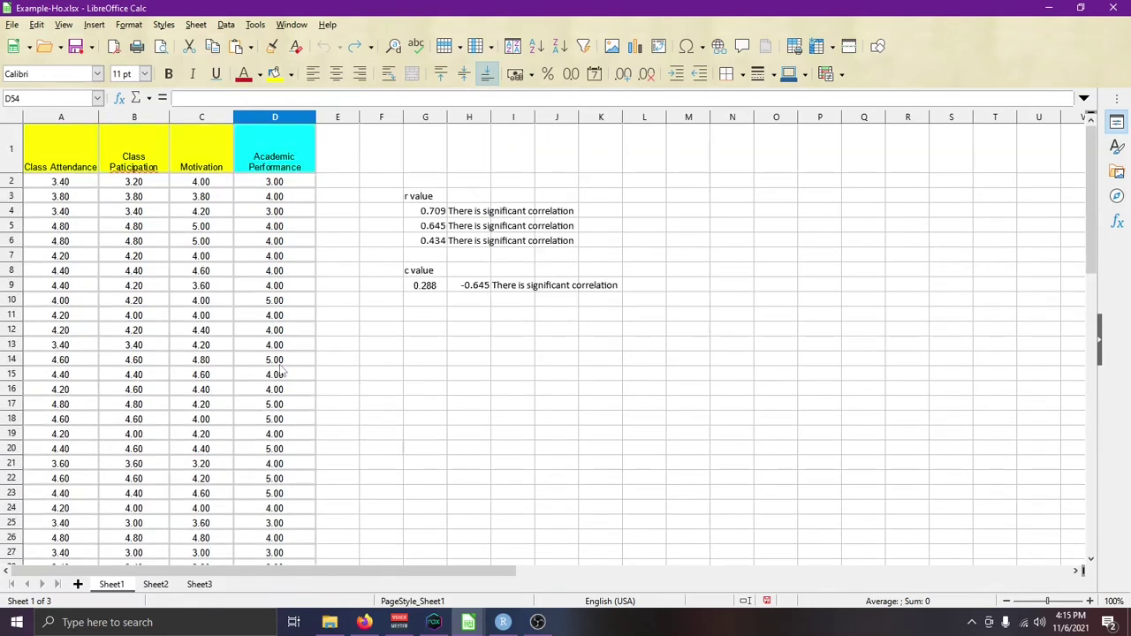
pyautogui.click(433, 215)
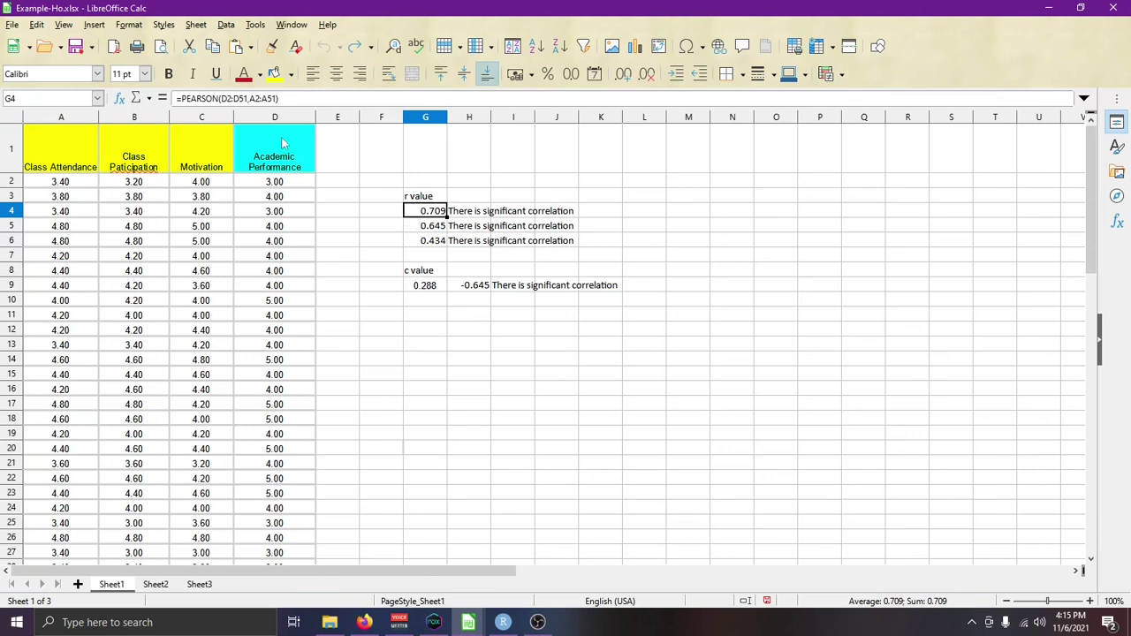
pyautogui.click(196, 98)
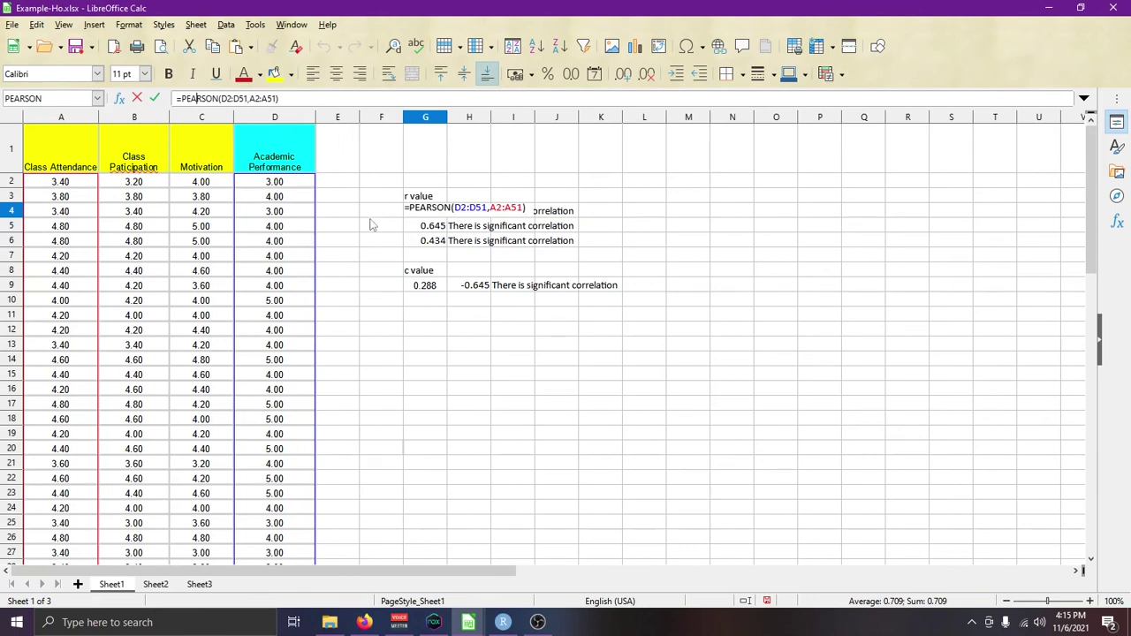
pyautogui.click(437, 227)
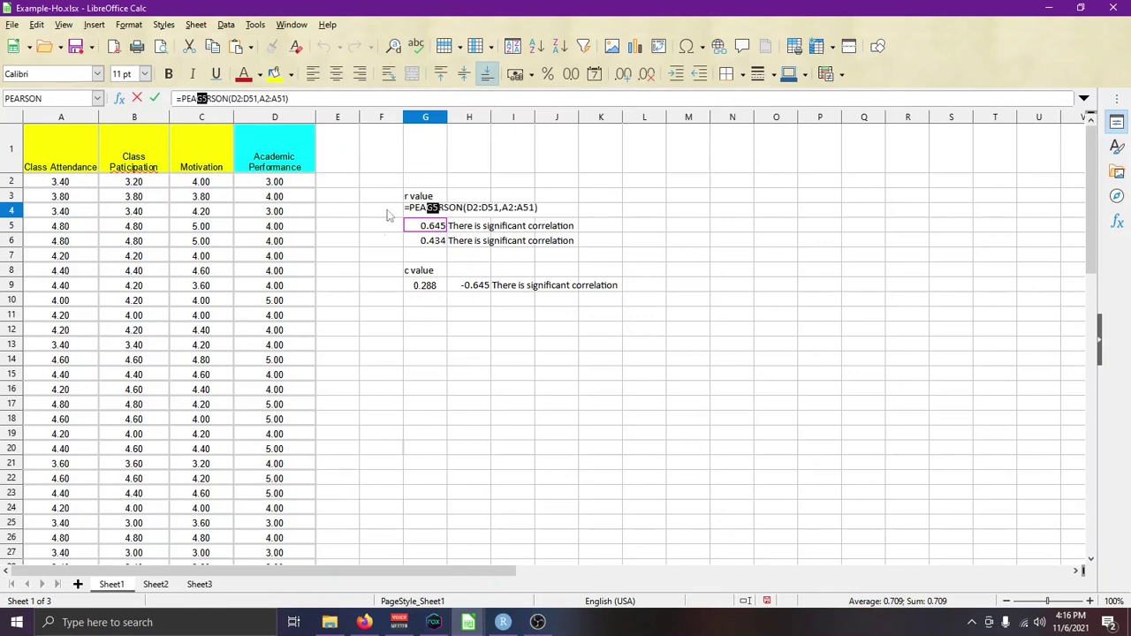
pyautogui.click(340, 195)
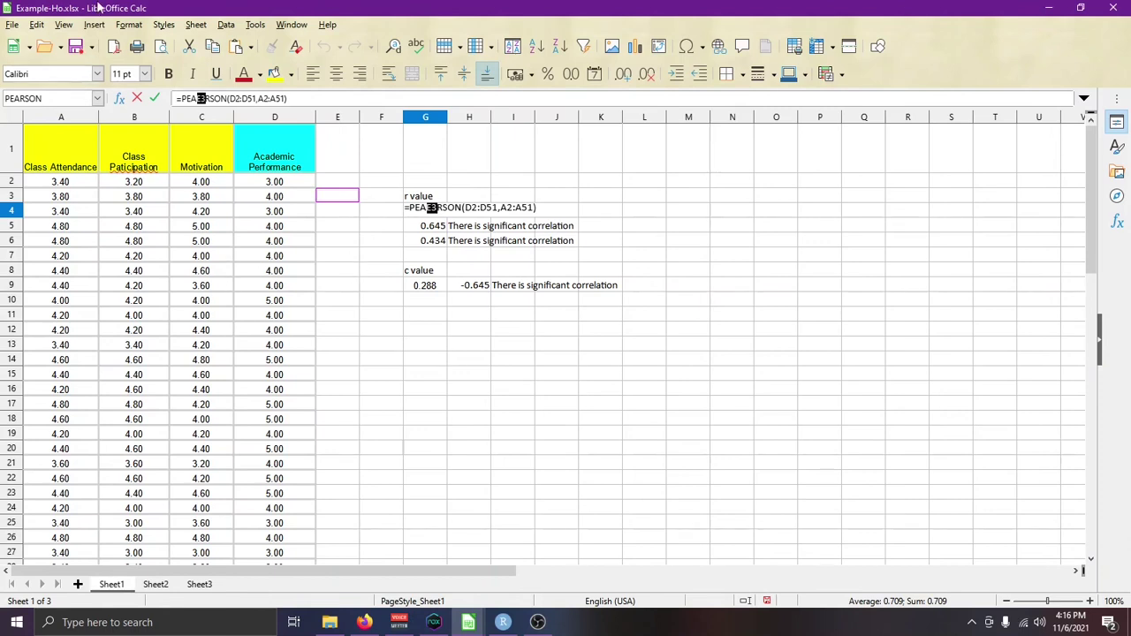
# Switch to Example-Ho.csv in LibreOffice Calc and review its four data columns from the headers to the last row
pyautogui.click(502, 620)
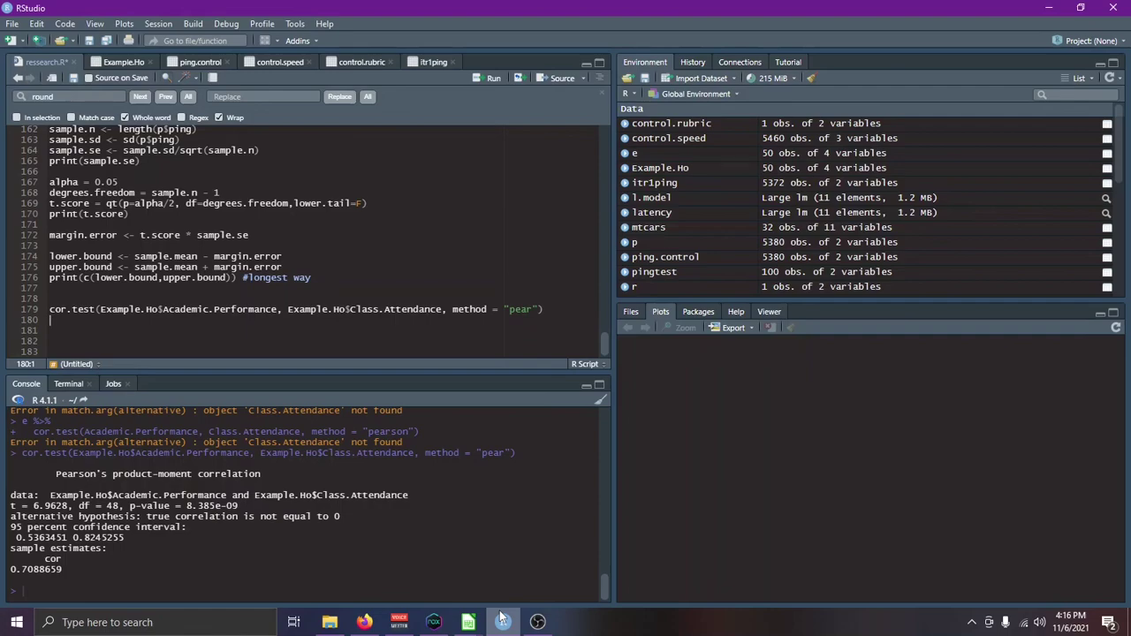
pyautogui.click(501, 621)
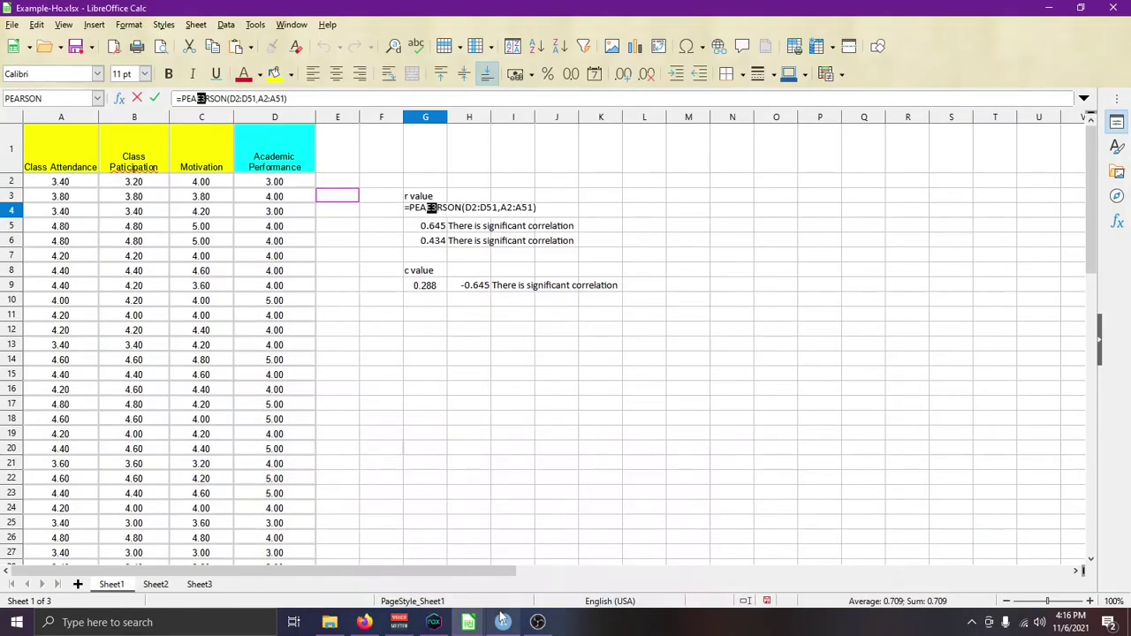
pyautogui.moveTo(470, 624)
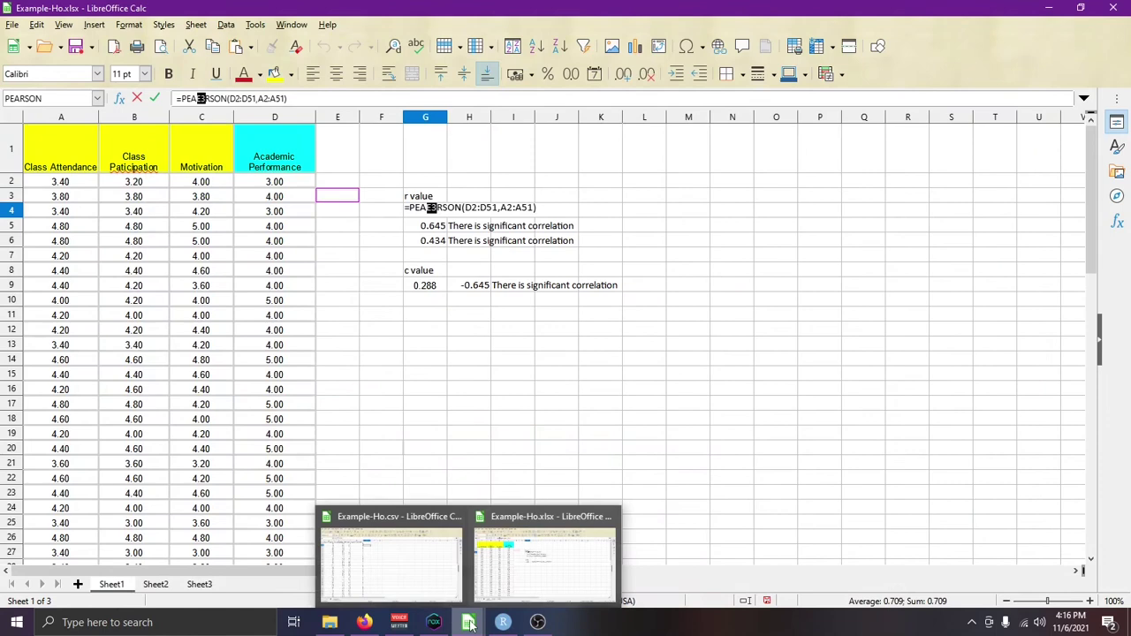
pyautogui.click(430, 575)
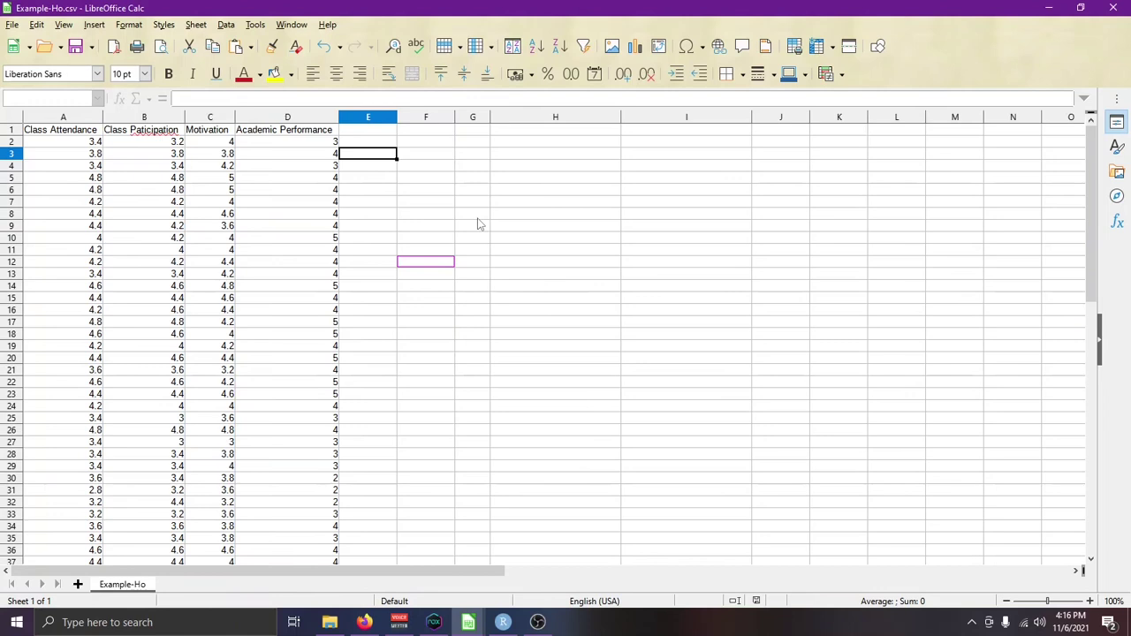
pyautogui.scroll(-10, 238, 221)
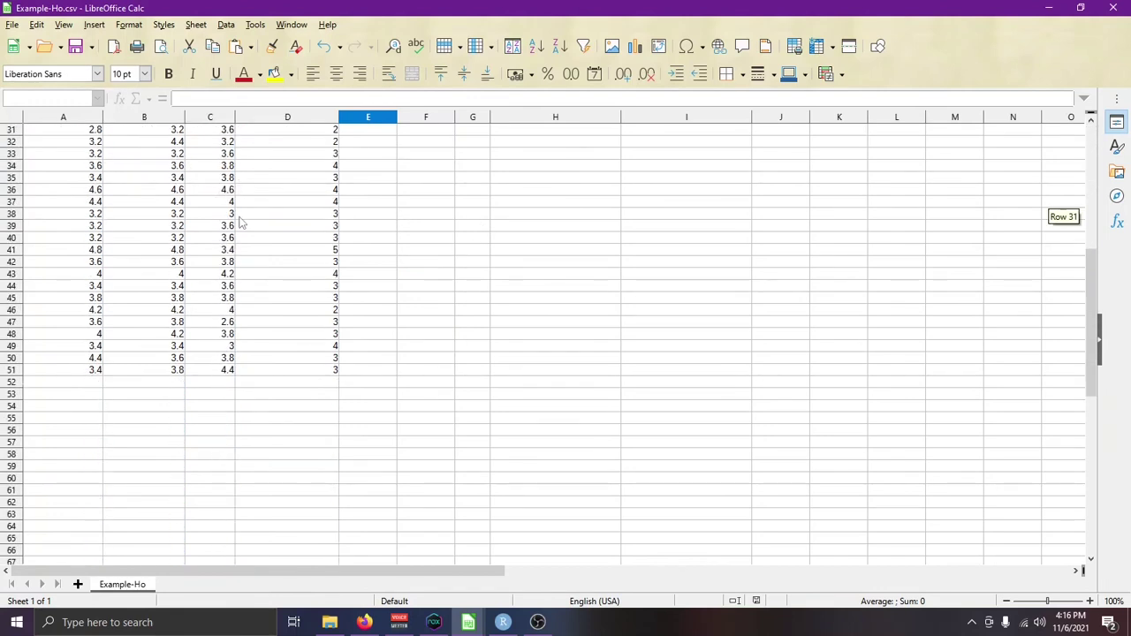
pyautogui.scroll(2, 294, 285)
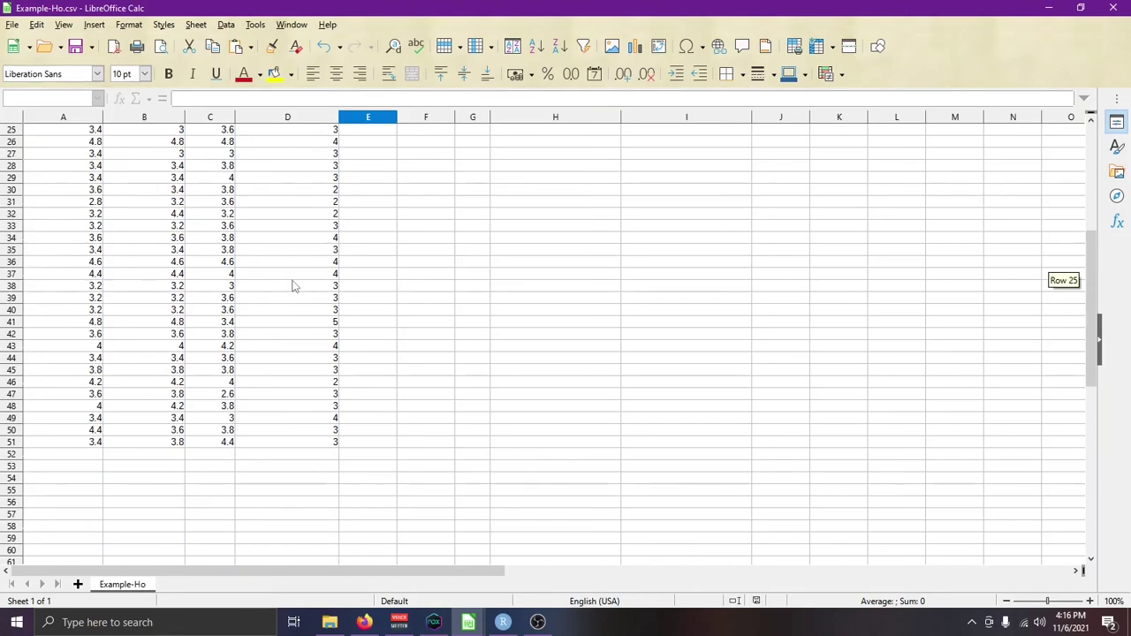
pyautogui.scroll(8, 296, 291)
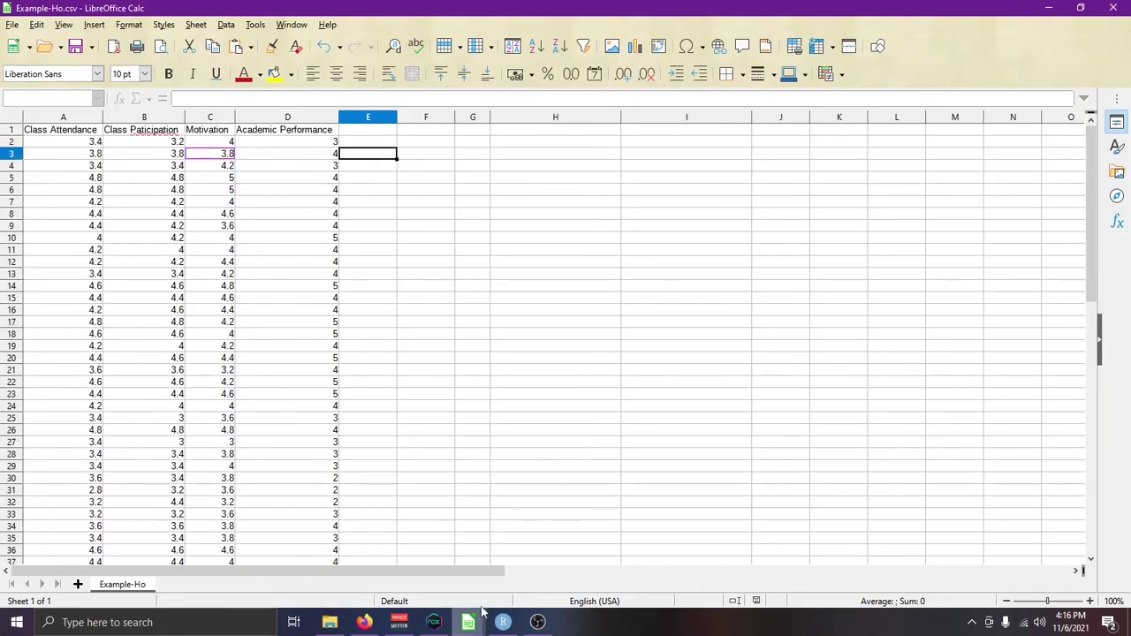
# Switch to RStudio and close the Example.Ho data view
pyautogui.click(503, 622)
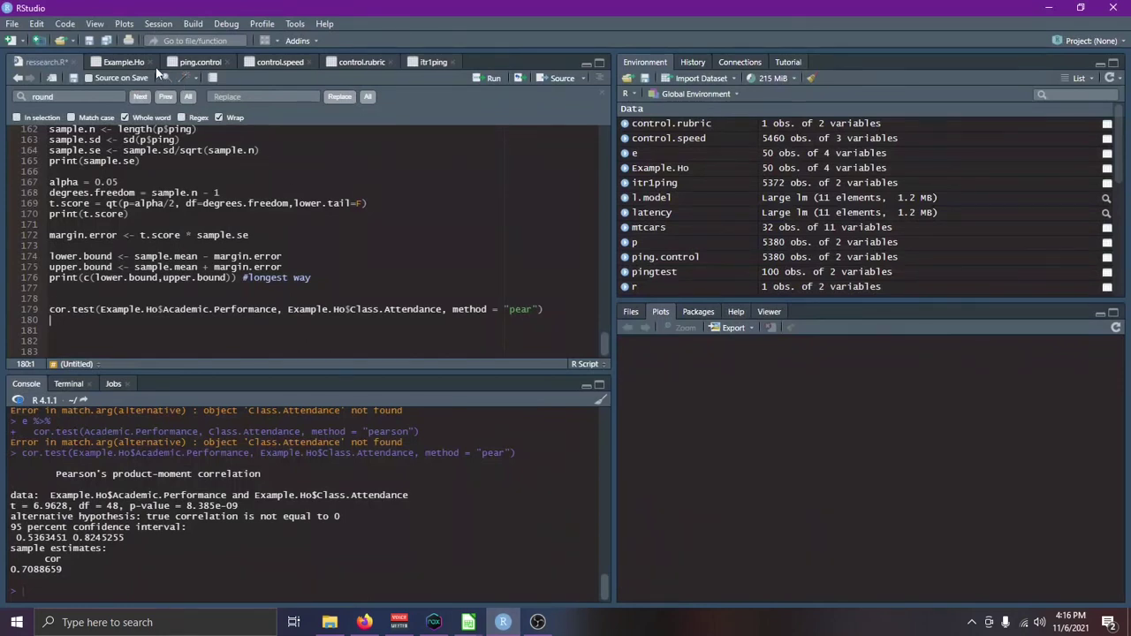
pyautogui.click(148, 62)
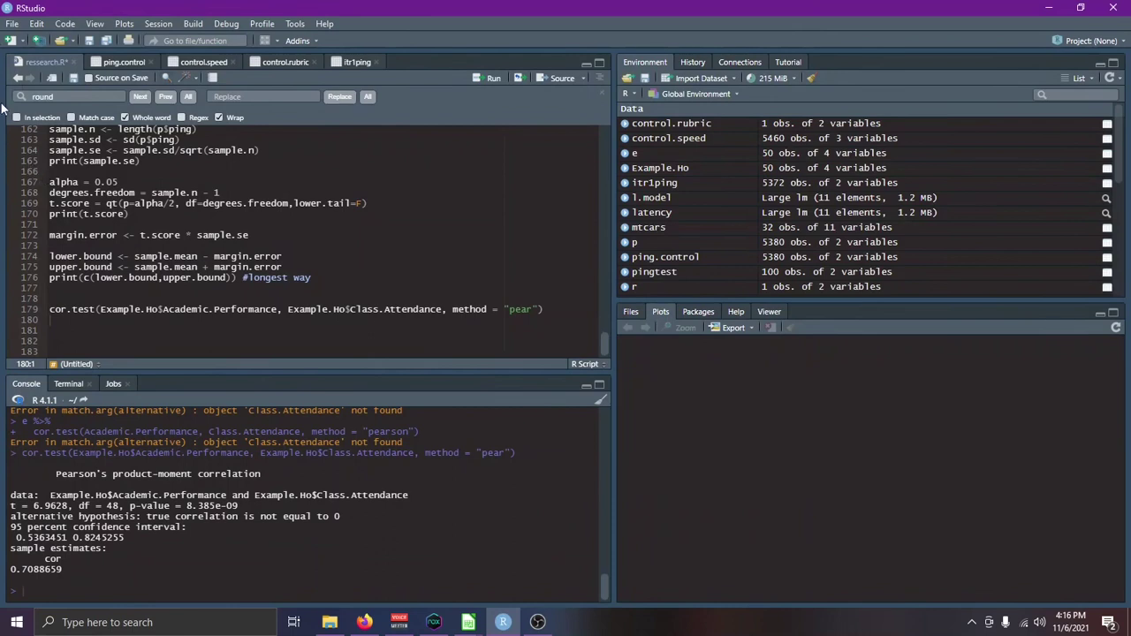
pyautogui.click(12, 23)
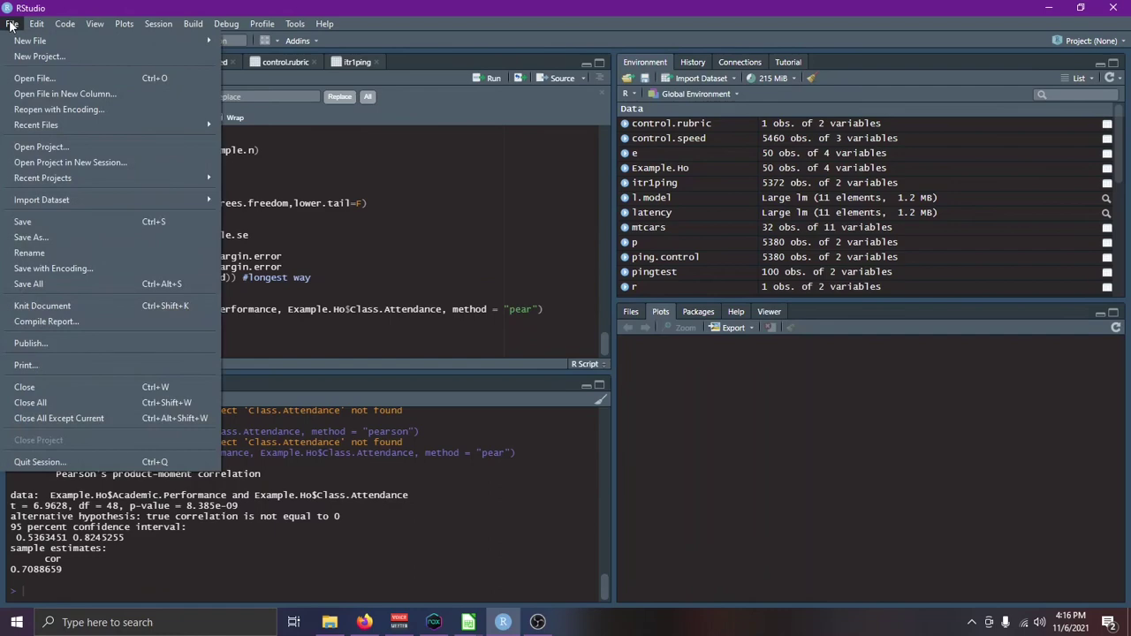
pyautogui.click(372, 316)
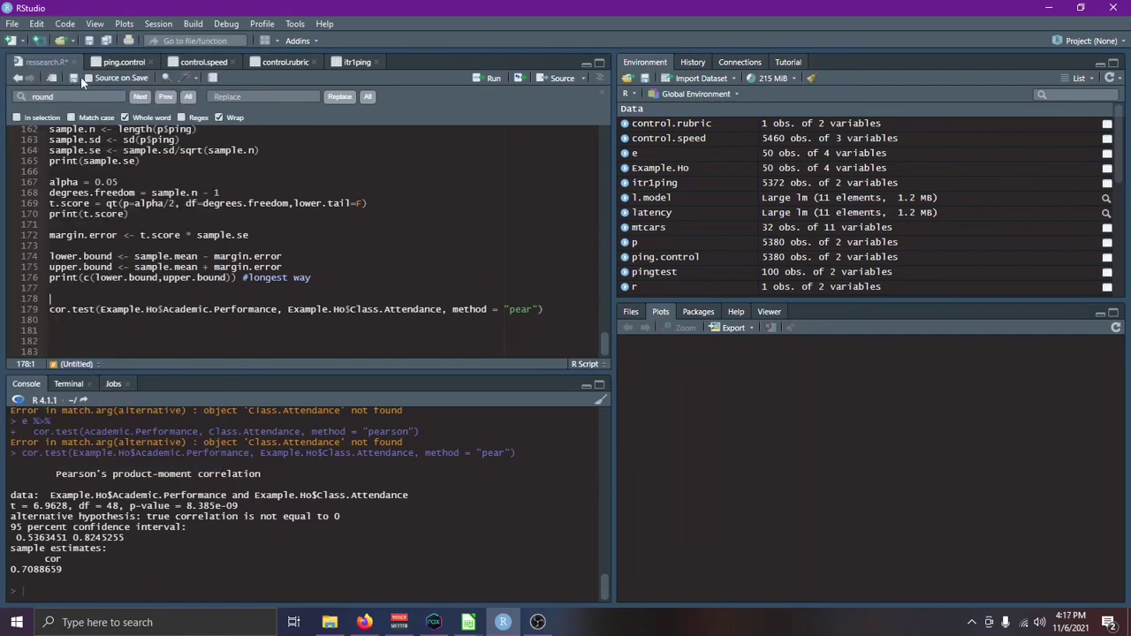
# Start a base text dataset import and choose Example-Ho.csv from the Documents folder
pyautogui.click(11, 24)
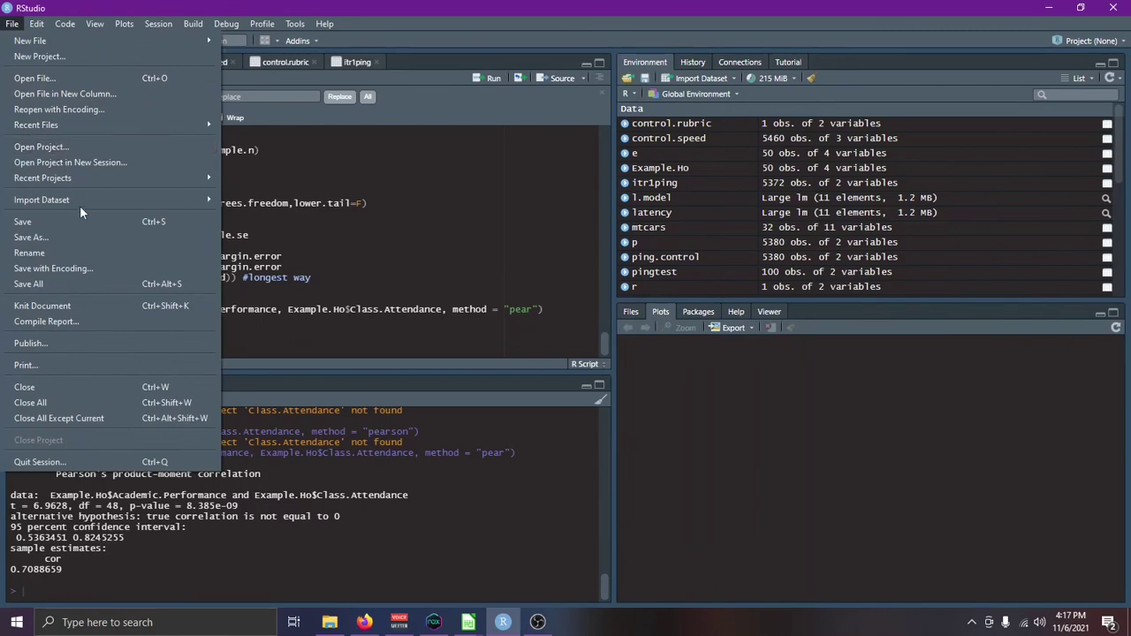
pyautogui.moveTo(107, 198)
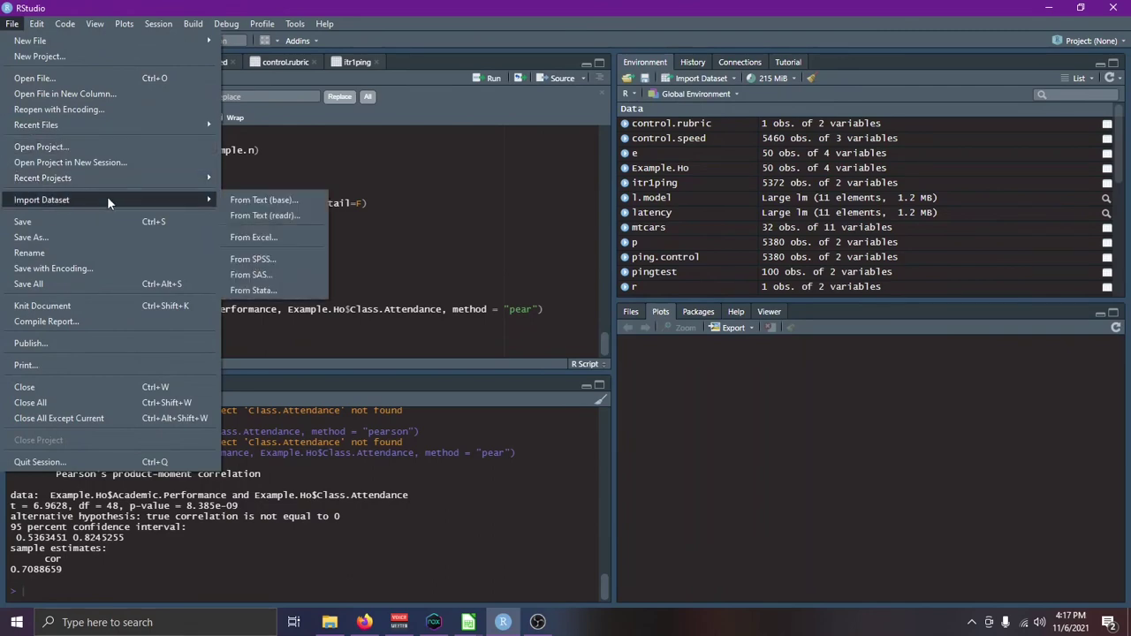
pyautogui.click(288, 199)
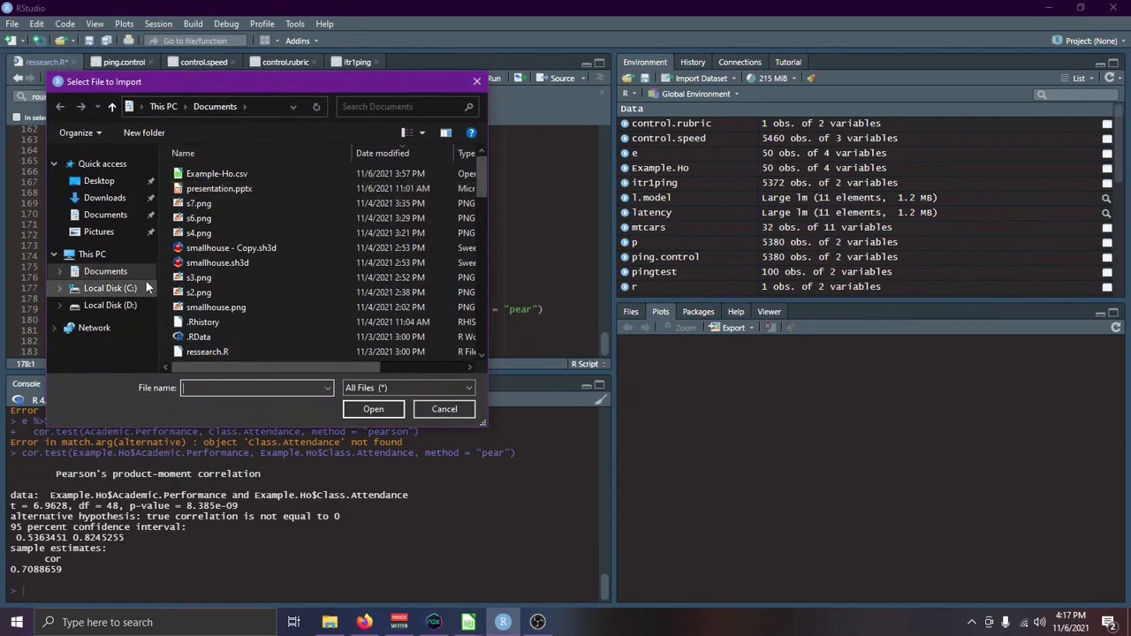
pyautogui.click(273, 170)
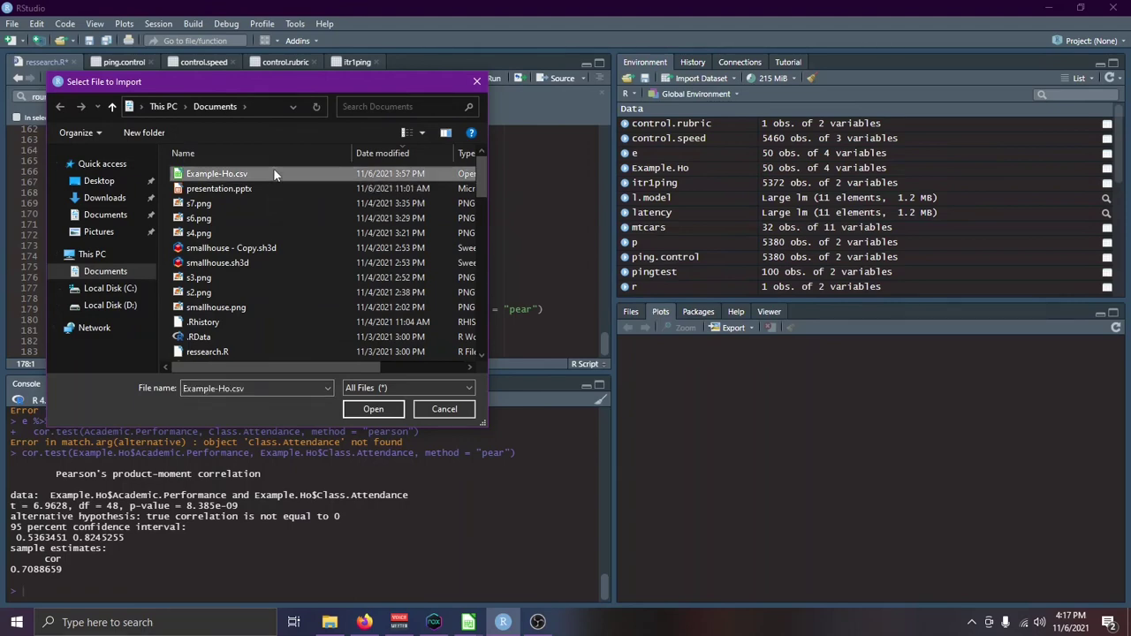
pyautogui.click(382, 408)
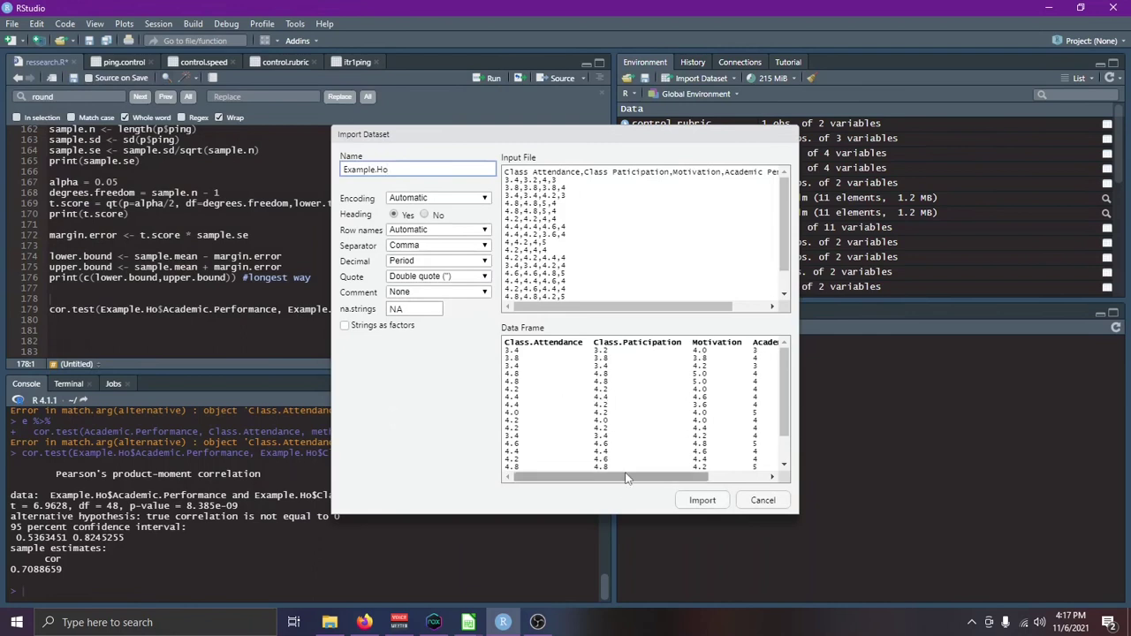
# Check the input file and data frame previews, and import the dataset under the name Example.Ho
pyautogui.moveTo(626, 478)
pyautogui.mouseDown()
pyautogui.moveTo(688, 478)
pyautogui.moveTo(622, 478)
pyautogui.mouseUp()
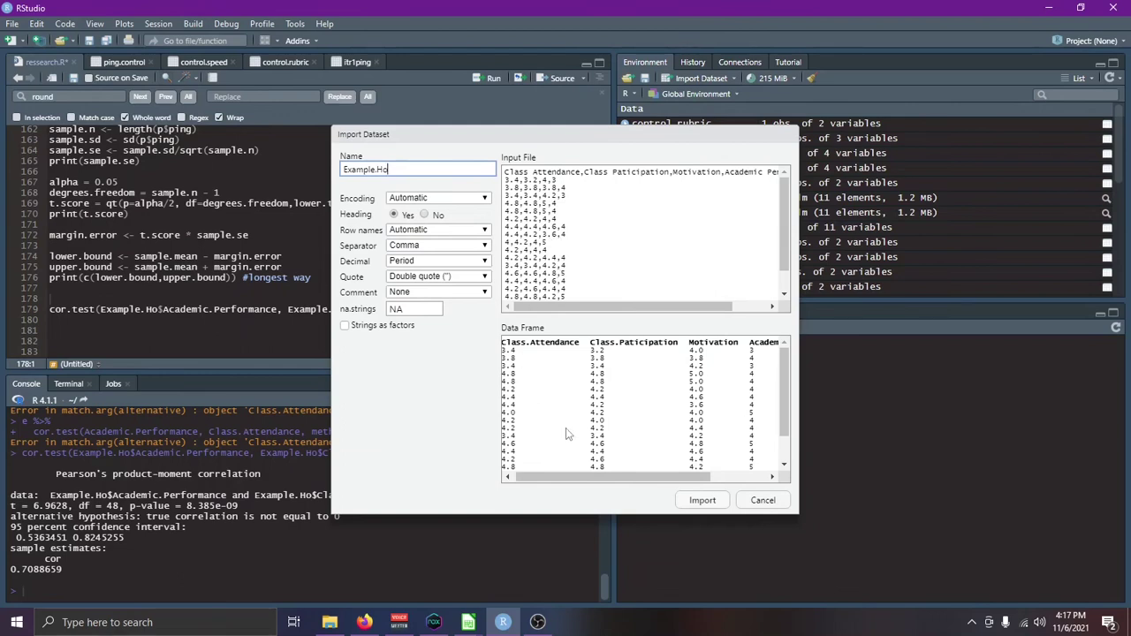
pyautogui.click(562, 237)
pyautogui.moveTo(584, 308); pyautogui.dragTo(566, 324)
pyautogui.moveTo(623, 478)
pyautogui.mouseDown()
pyautogui.moveTo(685, 478)
pyautogui.moveTo(609, 478)
pyautogui.mouseUp()
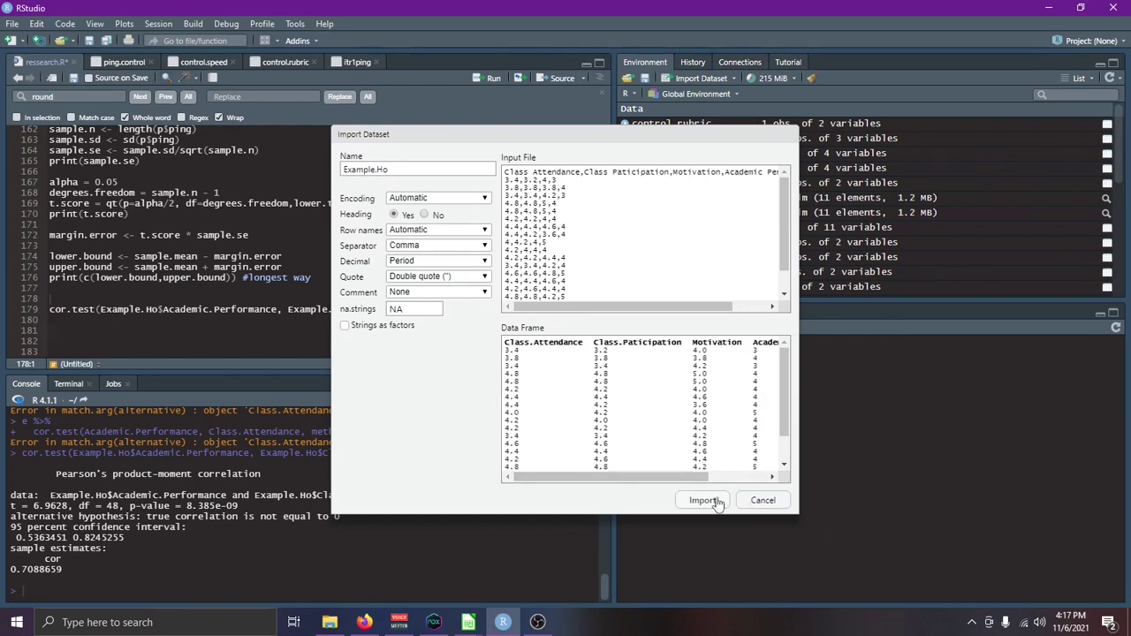
pyautogui.click(704, 500)
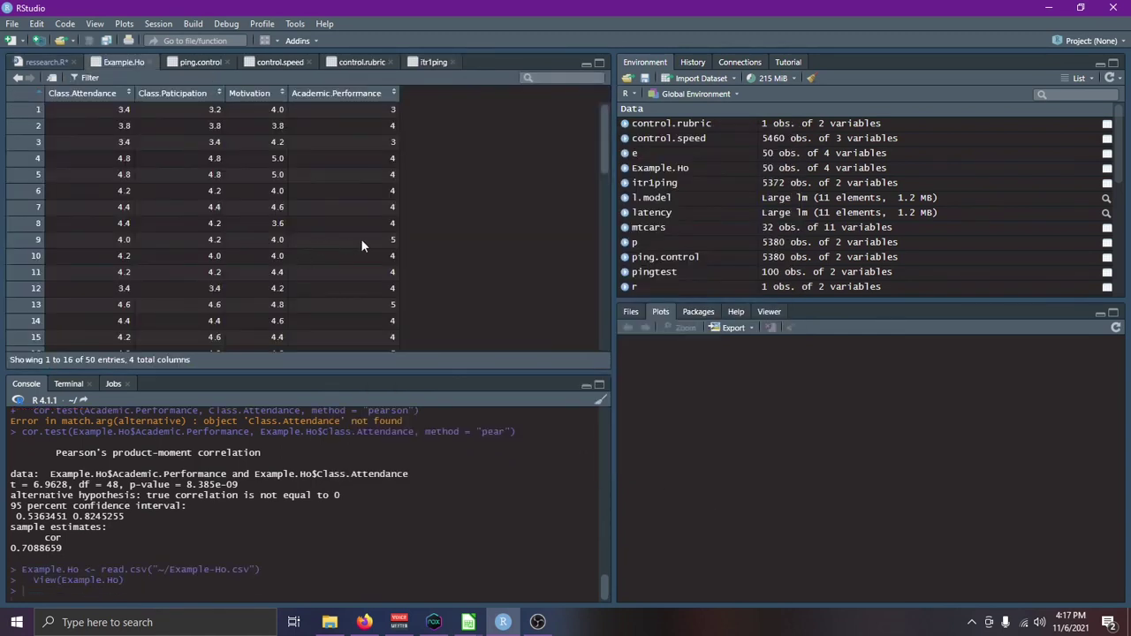
# Compare the rows of the imported Example.Ho data in RStudio with the columns of Example-Ho.xlsx in LibreOffice Calc
pyautogui.scroll(-5, 360, 239)
pyautogui.scroll(5, 361, 238)
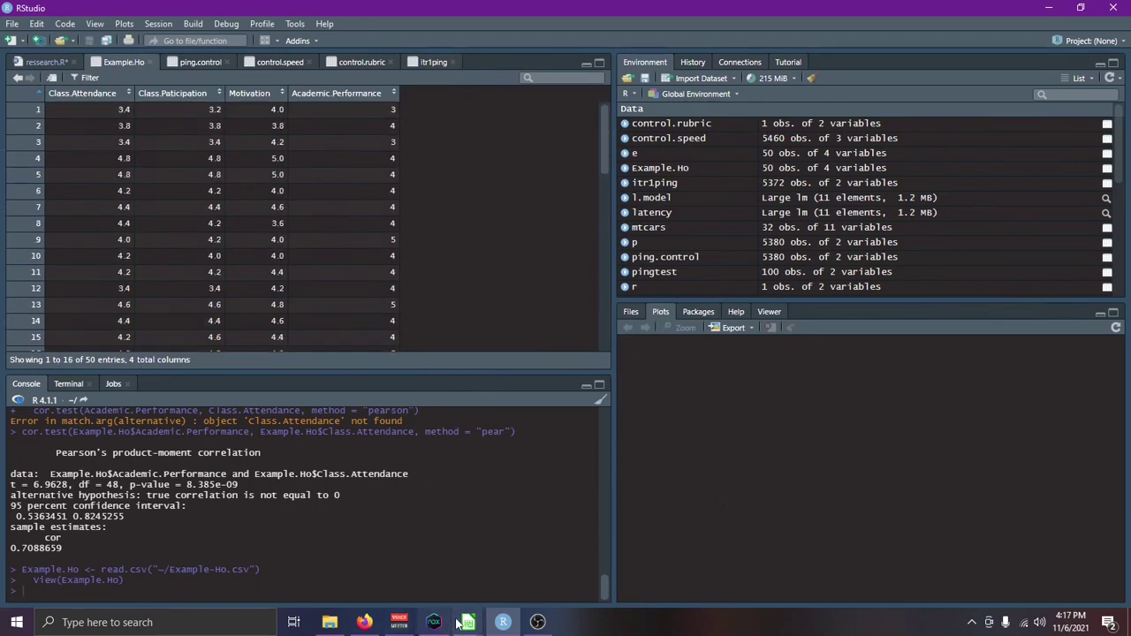
pyautogui.moveTo(466, 622)
pyautogui.click(504, 576)
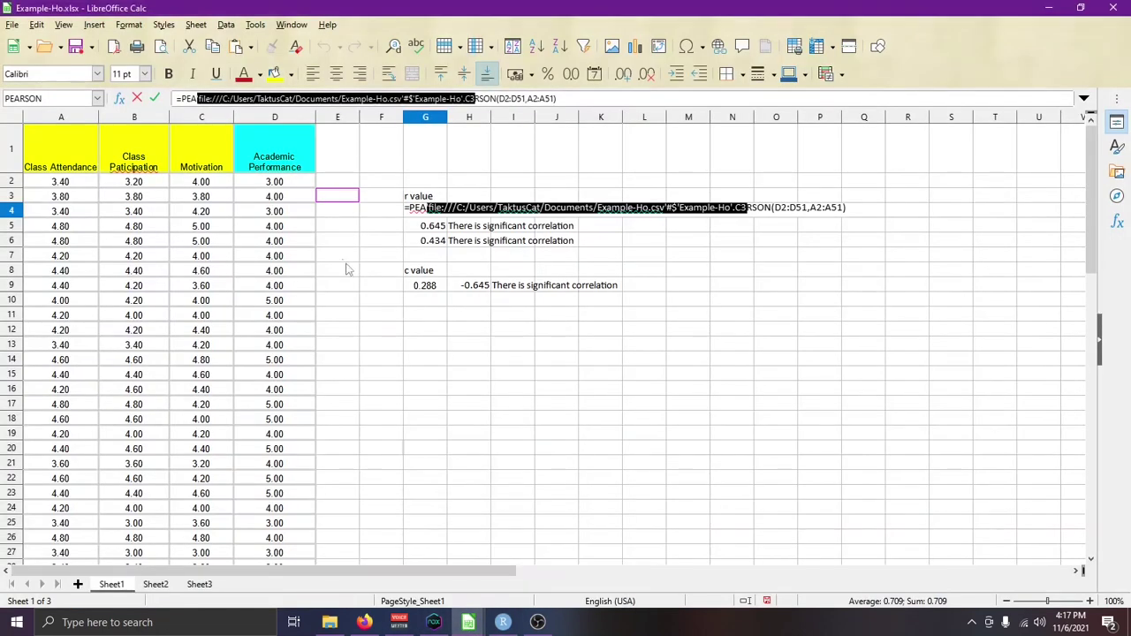
pyautogui.scroll(-7, 347, 274)
pyautogui.scroll(6, 346, 279)
pyautogui.scroll(-9, 319, 247)
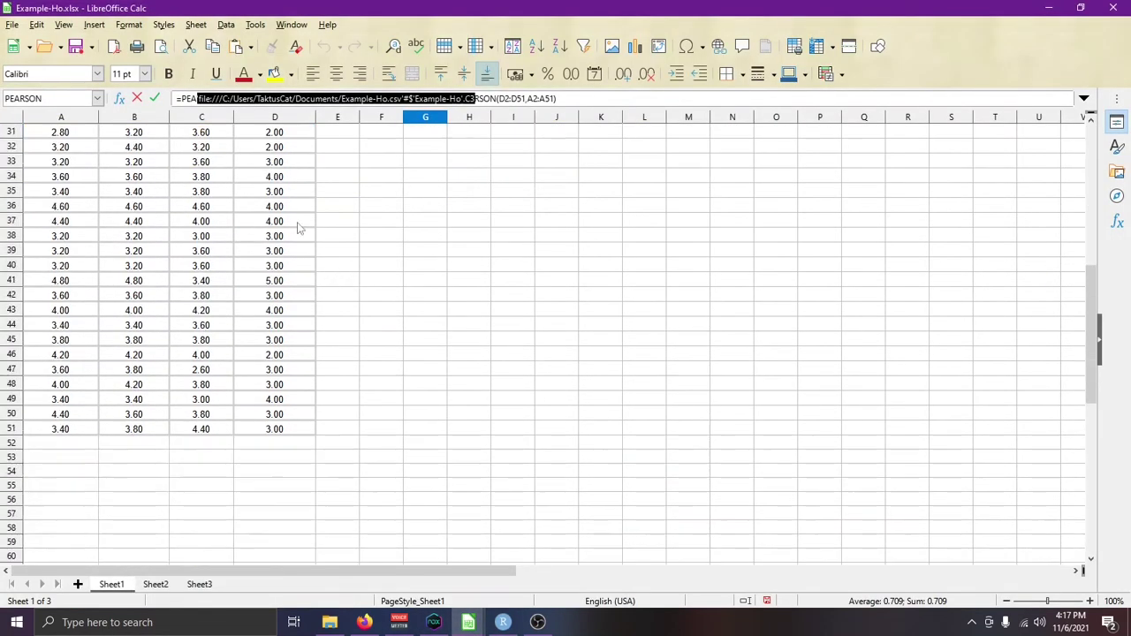
pyautogui.scroll(10, 300, 231)
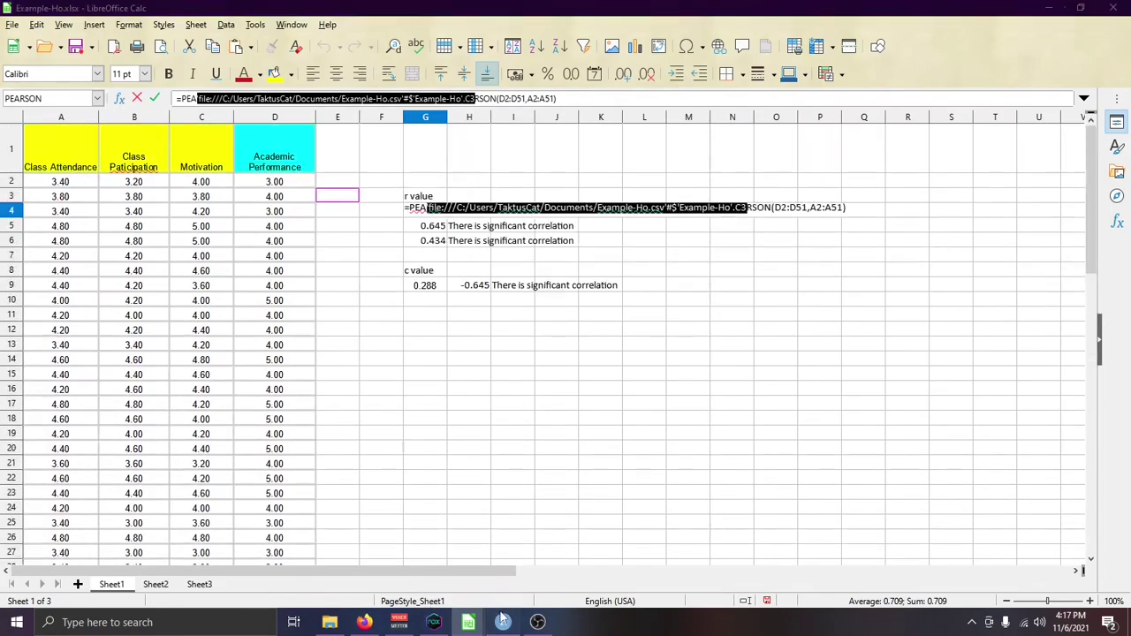
pyautogui.click(502, 621)
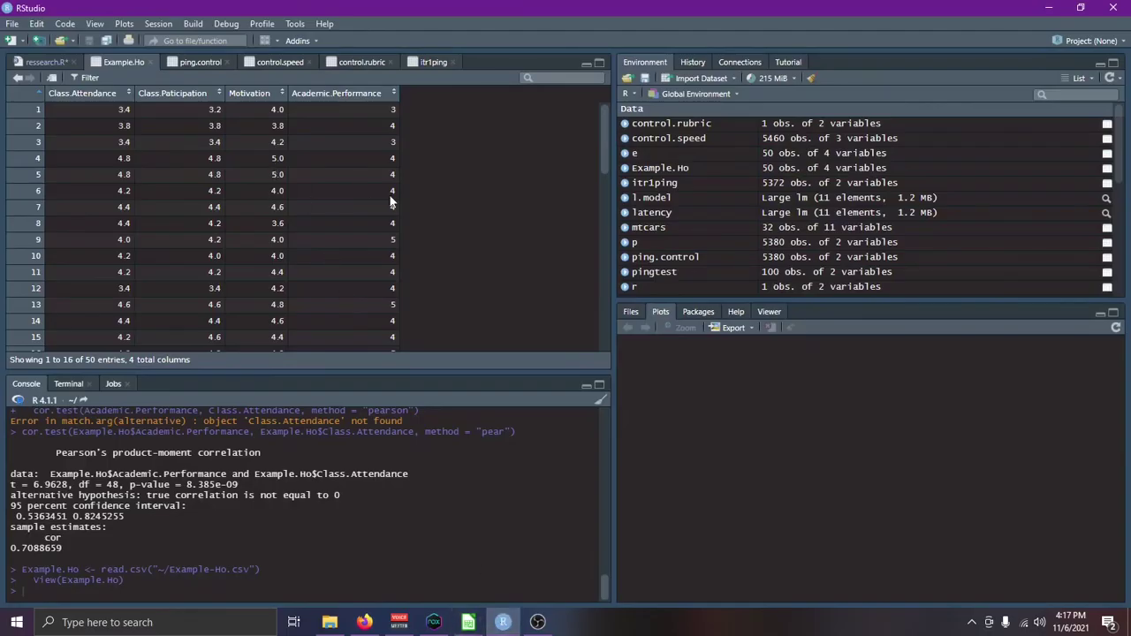
pyautogui.scroll(-10, 391, 196)
pyautogui.scroll(10, 391, 201)
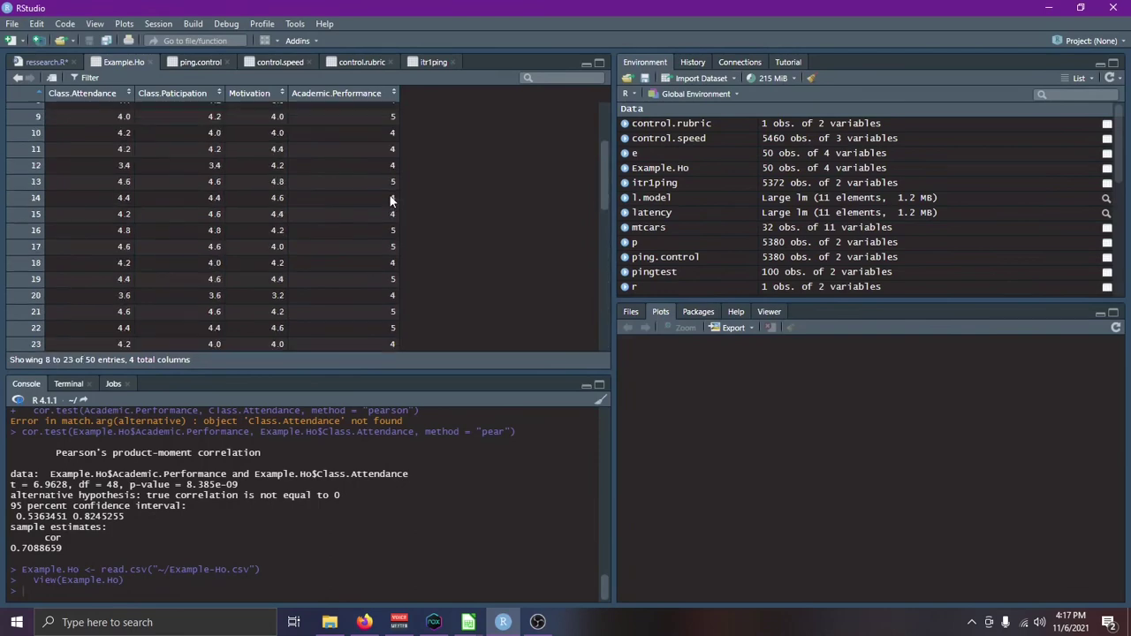
# Show the ressearch.R script, switch to Example-Ho.xlsx in LibreOffice Calc, and inspect the Pearson formula in G5
pyautogui.click(42, 62)
pyautogui.moveTo(469, 622)
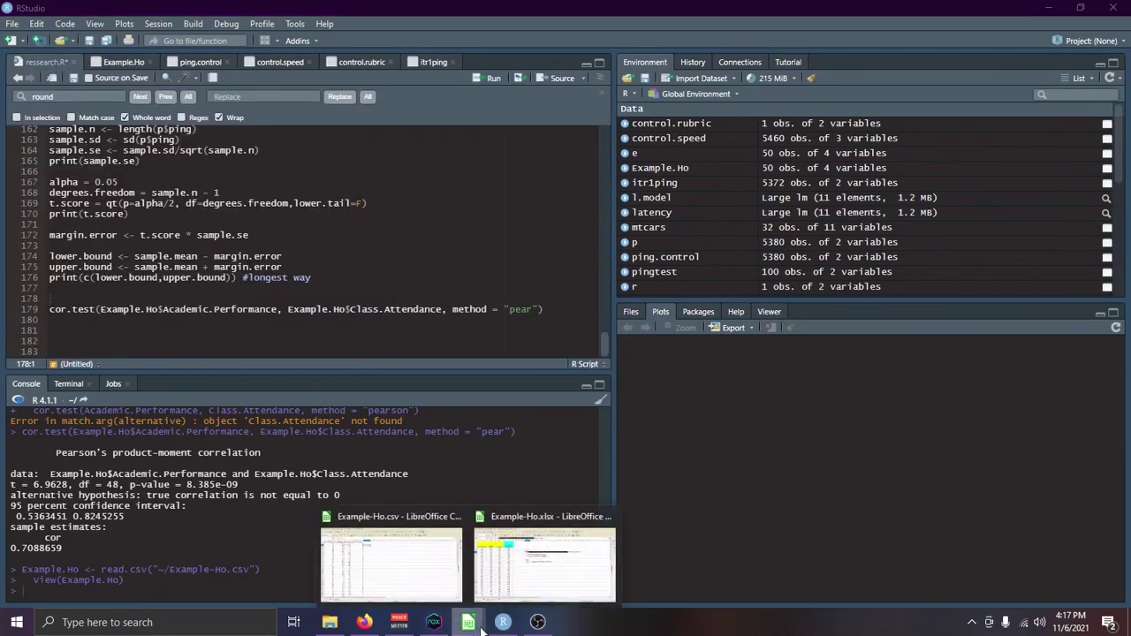
pyautogui.click(570, 549)
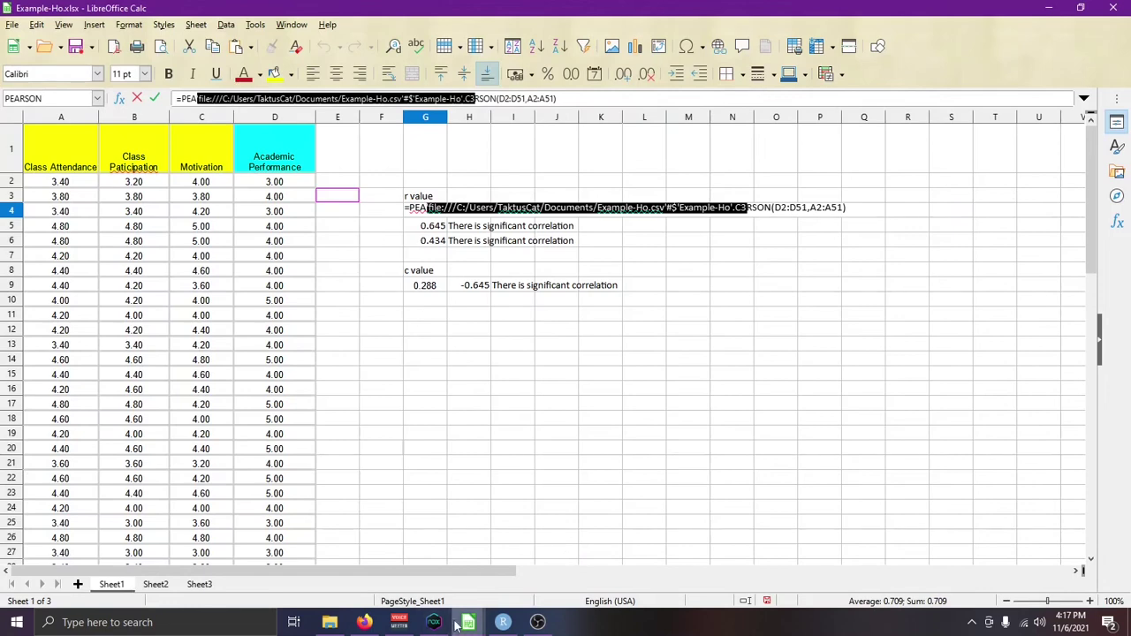
pyautogui.click(455, 517)
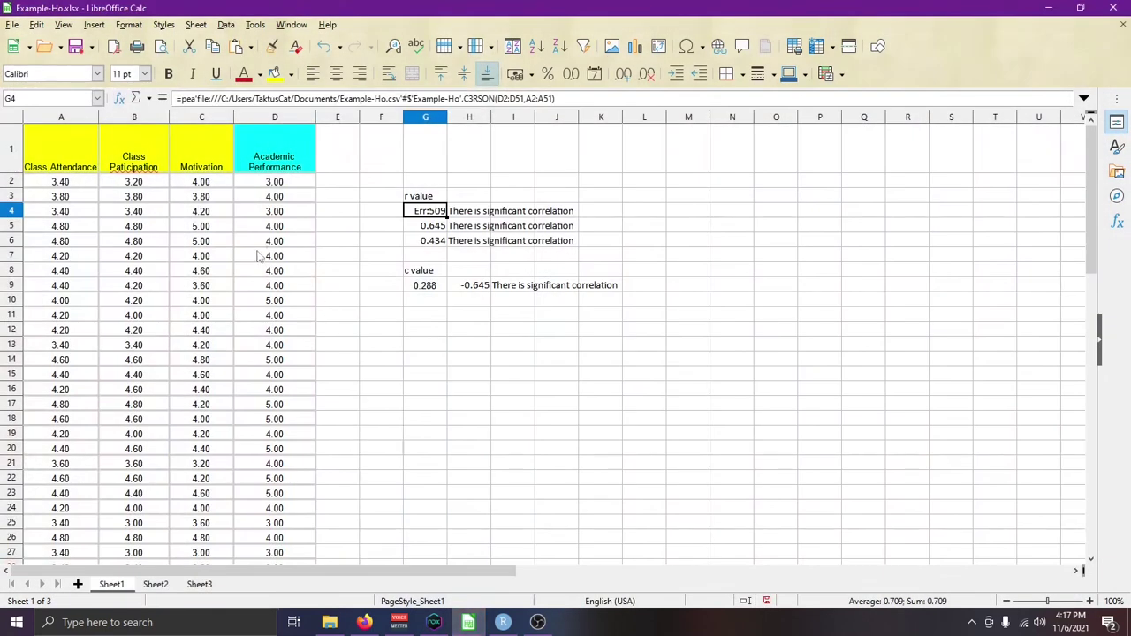
pyautogui.click(430, 226)
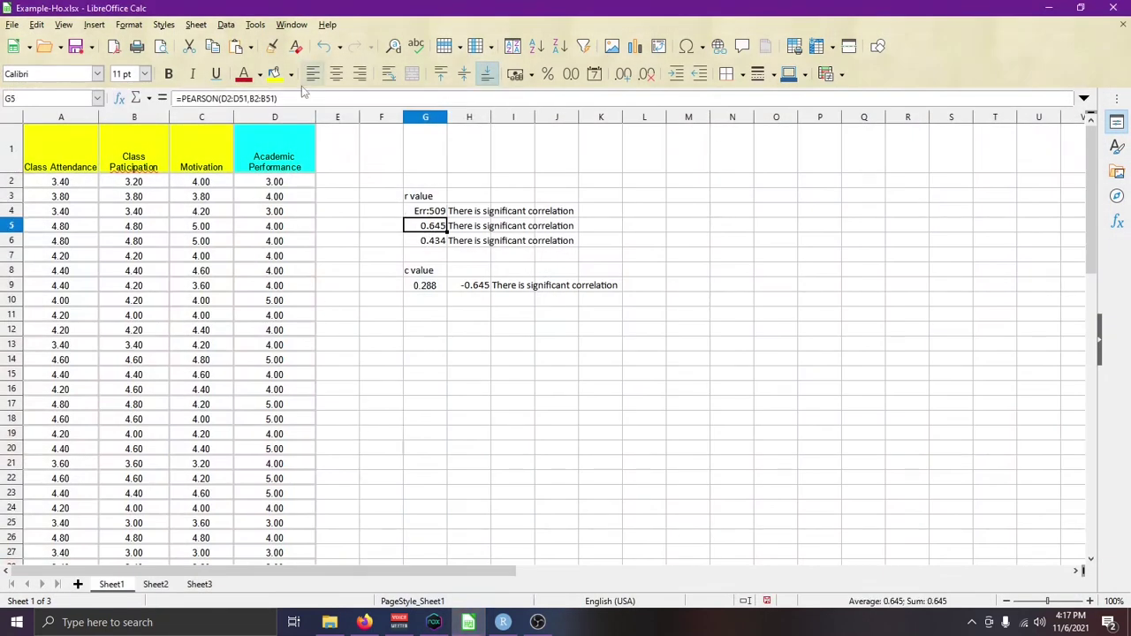
# Undo the accidental edit to the Pearson formula in G4
pyautogui.click(425, 212)
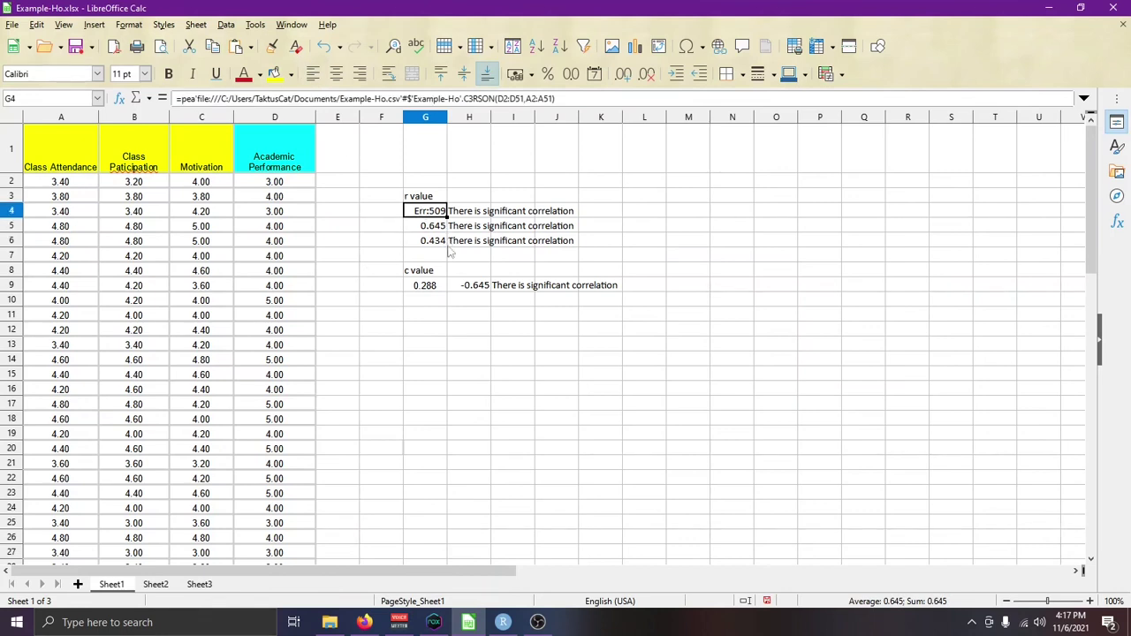
pyautogui.click(451, 305)
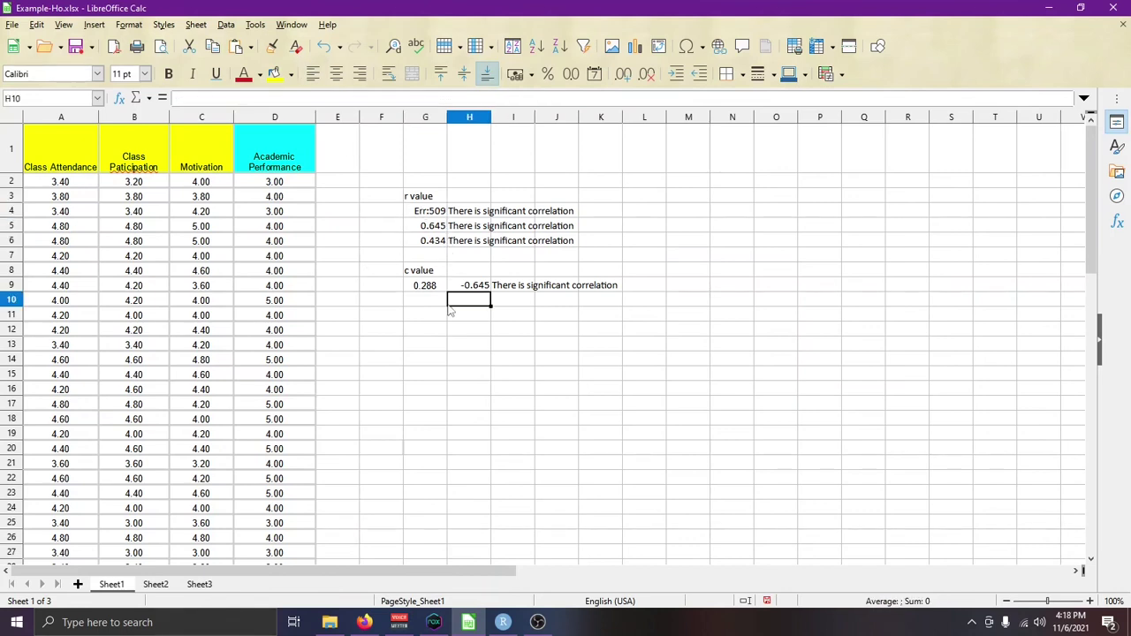
pyautogui.hotkey('ctrl', 'z')
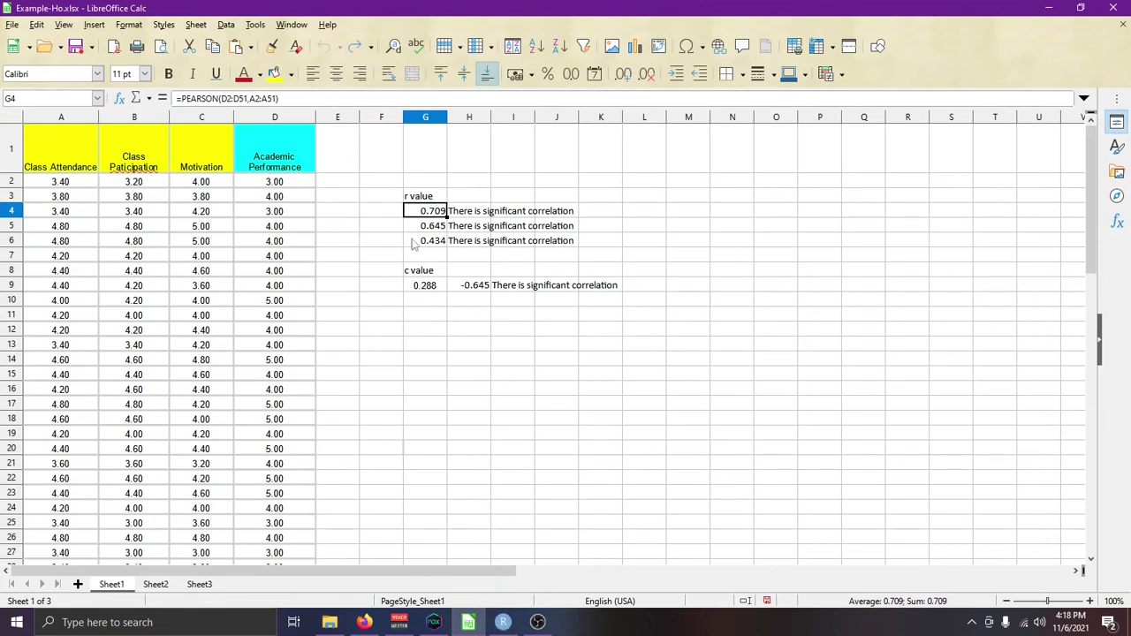
# Switch to RStudio and run the attach(r) and library lines for ggplot2, dplyr, Rmisc and ggpubr near the start of ressearch.R
pyautogui.click(505, 622)
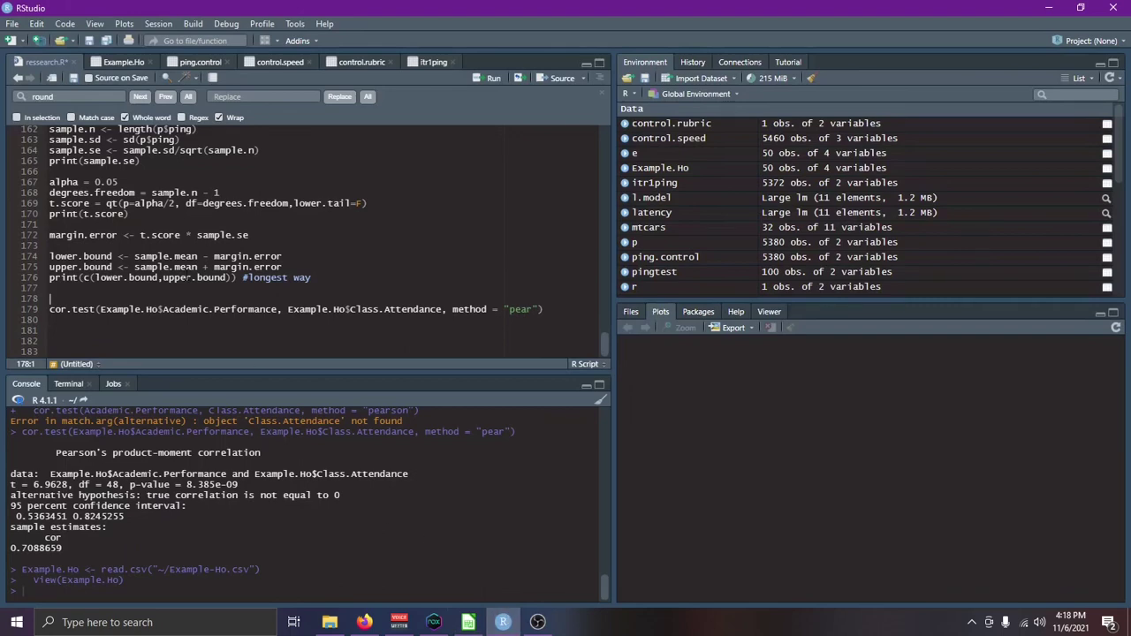
pyautogui.scroll(20, 187, 277)
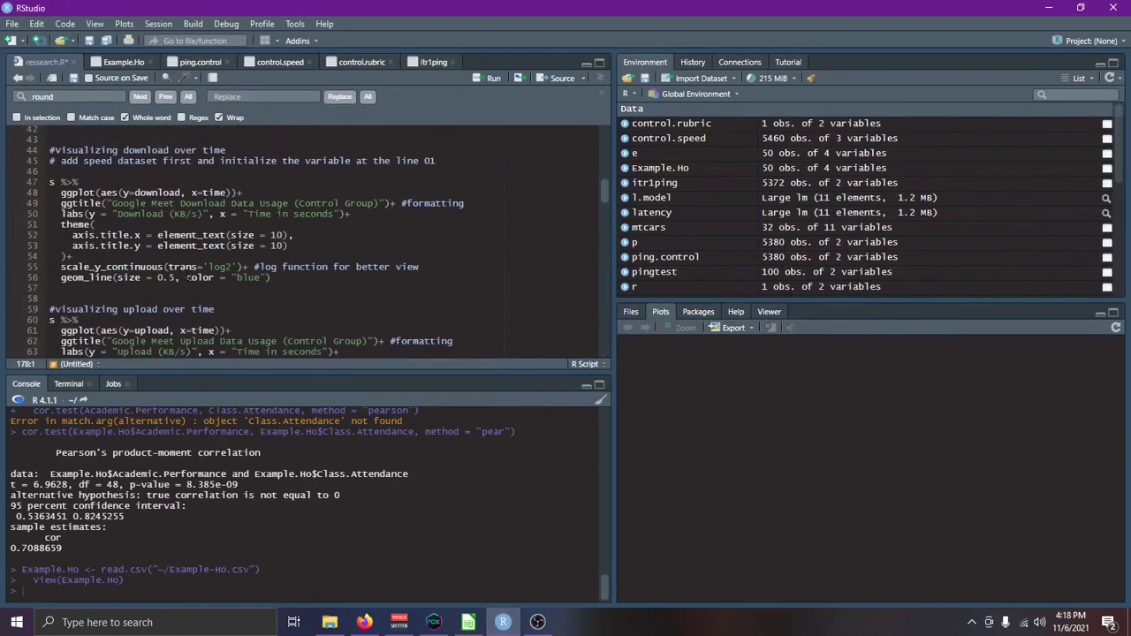
pyautogui.click(161, 131)
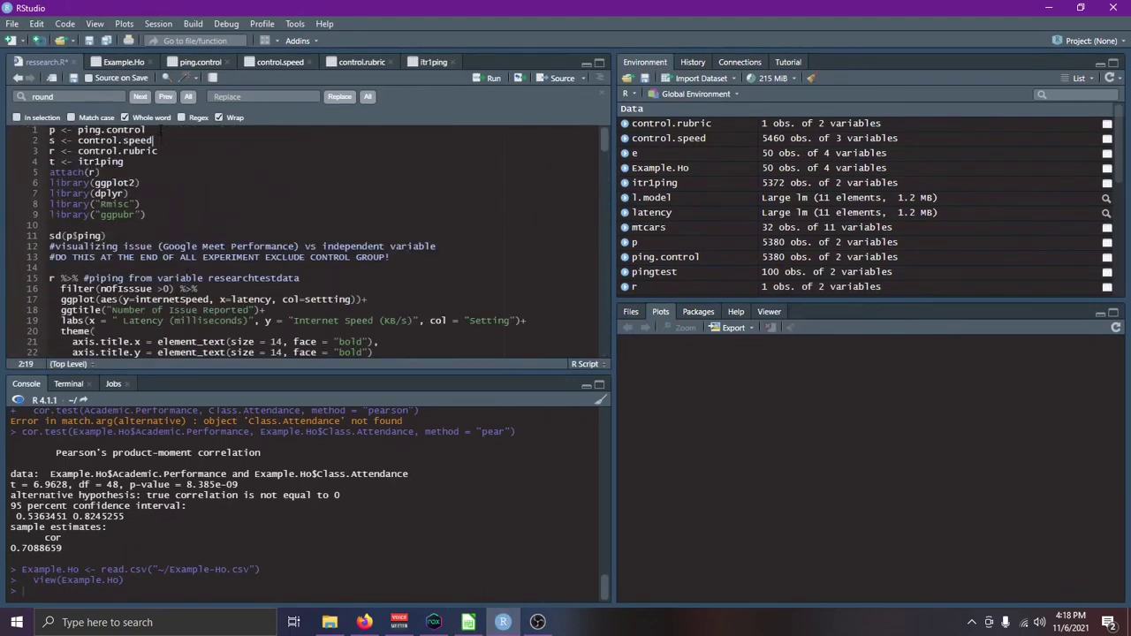
pyautogui.click(164, 161)
pyautogui.click(150, 172)
pyautogui.hotkey('ctrl', 'Return')
pyautogui.hotkey('ctrl', 'Return')
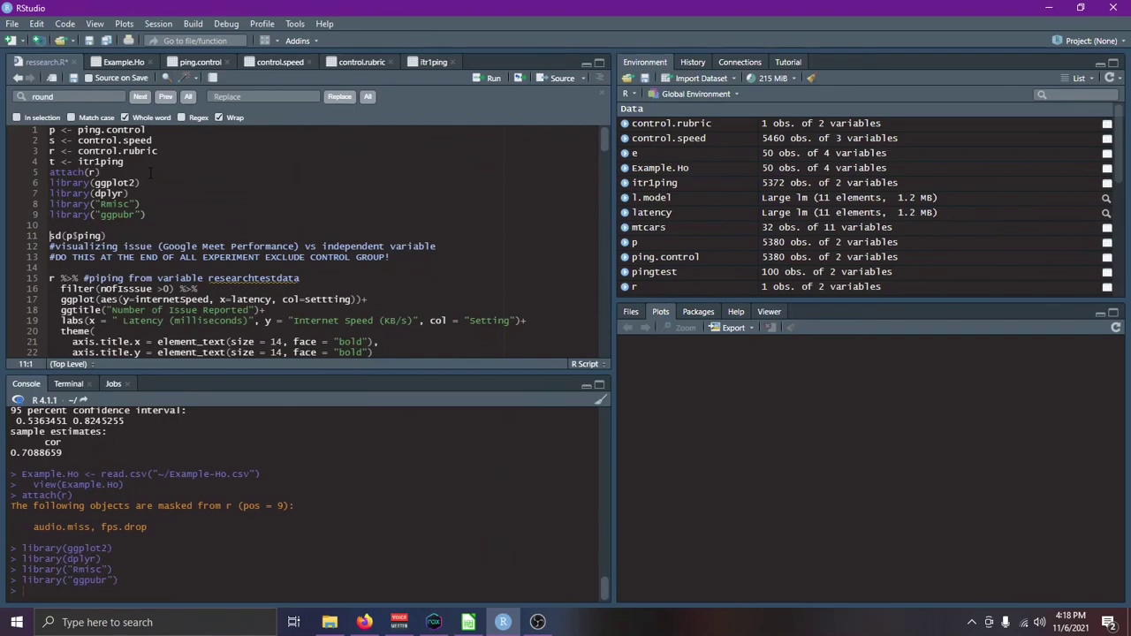
# Examine the cor.test function name and its Example.Ho dataset reference on line 179 of the script
pyautogui.scroll(-20, 180, 180)
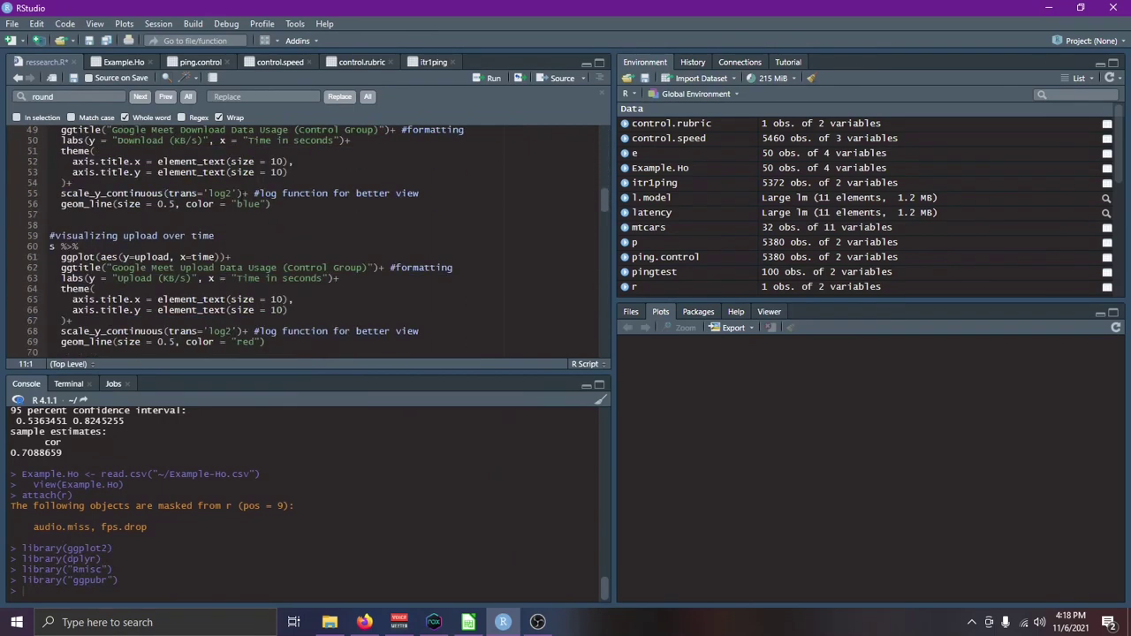
pyautogui.scroll(-15, 244, 194)
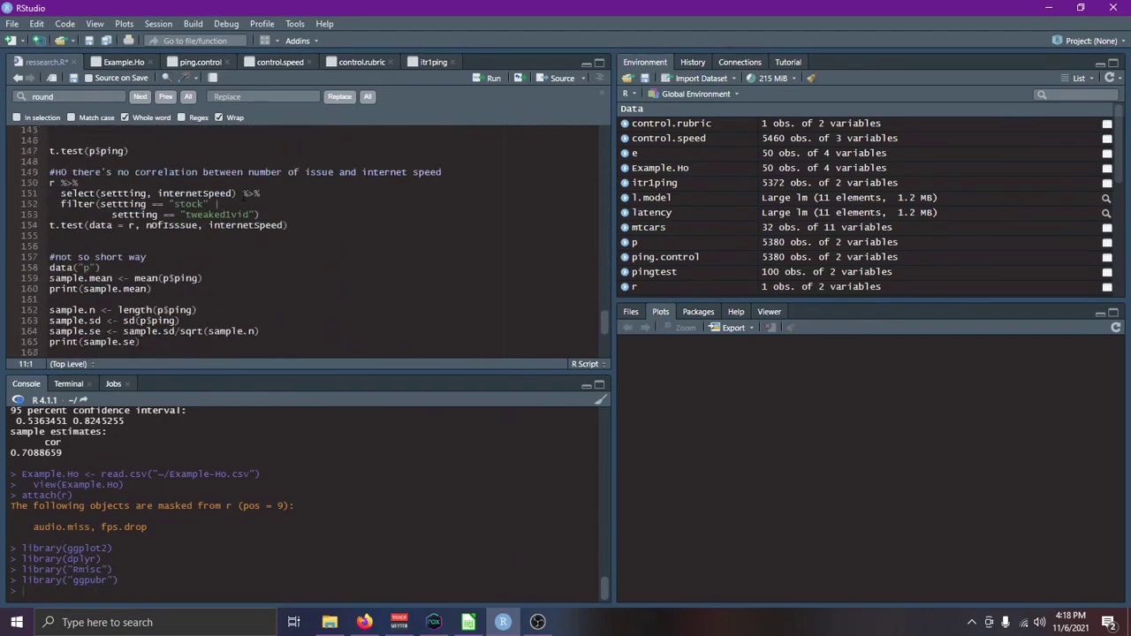
pyautogui.click(118, 309)
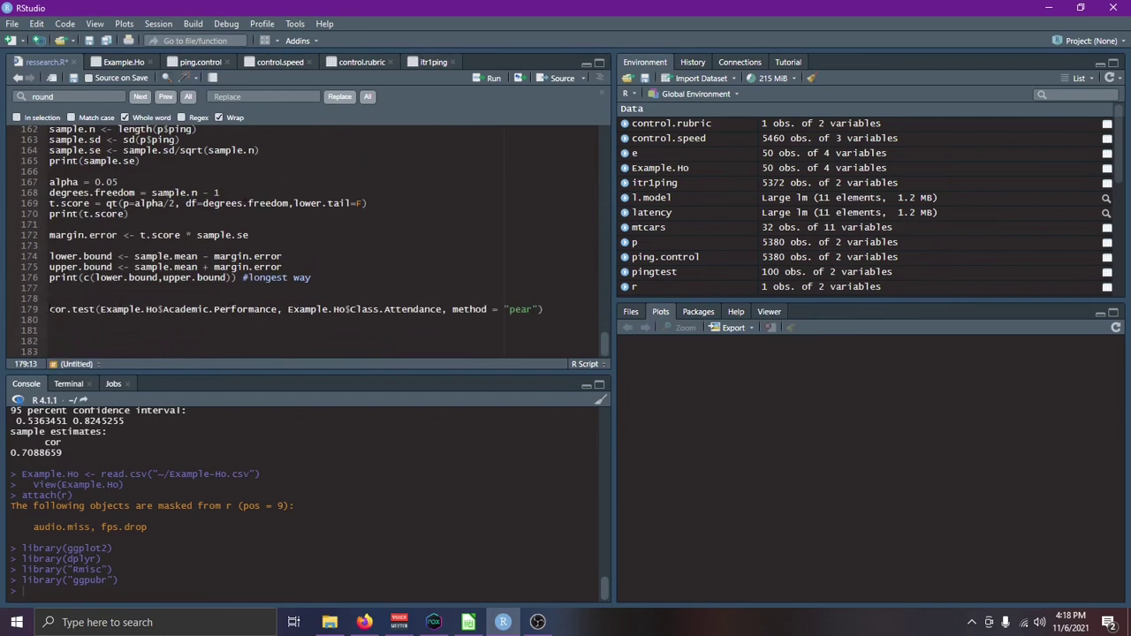
pyautogui.doubleClick(76, 310)
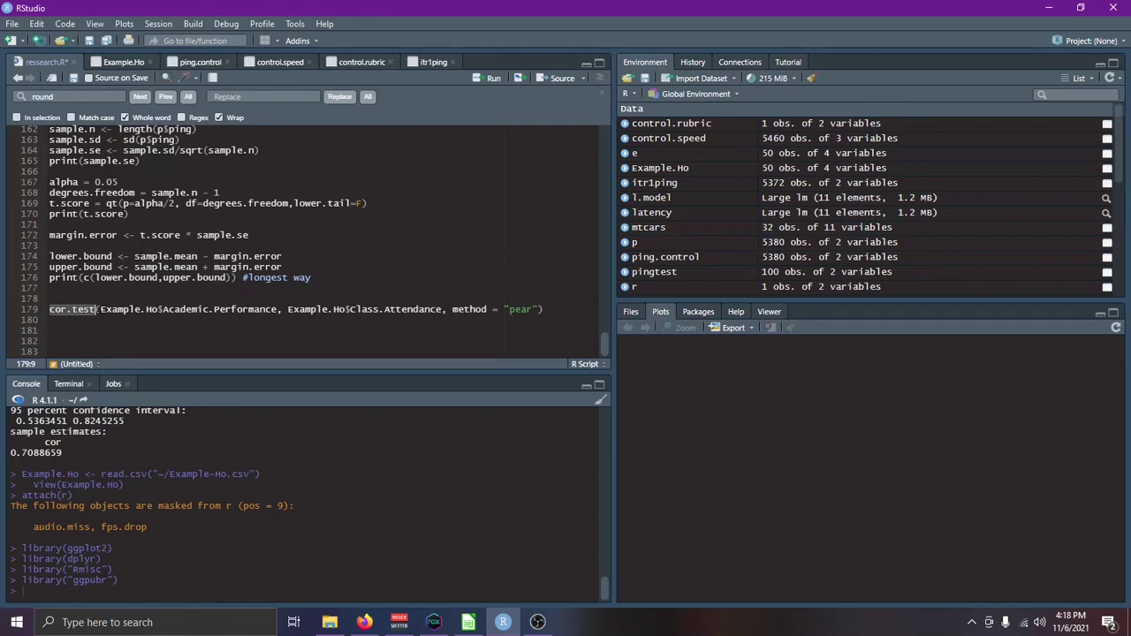
pyautogui.click(99, 309)
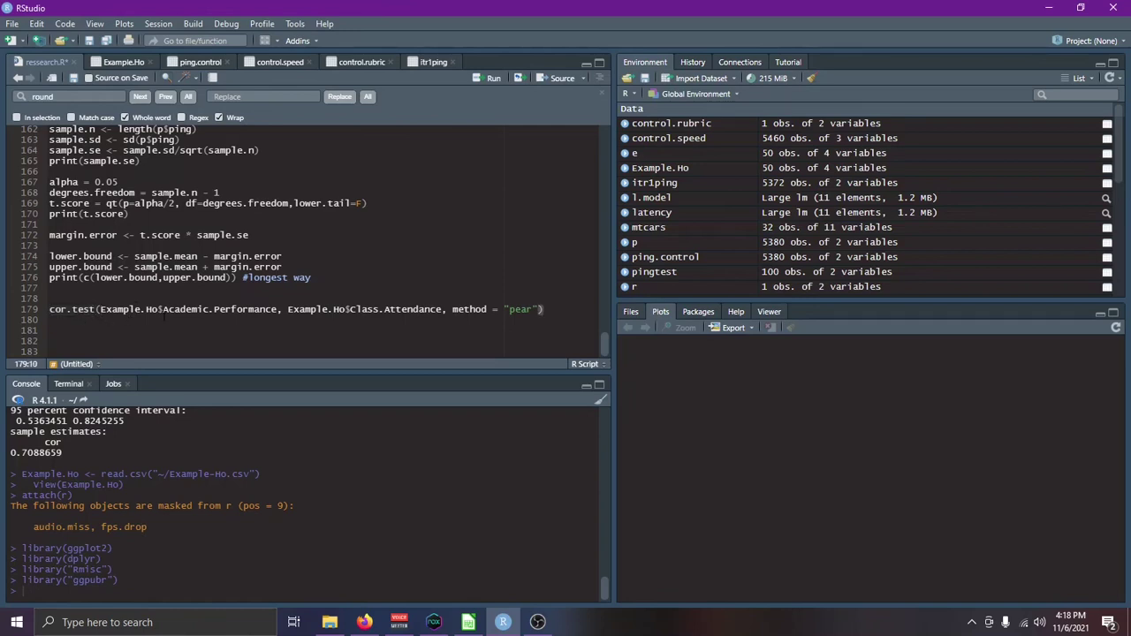
pyautogui.click(168, 310)
pyautogui.click(117, 309)
pyautogui.moveTo(118, 310); pyautogui.dragTo(162, 310)
pyautogui.click(159, 320)
# Match the Academic.Performance argument of cor.test to its column in the Example.Ho data, sorting that column in descending order
pyautogui.click(120, 62)
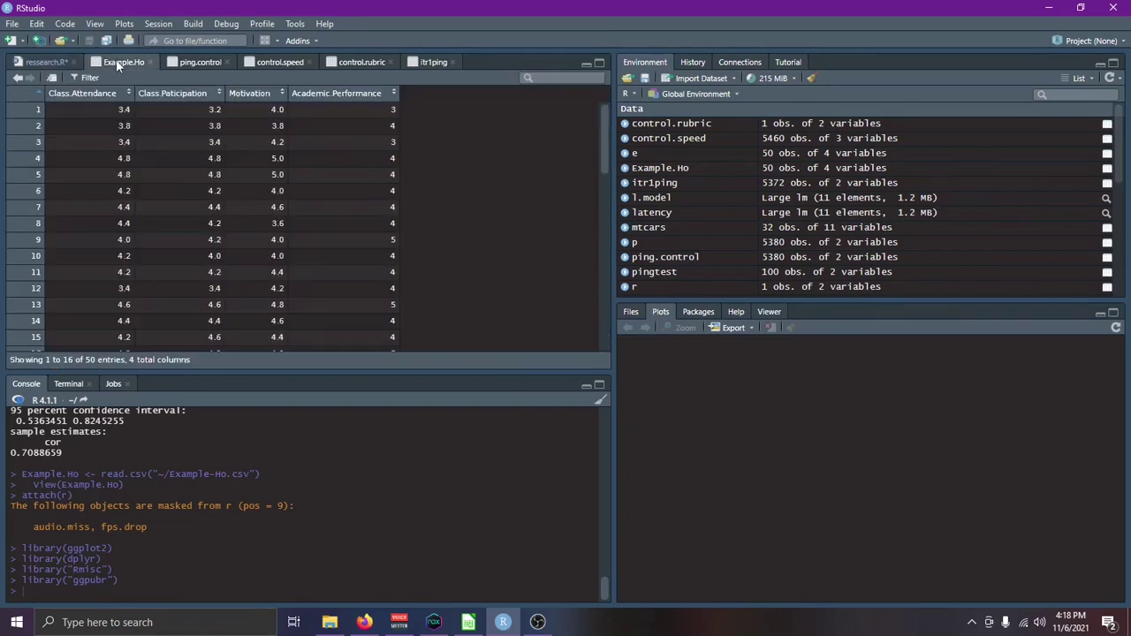
pyautogui.click(38, 61)
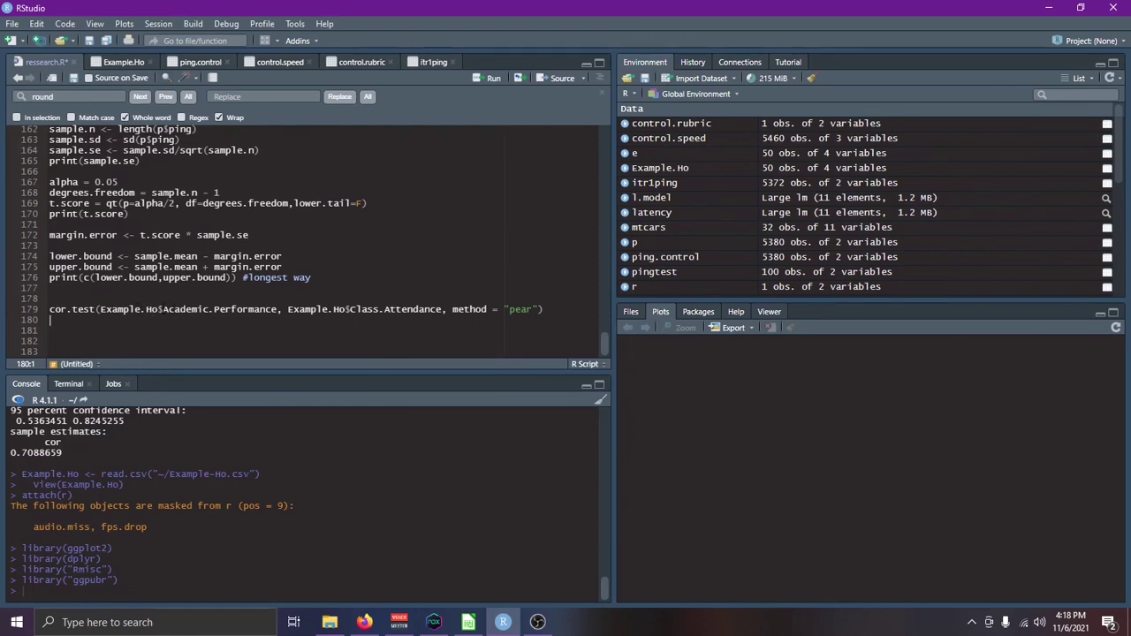
pyautogui.moveTo(162, 309); pyautogui.dragTo(279, 310)
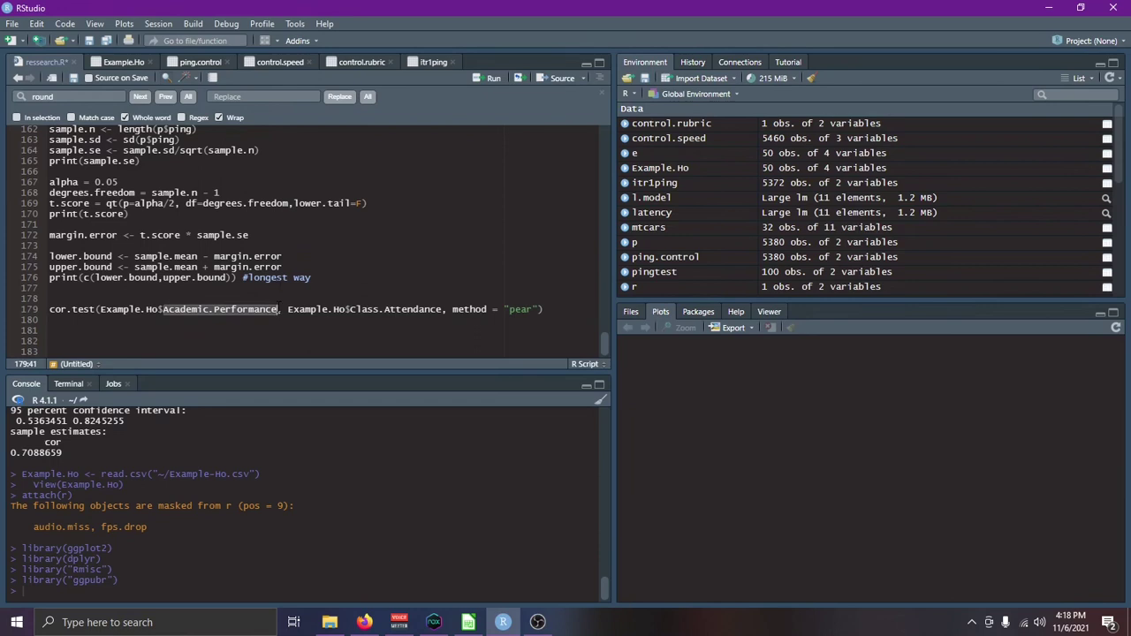
pyautogui.click(110, 62)
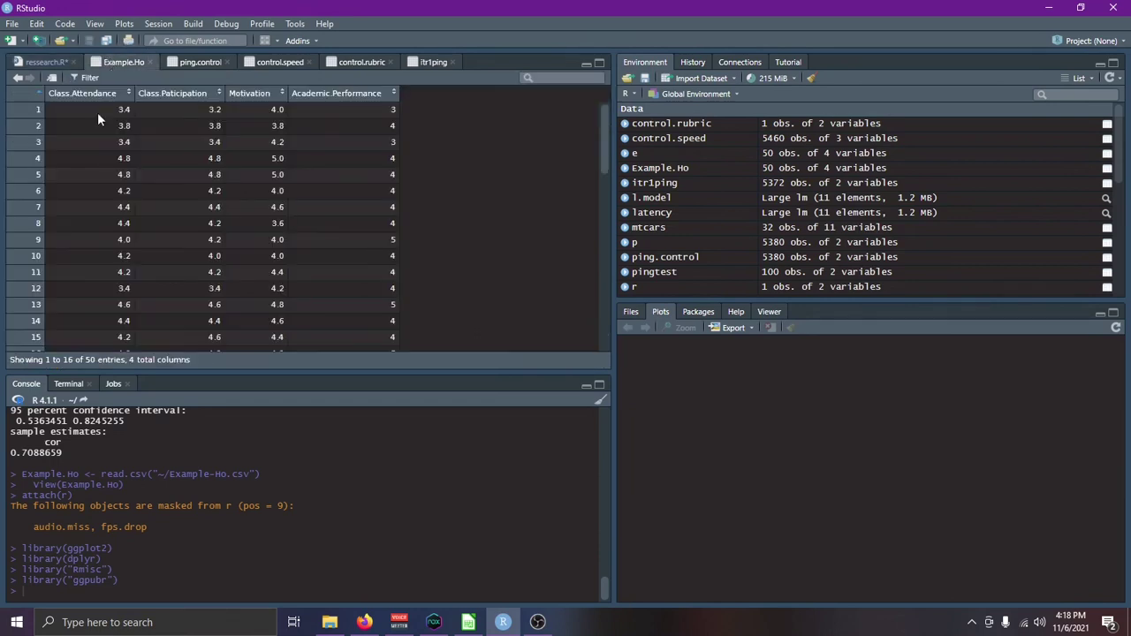
pyautogui.click(325, 97)
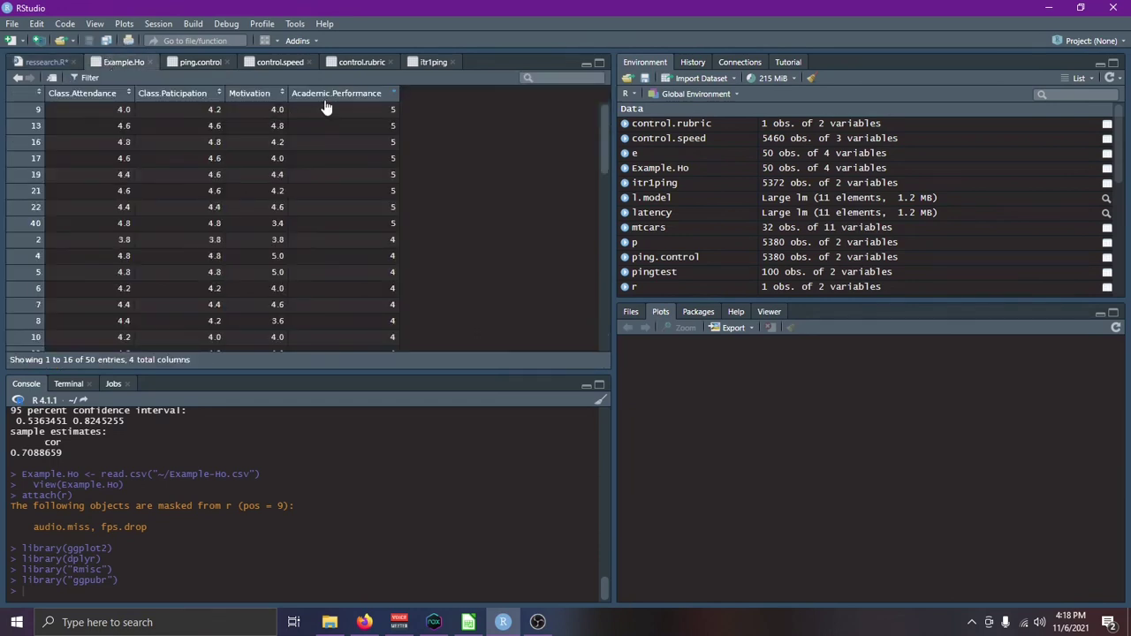
pyautogui.click(46, 62)
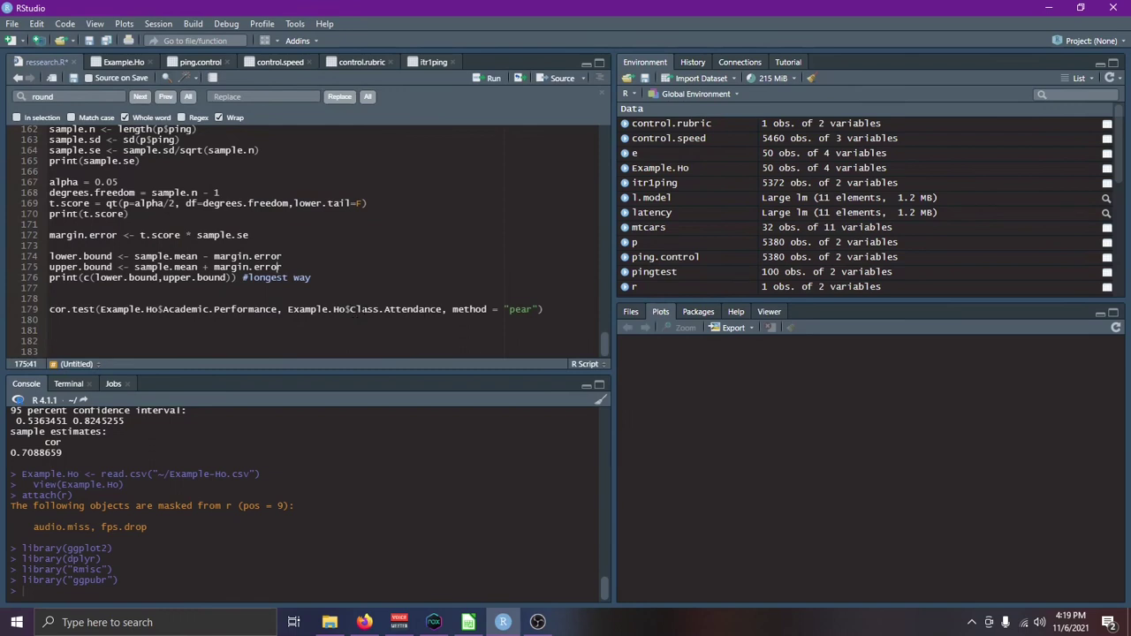
# Run the cor.test of Academic.Performance against Class.Attendance, and compare its correlation with G4 of Example-Ho.xlsx in LibreOffice Calc
pyautogui.click(546, 309)
pyautogui.hotkey('ctrl', 'Return')
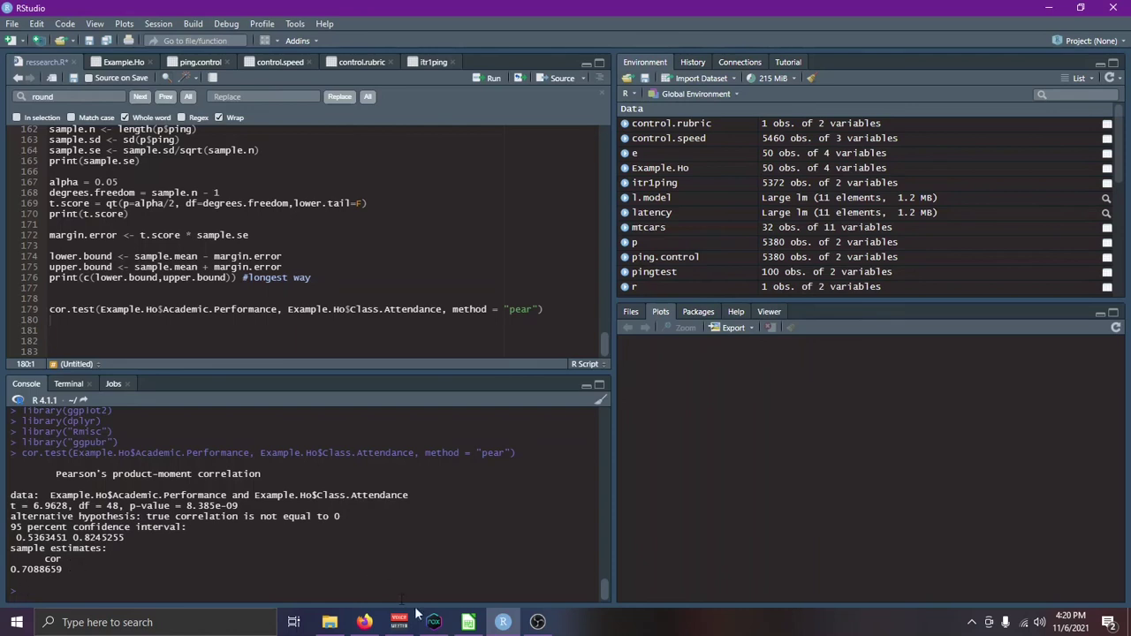
pyautogui.moveTo(468, 618)
pyautogui.click(468, 561)
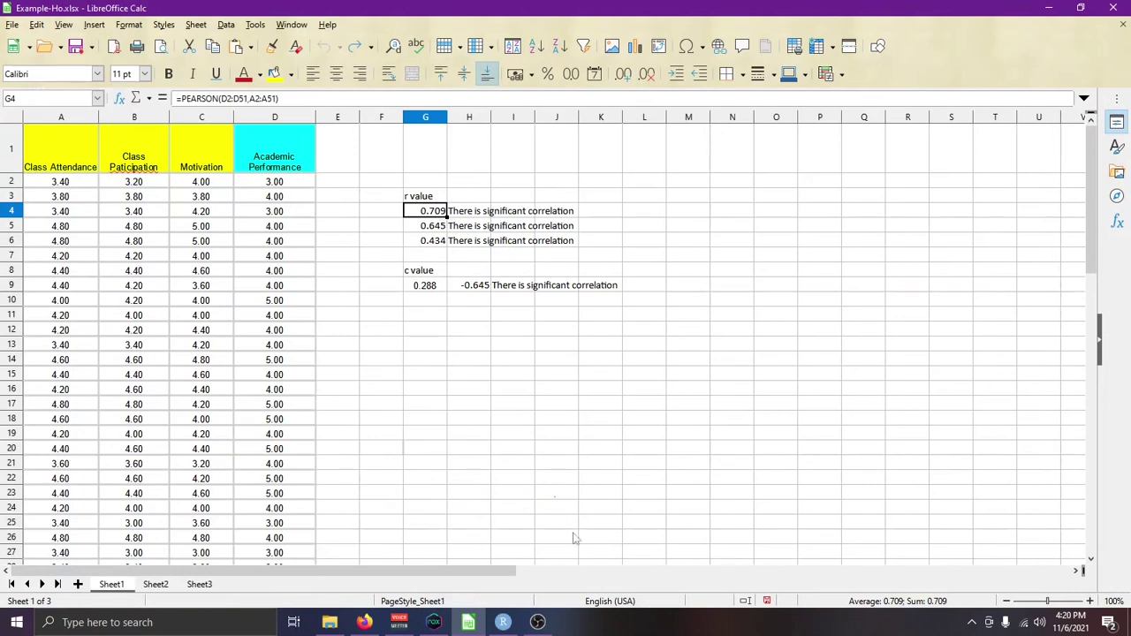
pyautogui.click(510, 624)
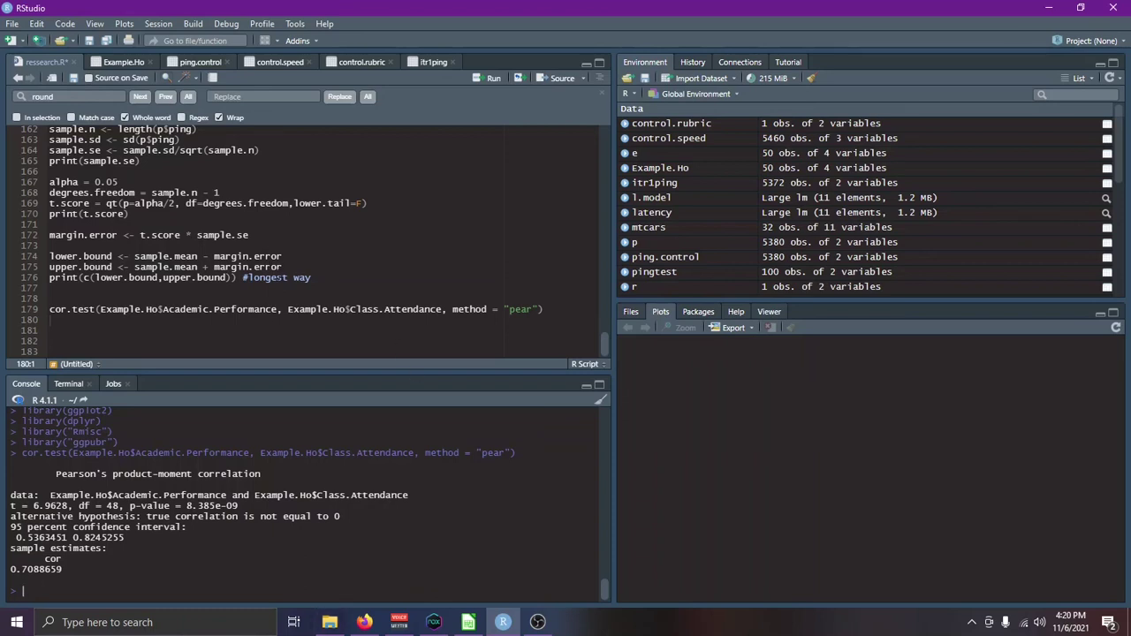
pyautogui.scroll(3, 263, 254)
pyautogui.scroll(-3, 263, 254)
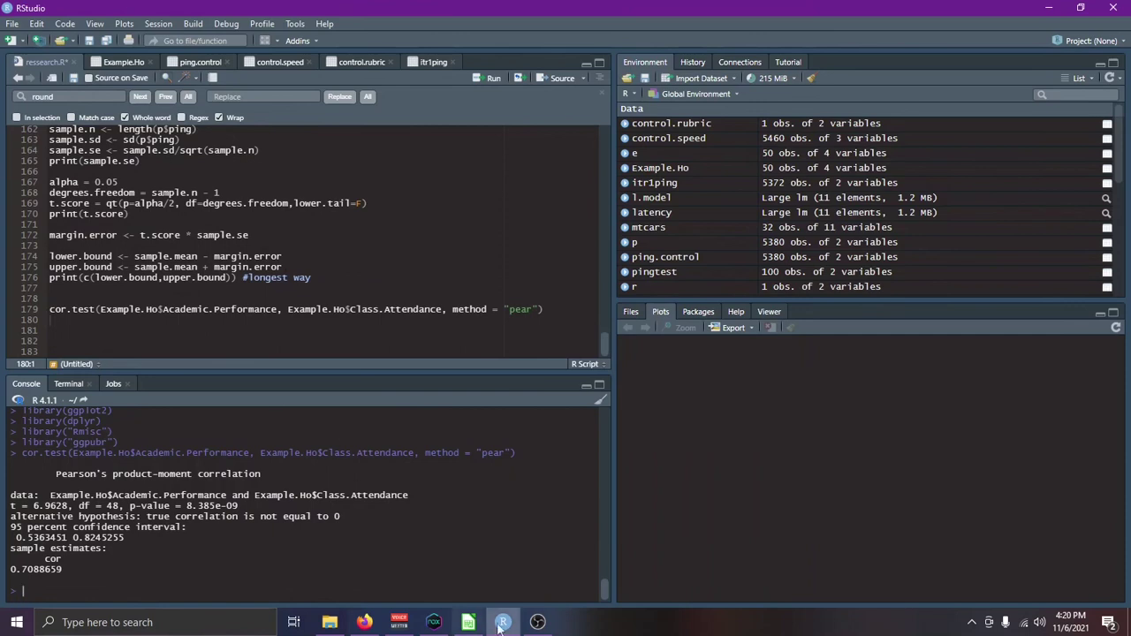
# Inspect the Pearson formula in G5 in LibreOffice Calc, and change the second cor.test variable in RStudio to Class.Participation
pyautogui.click(468, 622)
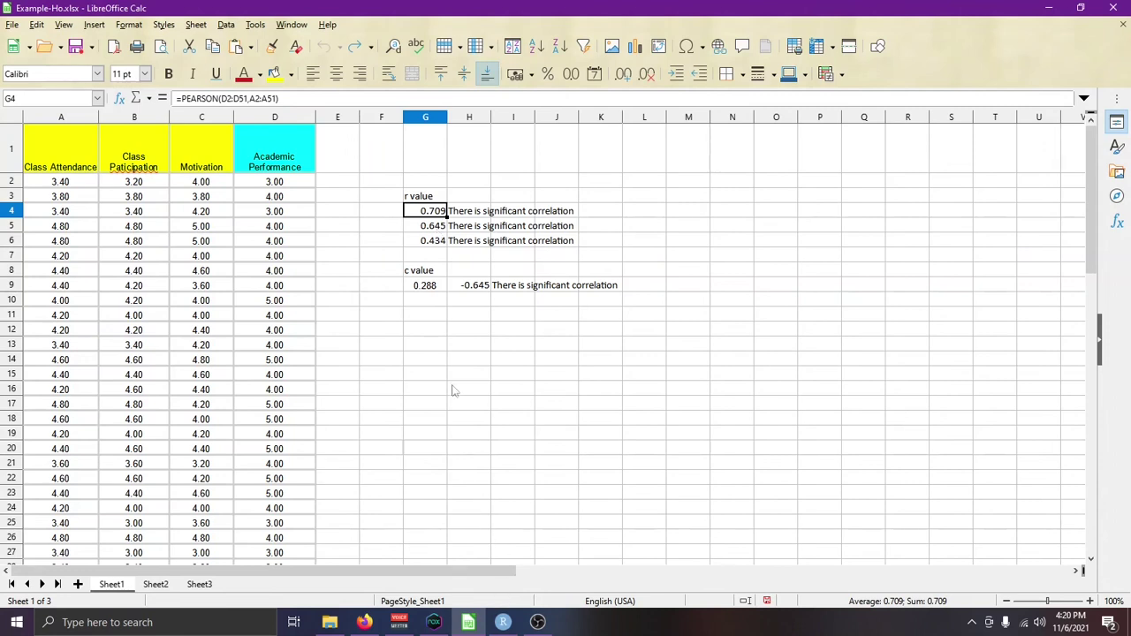
pyautogui.click(422, 230)
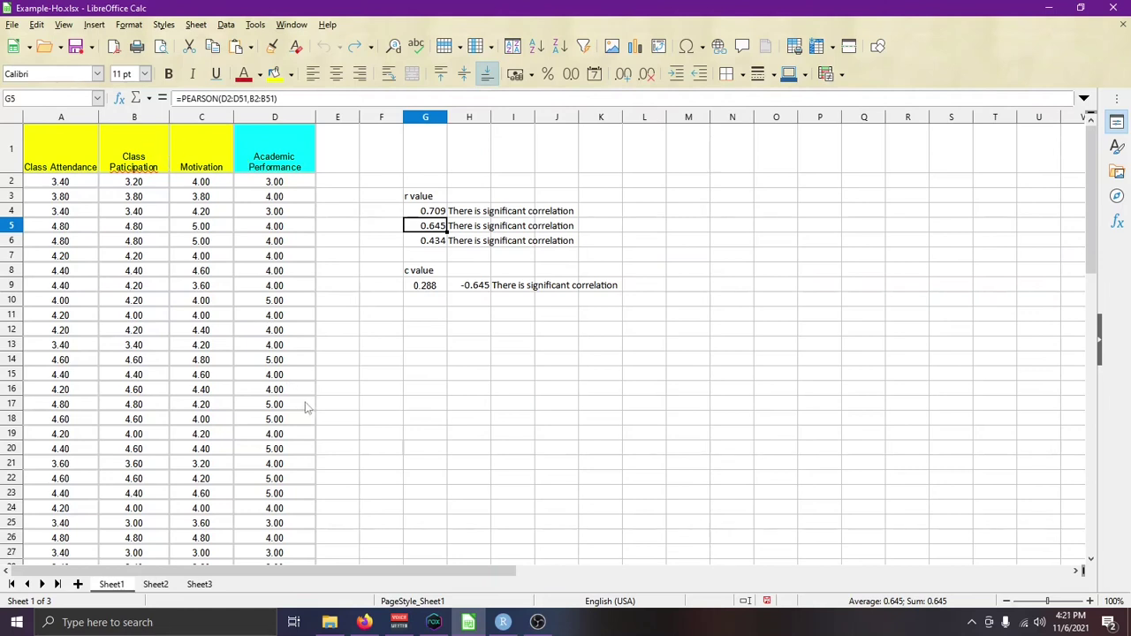
pyautogui.click(504, 624)
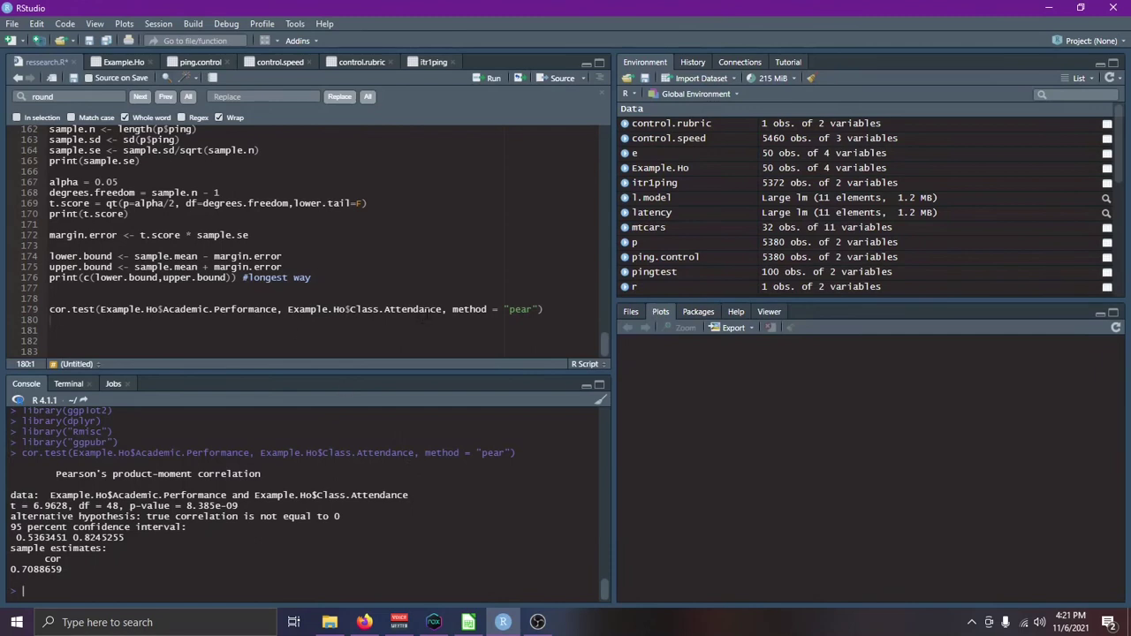
pyautogui.click(438, 309)
pyautogui.press('Delete')
pyautogui.press('BackSpace')
pyautogui.press('BackSpace')
pyautogui.press('BackSpace')
pyautogui.press('BackSpace')
pyautogui.press('BackSpace')
pyautogui.press('BackSpace')
pyautogui.press('BackSpace')
pyautogui.press('BackSpace')
pyautogui.press('BackSpace')
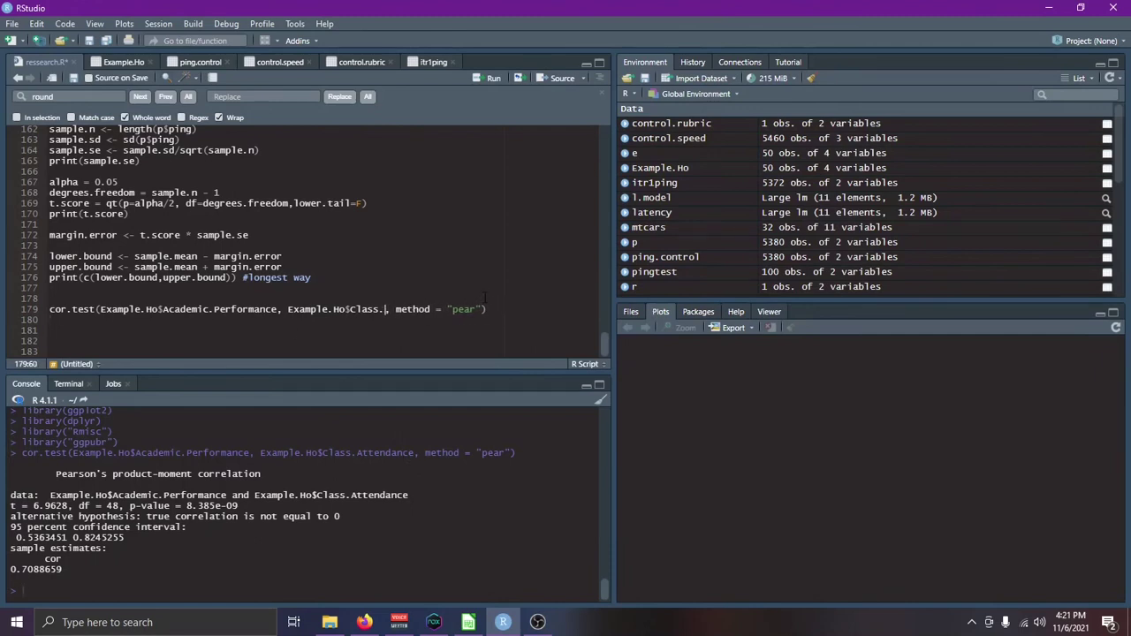
pyautogui.write('Participation')
# Correct the second cor.test variable to Class.Paticipation, as spelled in the Example.Ho data, and run the line
pyautogui.click(123, 64)
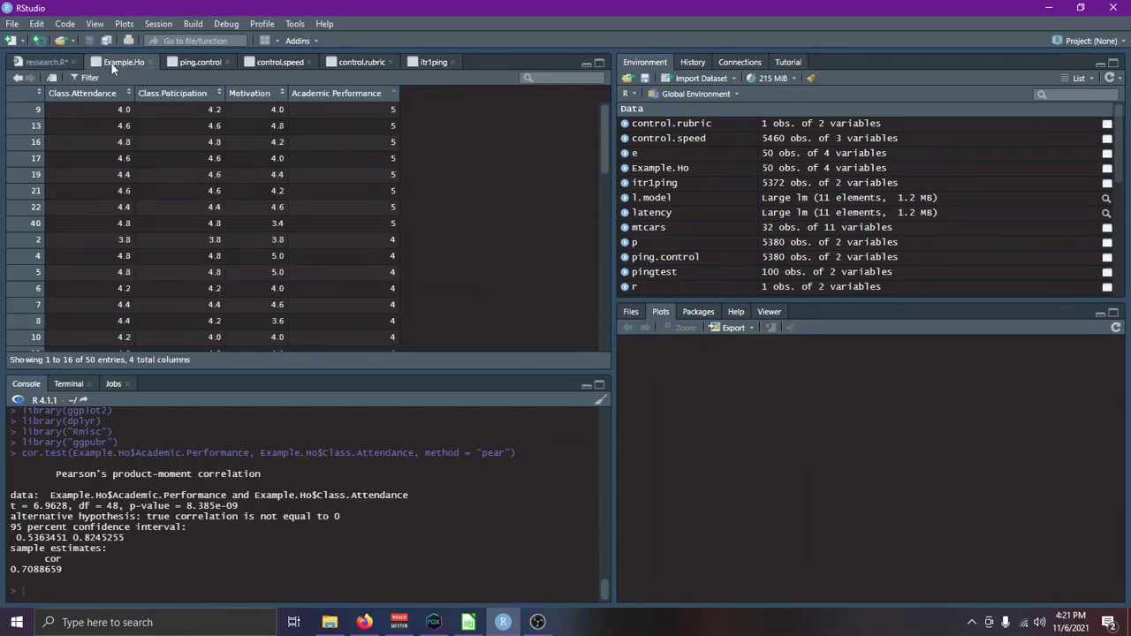
pyautogui.click(45, 57)
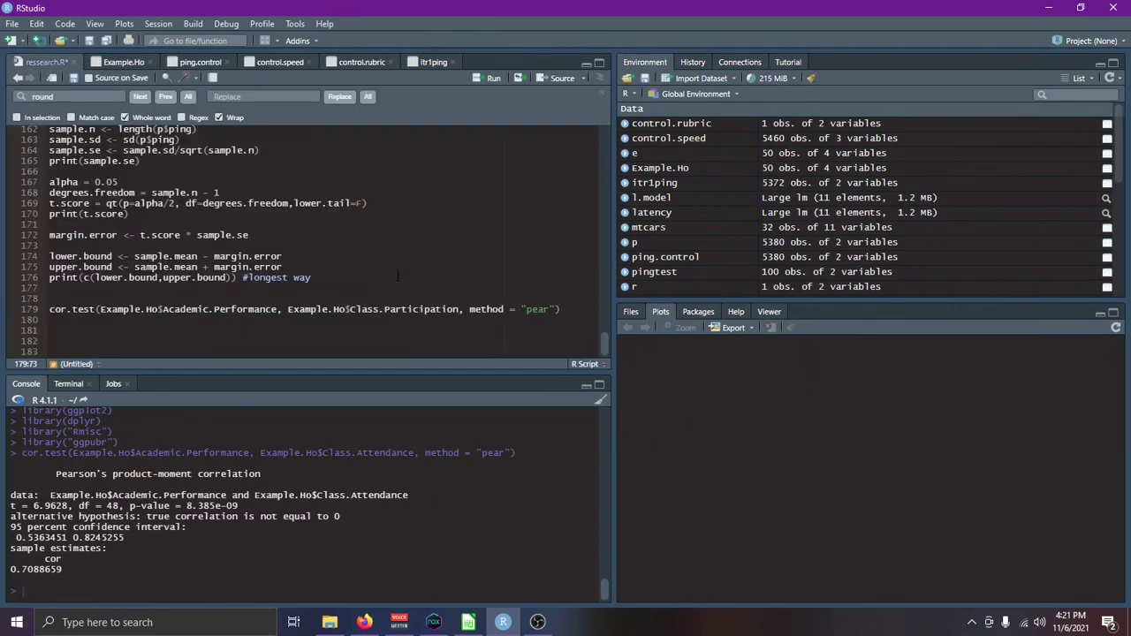
pyautogui.click(403, 309)
pyautogui.press('BackSpace')
pyautogui.hotkey('ctrl', 'Return')
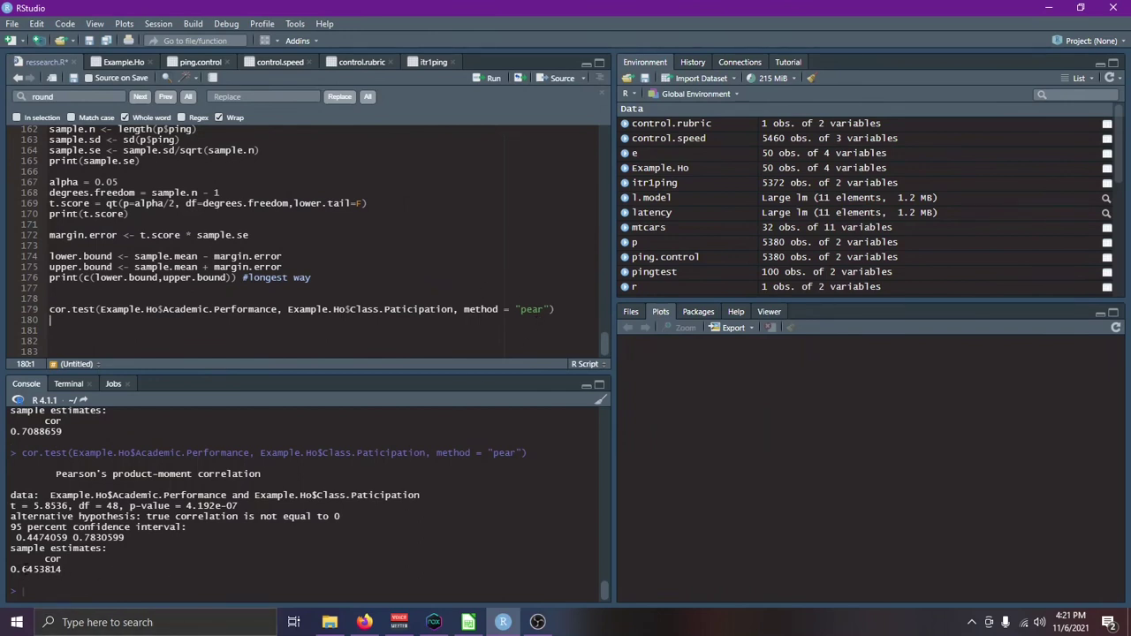
# Compare the participation correlation with G5 in LibreOffice Calc, and inspect the Pearson formula in G6
pyautogui.moveTo(23, 569); pyautogui.dragTo(71, 573)
pyautogui.click(120, 549)
pyautogui.click(468, 622)
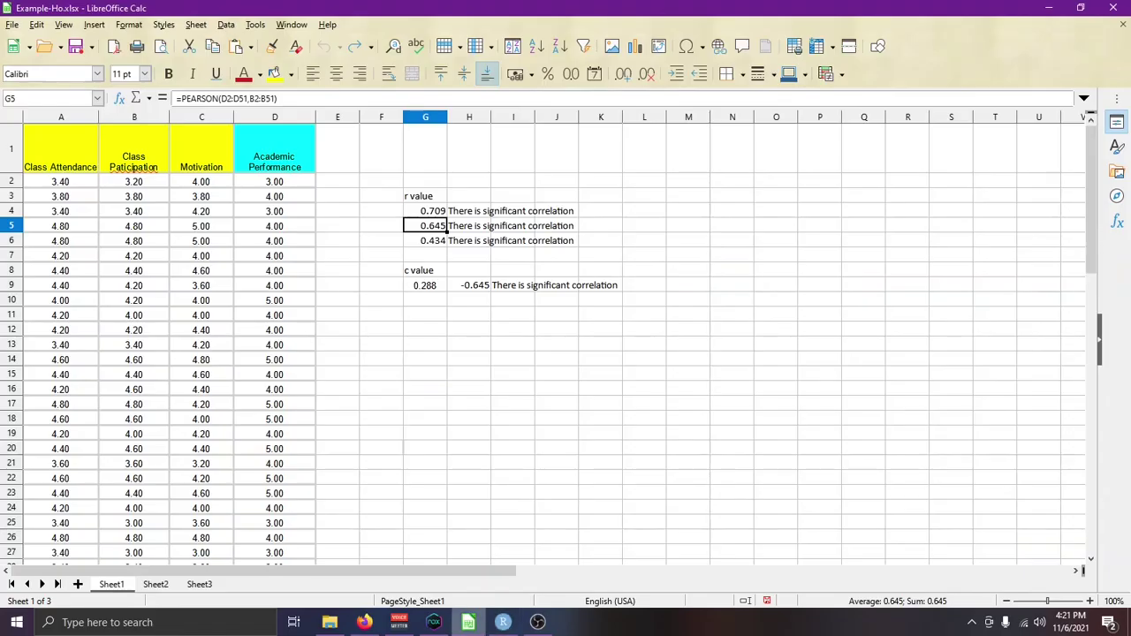
pyautogui.click(427, 242)
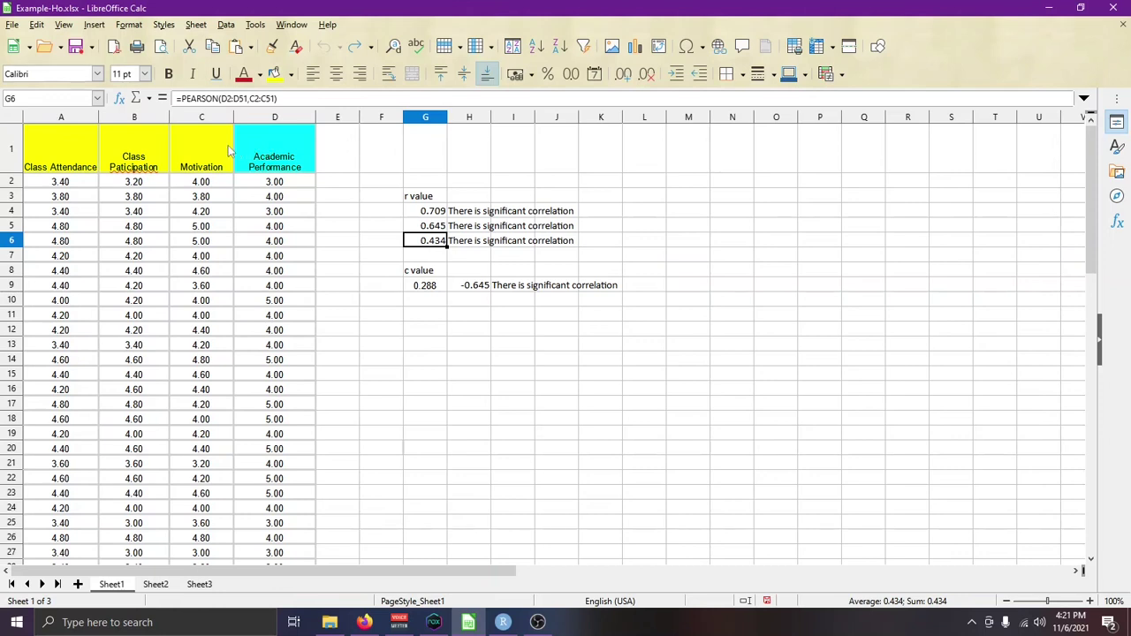
# Switch to RStudio and replace Class.Paticipation with Motivation as the second variable of the cor.test line
pyautogui.click(502, 622)
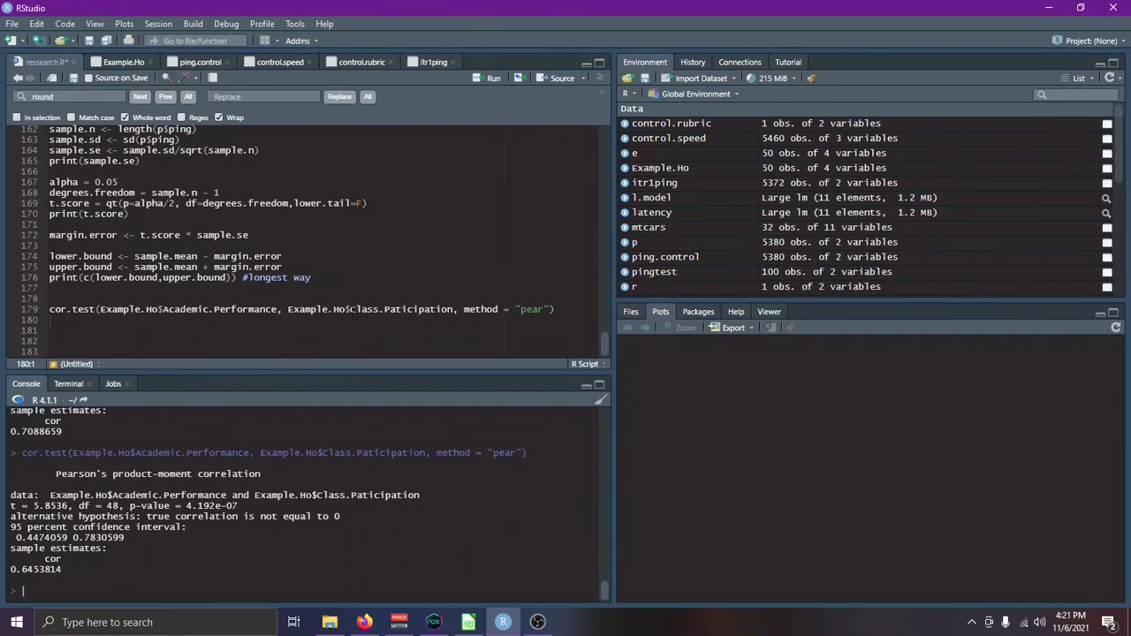
pyautogui.moveTo(354, 310); pyautogui.dragTo(454, 310)
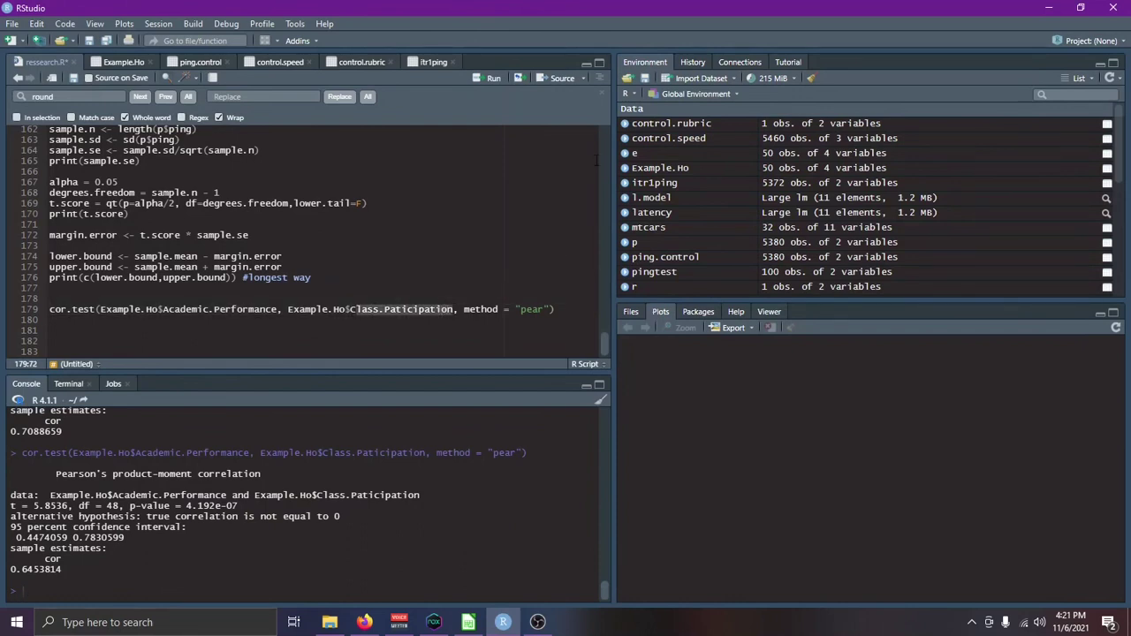
pyautogui.press('BackSpace')
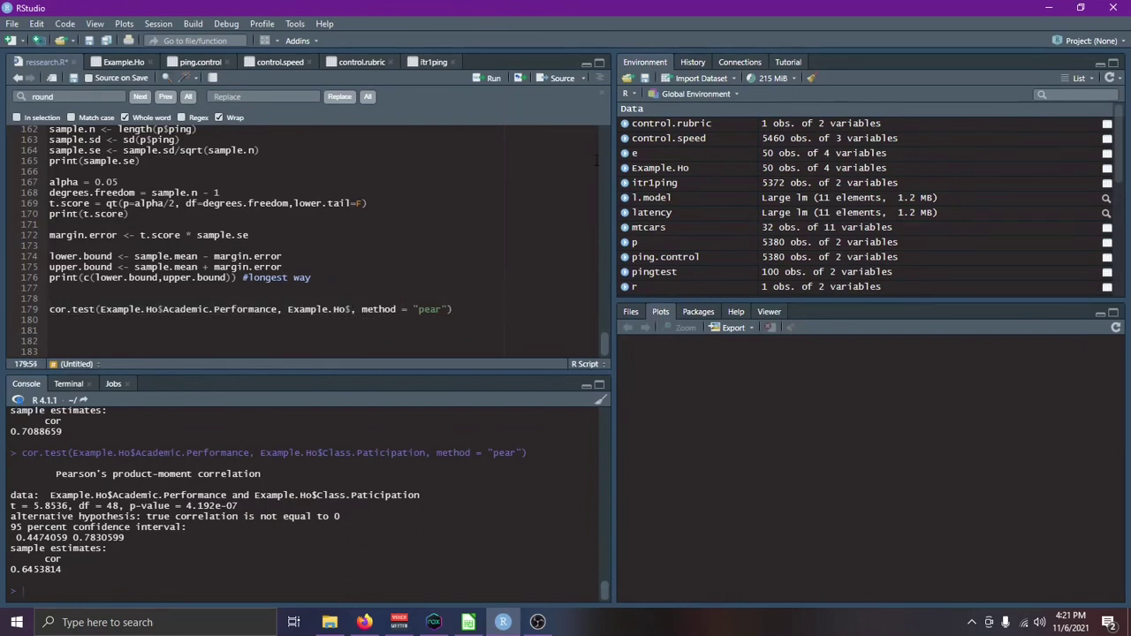
pyautogui.write('Moti')
pyautogui.press('Tab')
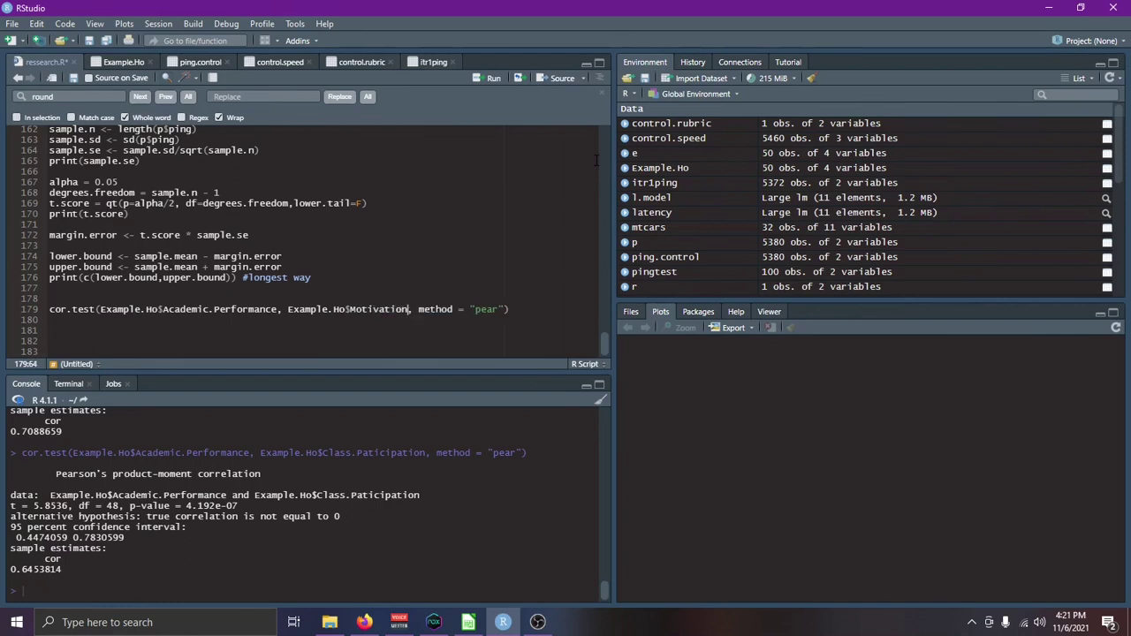
# Run the Motivation cor.test line and compare its correlation estimate with G6 in LibreOffice Calc
pyautogui.hotkey('ctrl', 'Return')
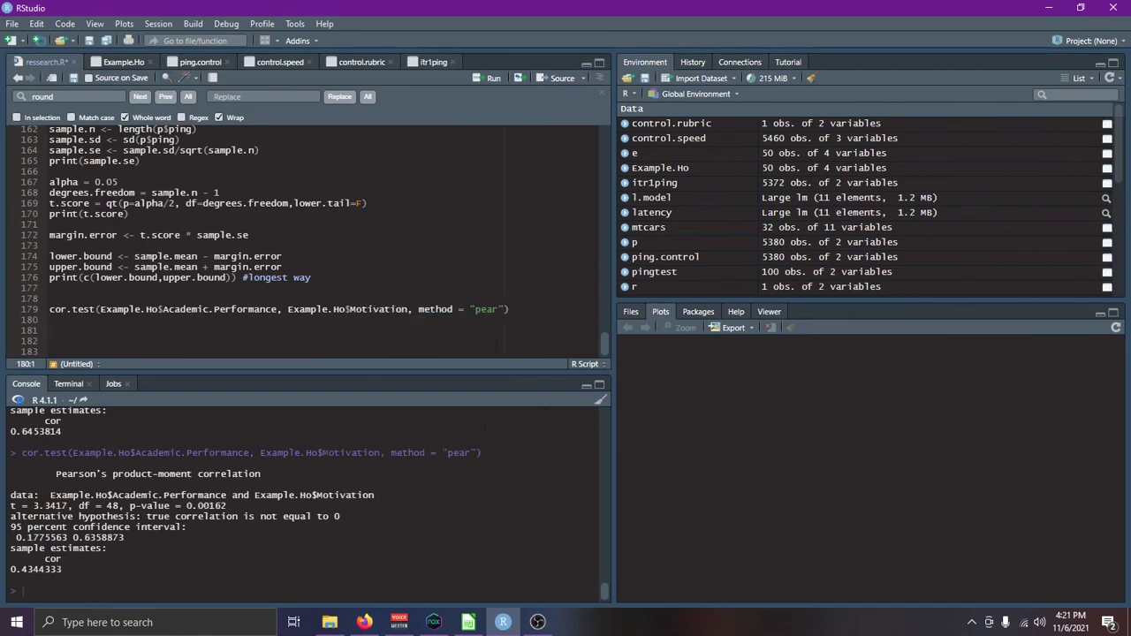
pyautogui.moveTo(81, 568); pyautogui.dragTo(12, 571)
pyautogui.click(466, 550)
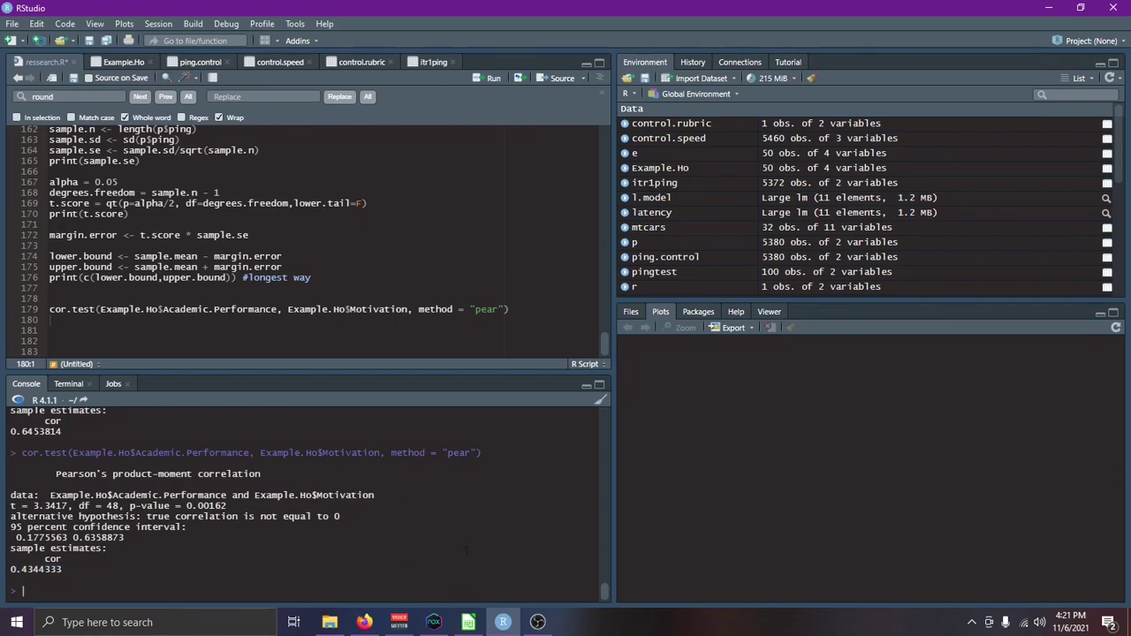
pyautogui.click(468, 622)
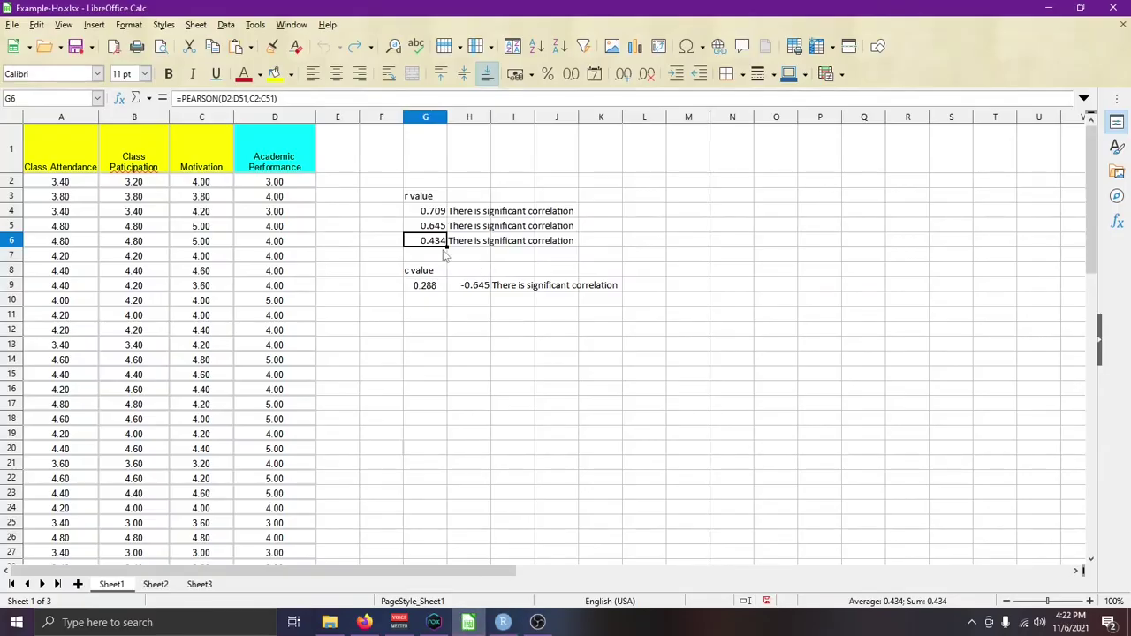
# Review the Academic Performance, Class Attendance, Class Paticipation and Motivation headings, and inspect the Pearson formula in G4
pyautogui.click(328, 211)
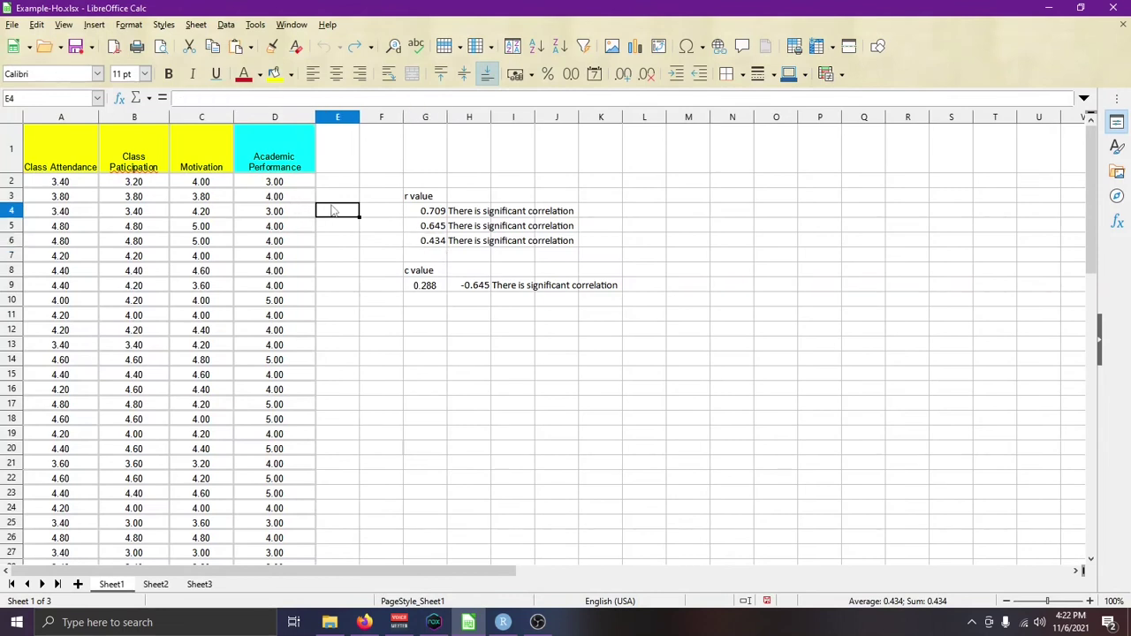
pyautogui.click(307, 166)
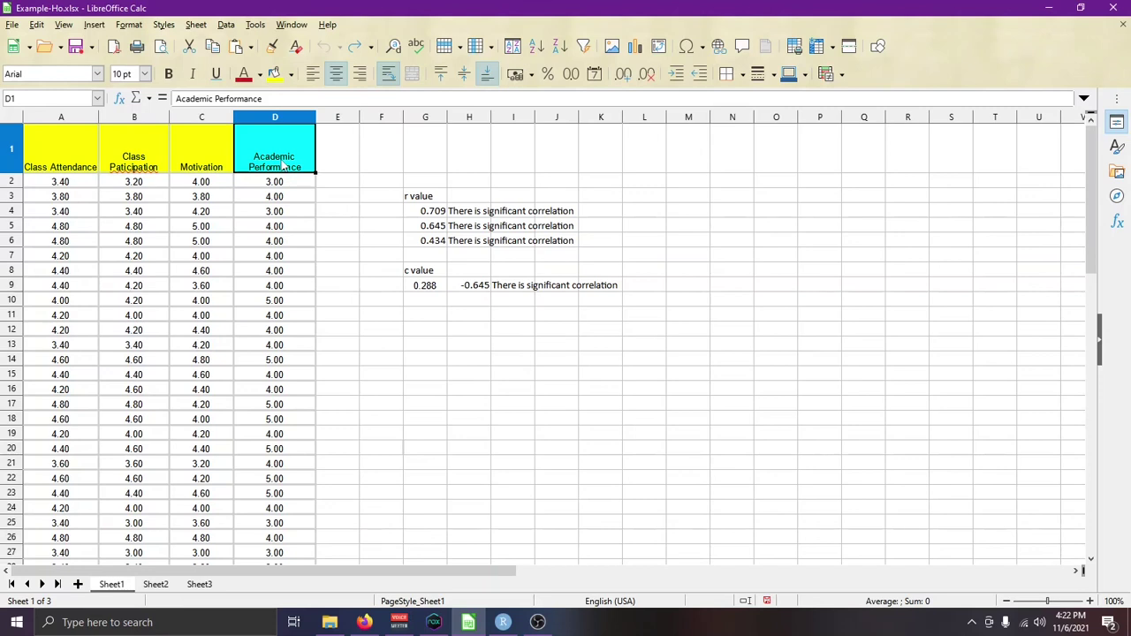
pyautogui.click(78, 167)
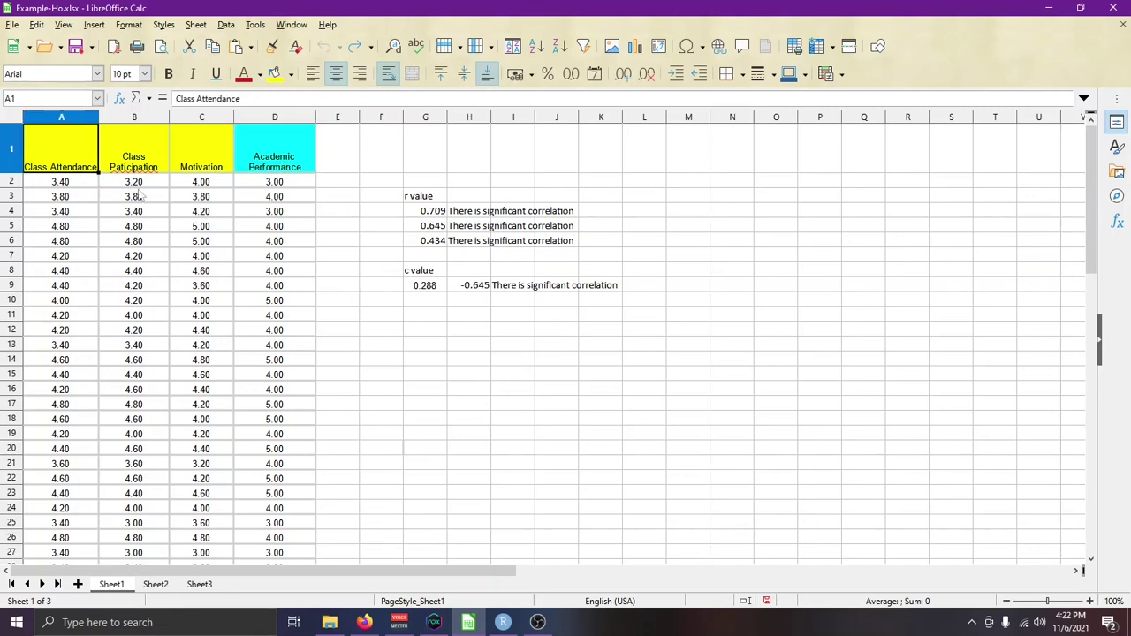
pyautogui.click(167, 163)
pyautogui.click(206, 167)
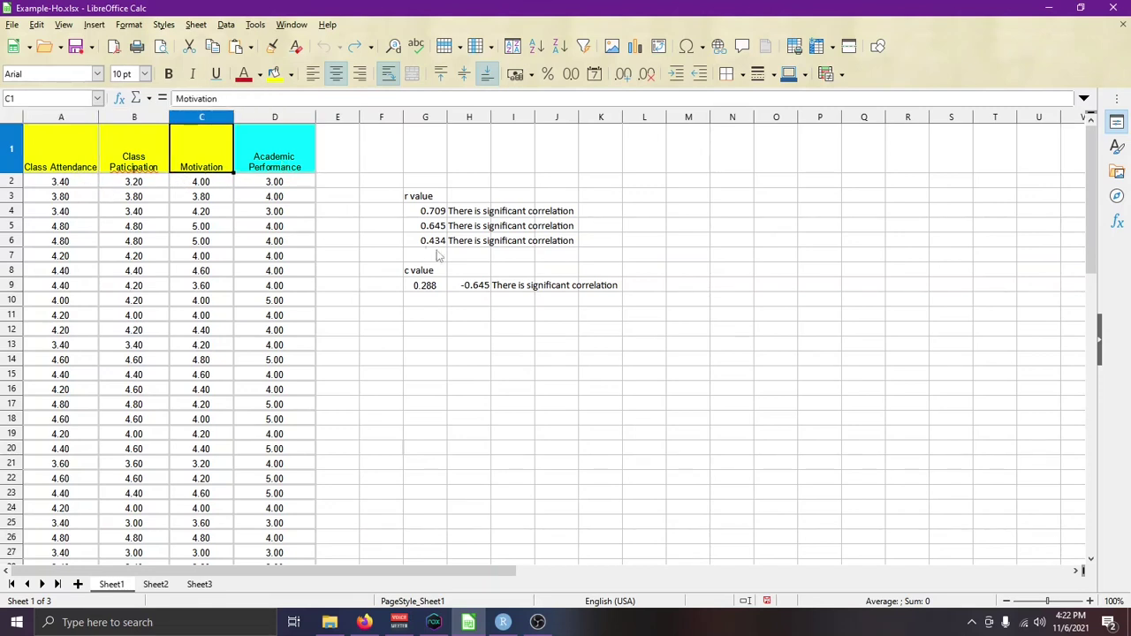
pyautogui.click(444, 212)
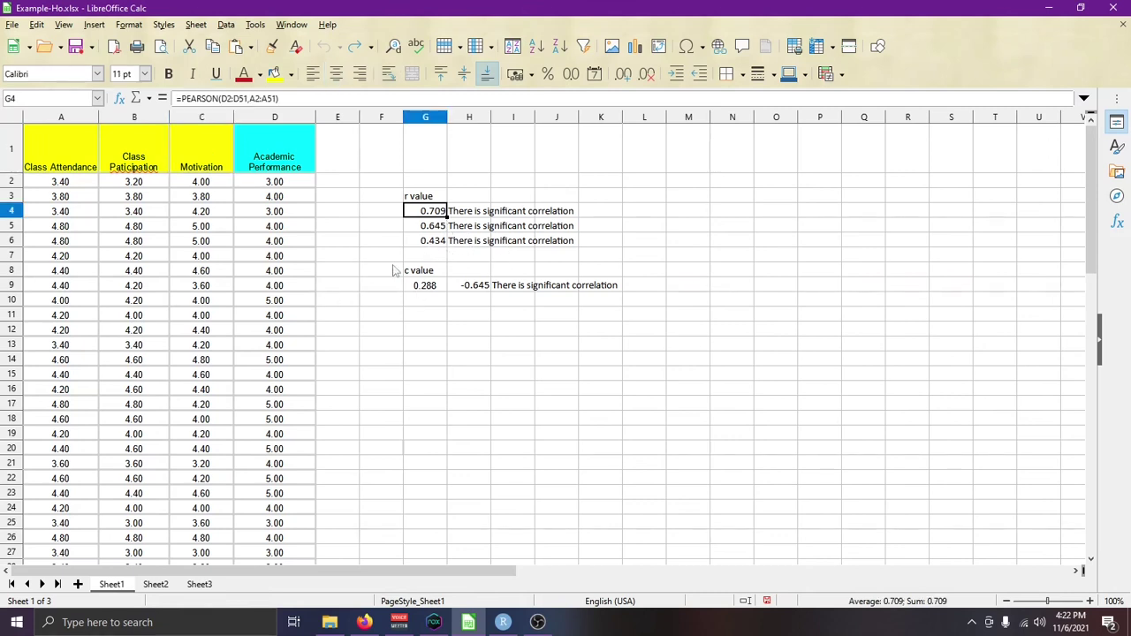
# Check the cor.test line in RStudio, and look through all data rows of Sheet1 in LibreOffice Calc
pyautogui.click(499, 624)
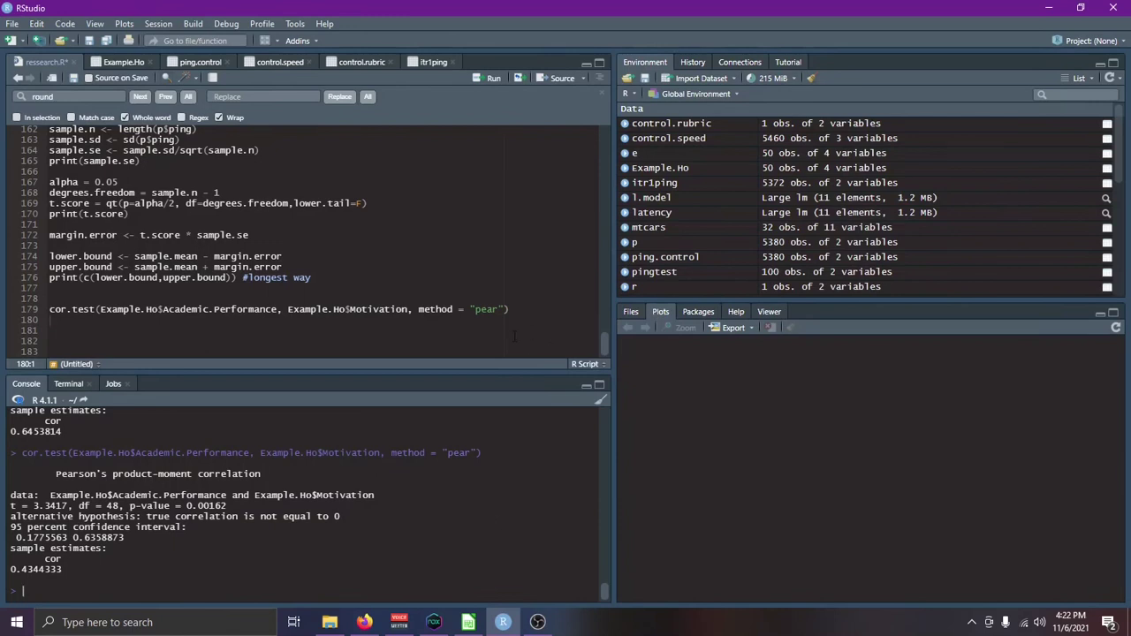
pyautogui.click(538, 313)
pyautogui.click(468, 622)
pyautogui.scroll(-5, 268, 352)
pyautogui.scroll(-4, 269, 351)
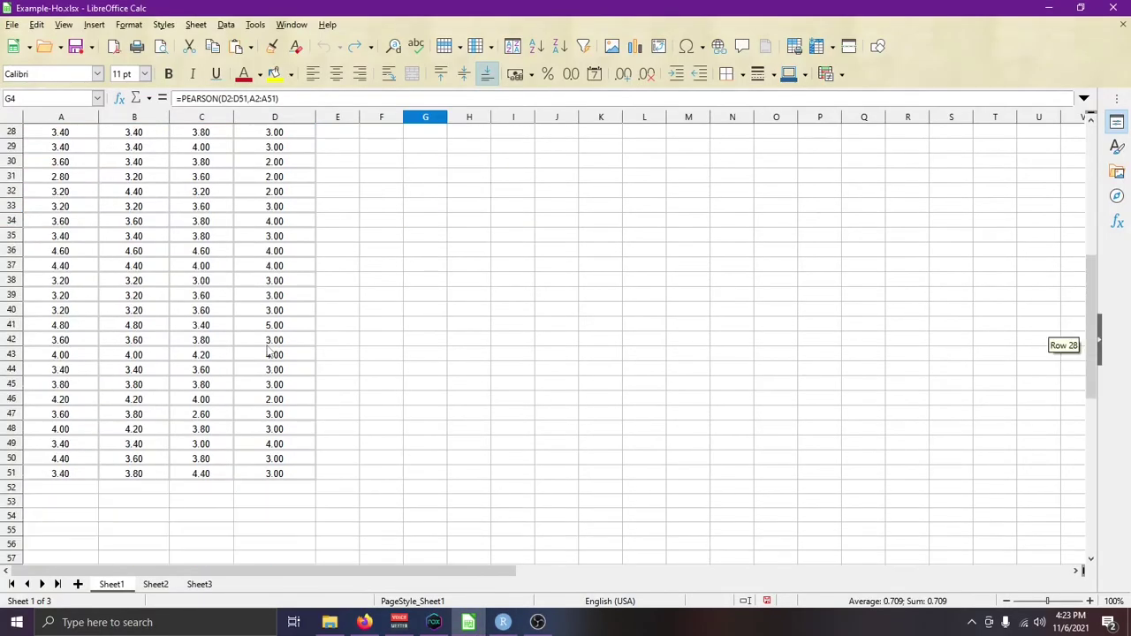
pyautogui.scroll(9, 269, 351)
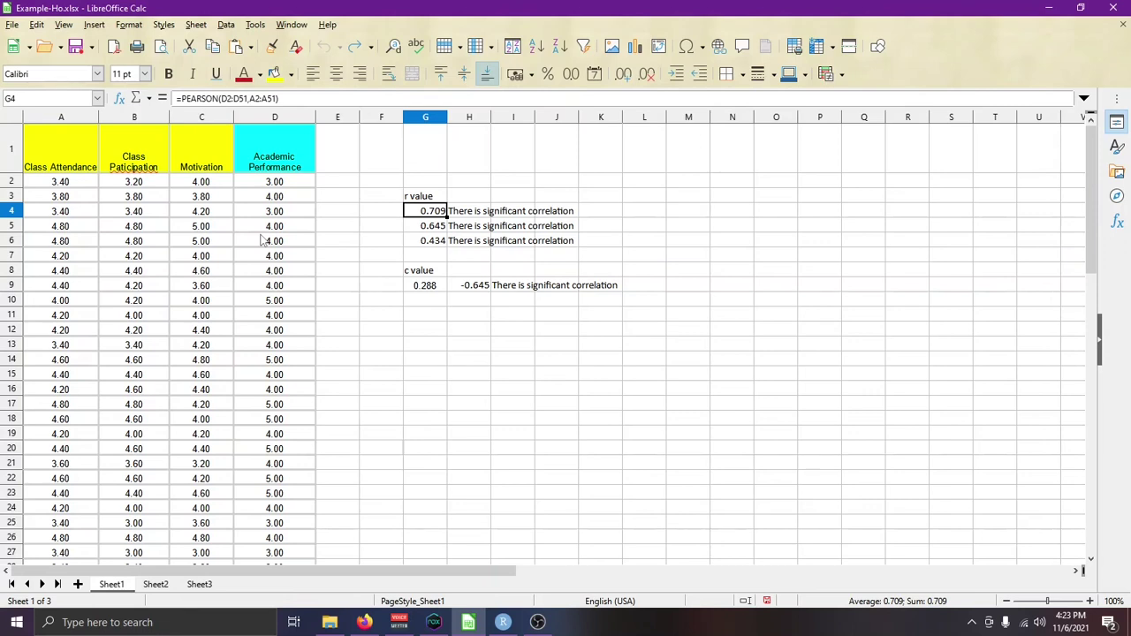
# Switch to RStudio, view the control.rubric and Example.Ho data, and return to the cor.test line in the script
pyautogui.click(502, 622)
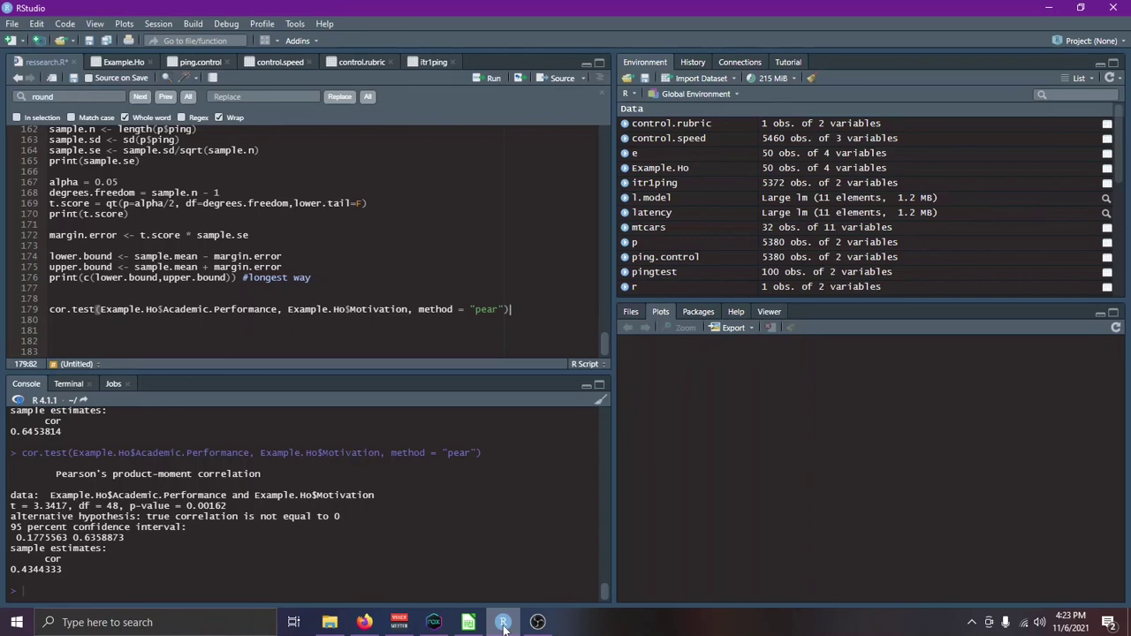
pyautogui.click(347, 64)
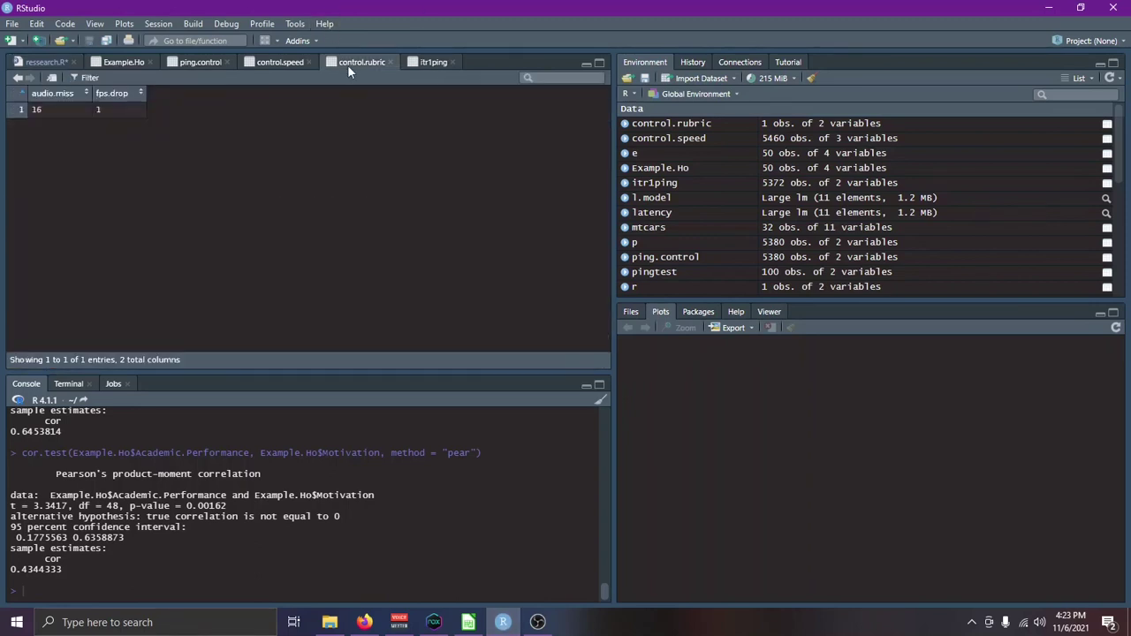
pyautogui.click(105, 60)
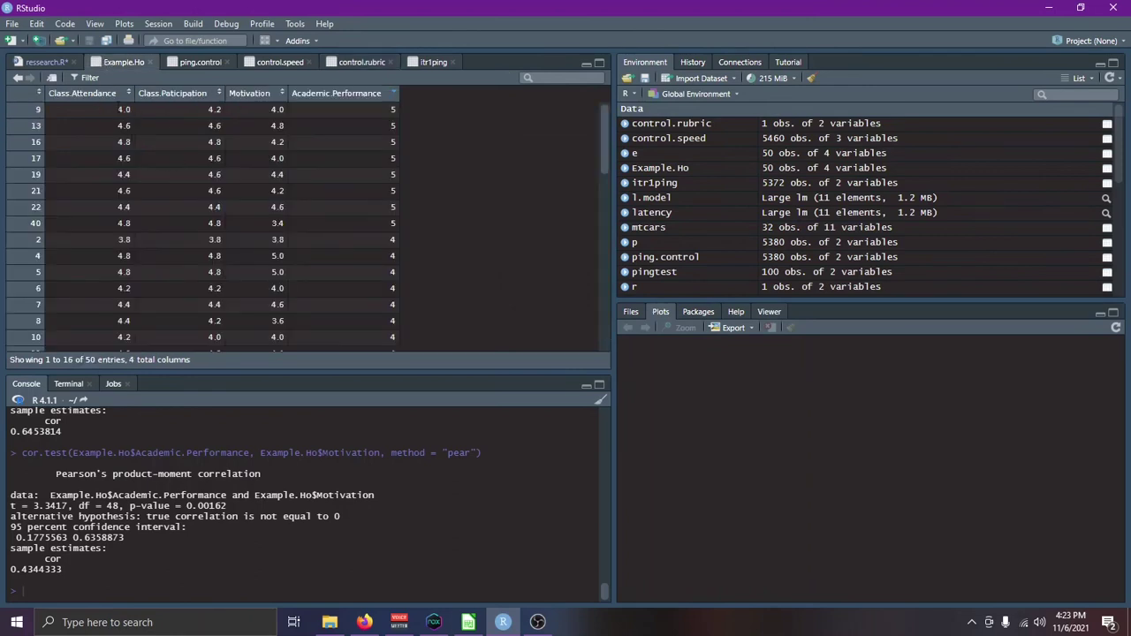
pyautogui.click(40, 62)
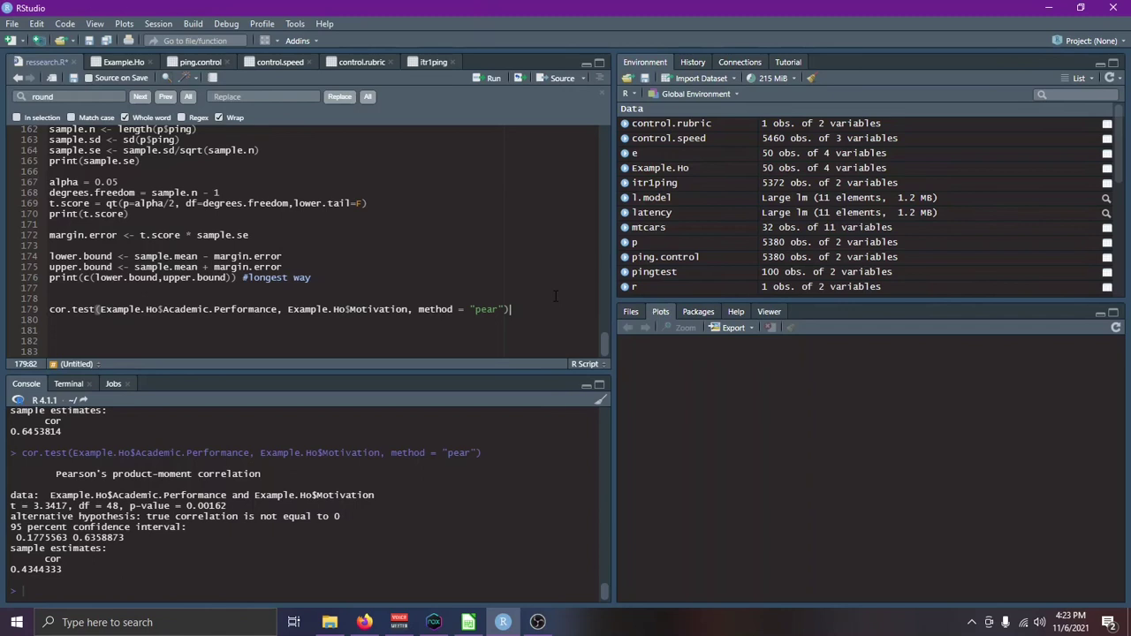
pyautogui.scroll(2, 555, 296)
pyautogui.scroll(-2, 554, 296)
pyautogui.press('Home')
pyautogui.press('End')
pyautogui.click(470, 624)
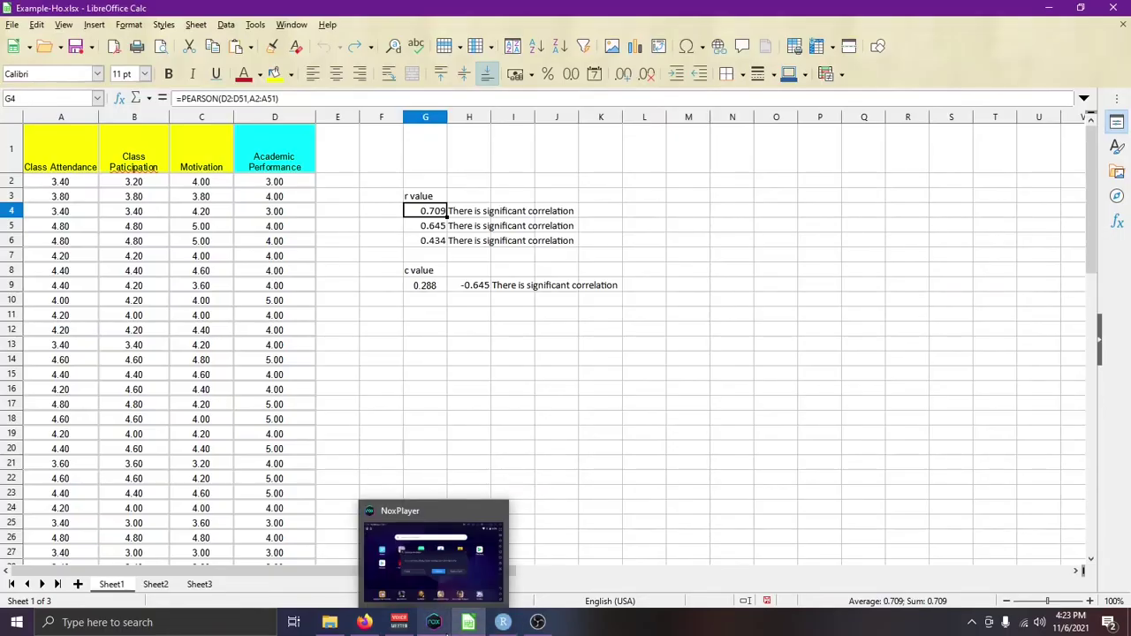
pyautogui.click(425, 360)
pyautogui.click(284, 214)
pyautogui.click(214, 200)
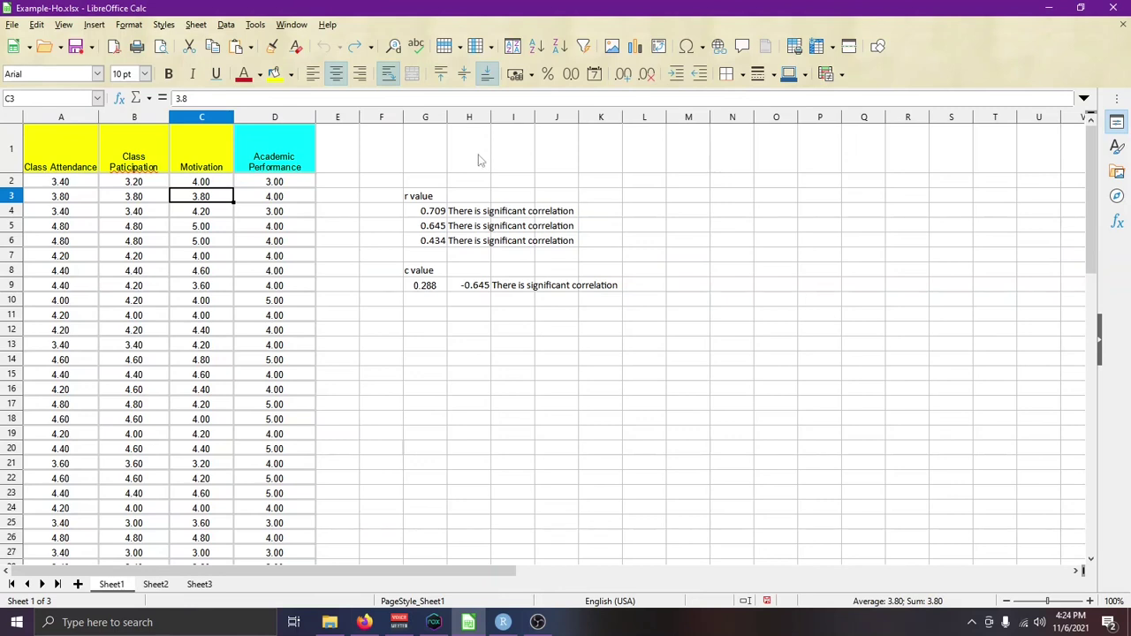
pyautogui.click(518, 621)
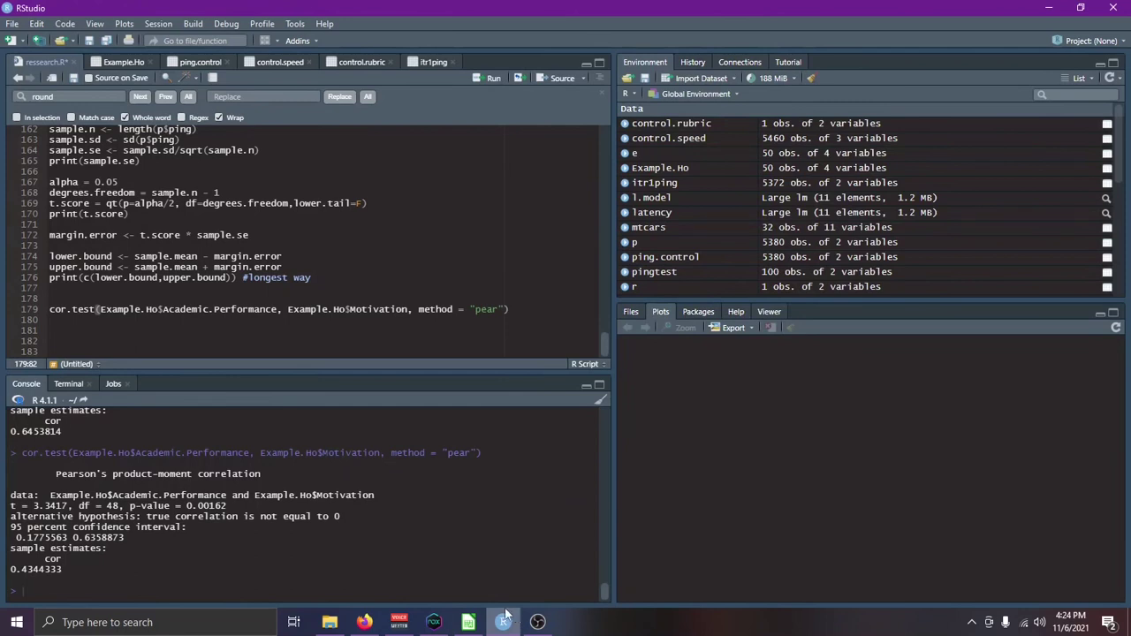
# Switch to LibreOffice Calc and go through the four column headings from Class Attendance to Academic Performance
pyautogui.click(468, 622)
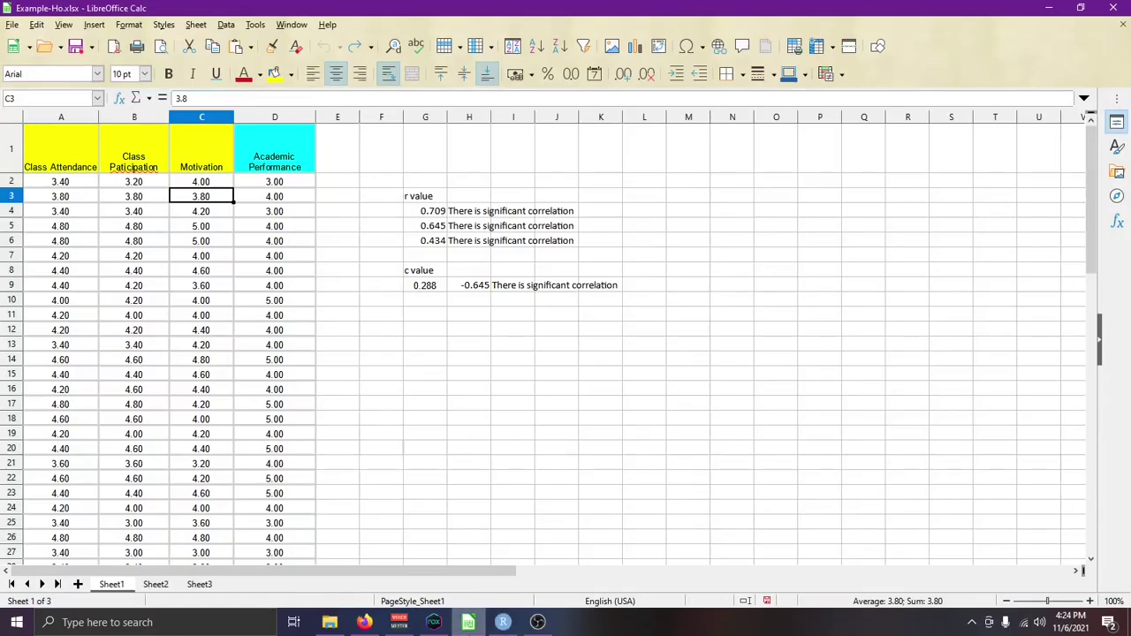
pyautogui.click(416, 433)
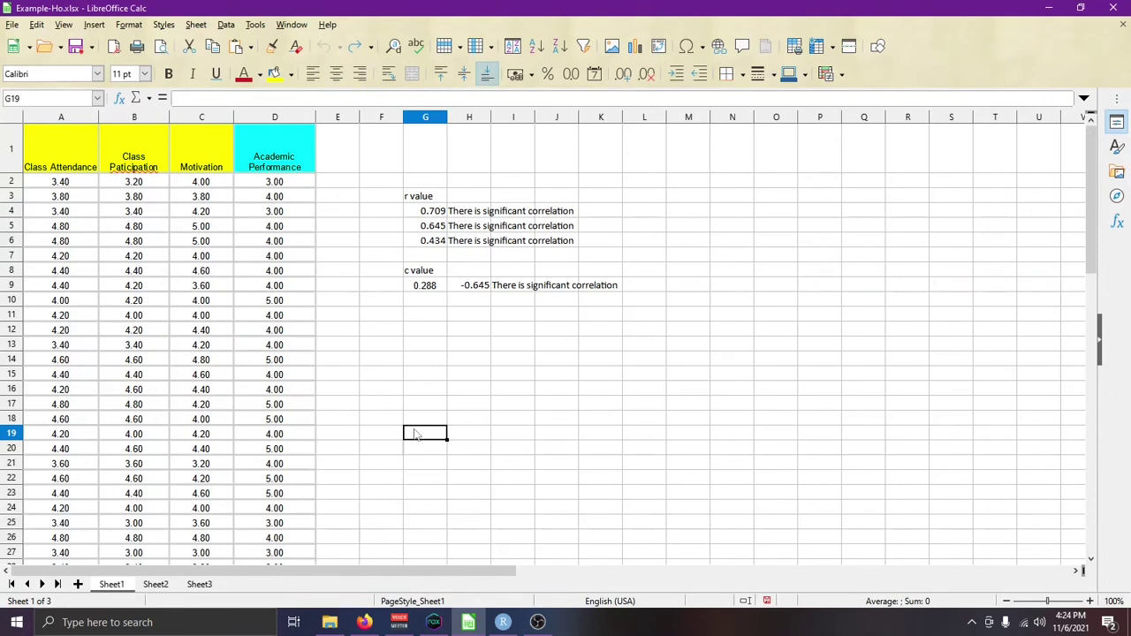
pyautogui.click(76, 155)
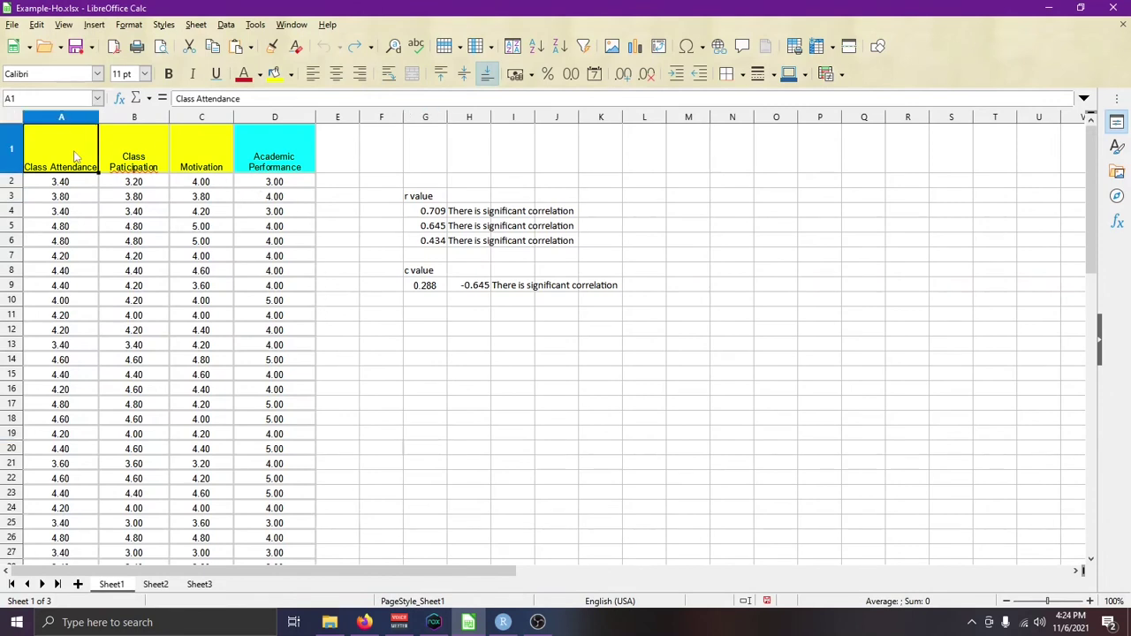
pyautogui.click(135, 170)
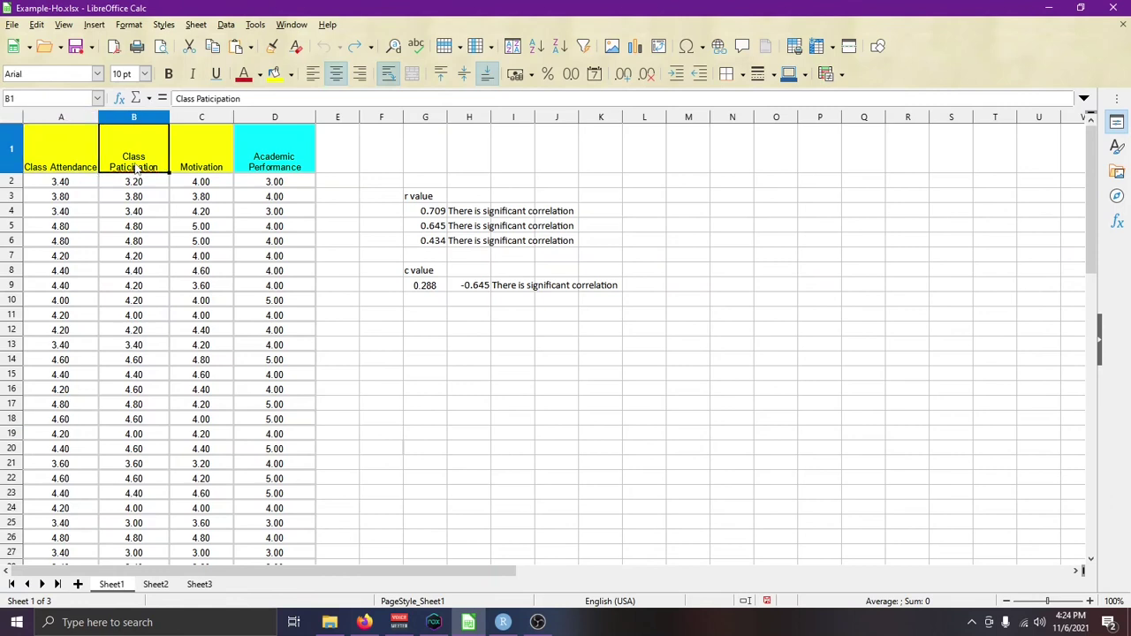
pyautogui.click(197, 162)
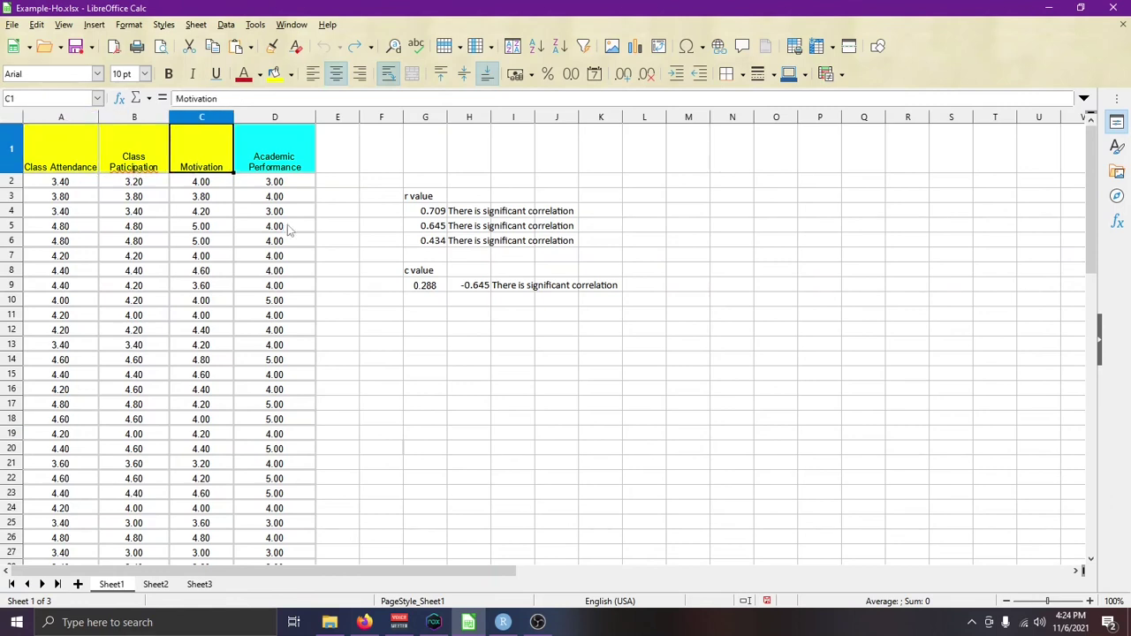
pyautogui.click(274, 165)
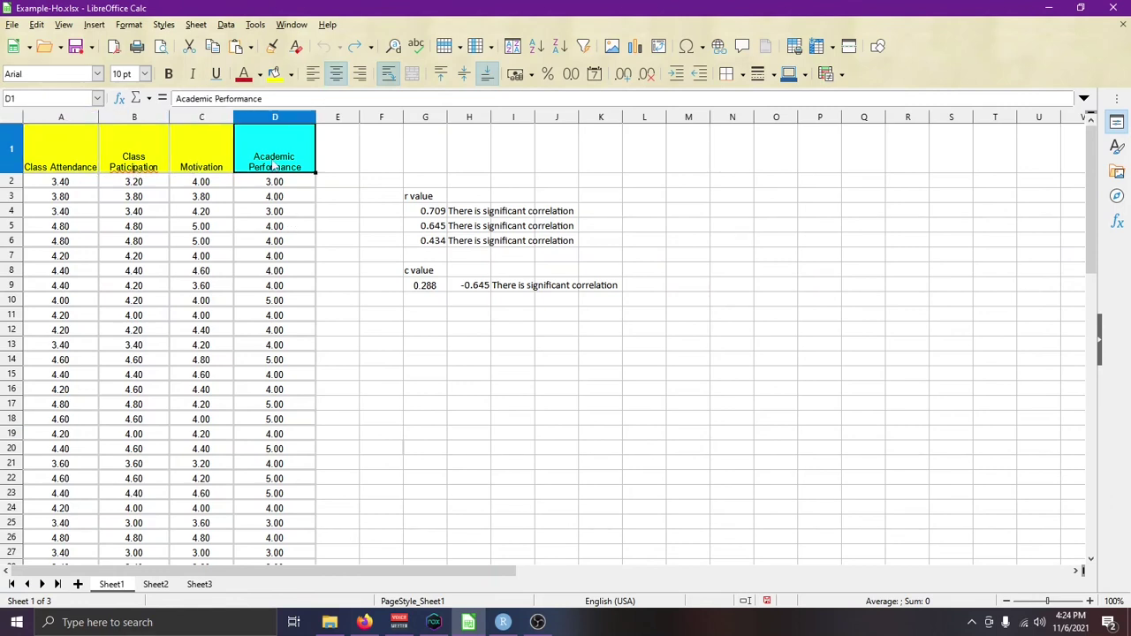
pyautogui.click(468, 162)
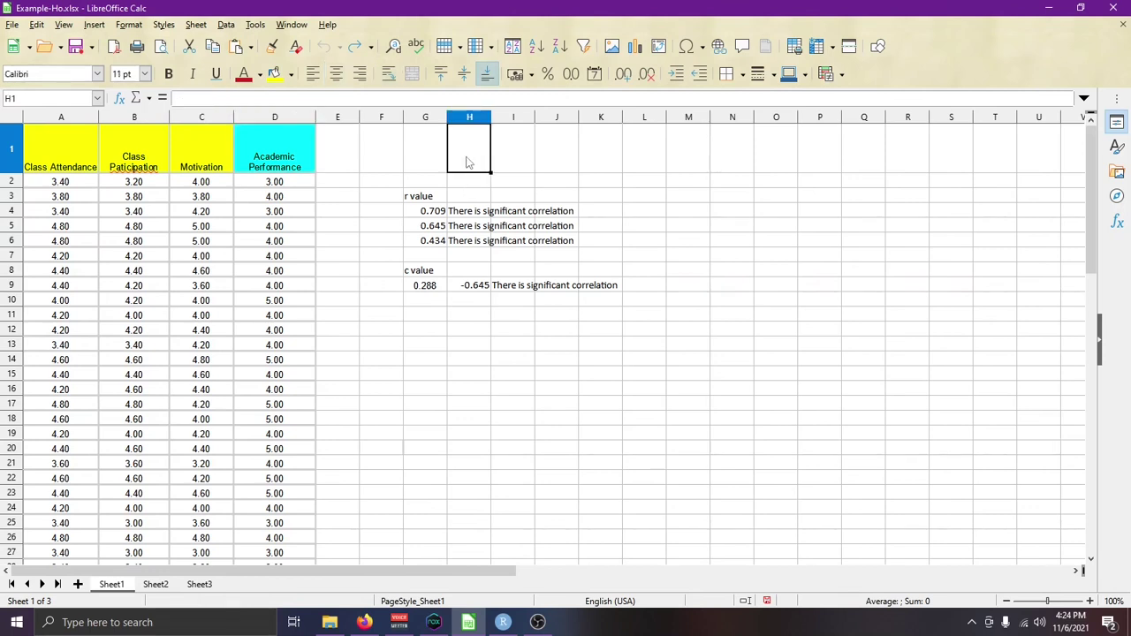
pyautogui.click(319, 199)
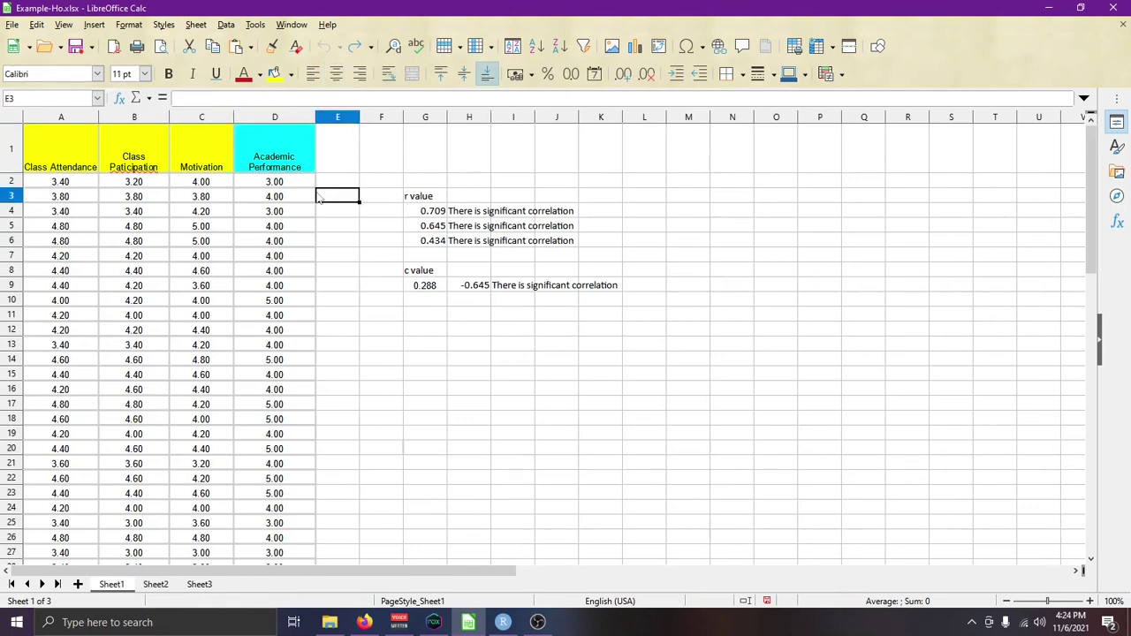
pyautogui.click(335, 250)
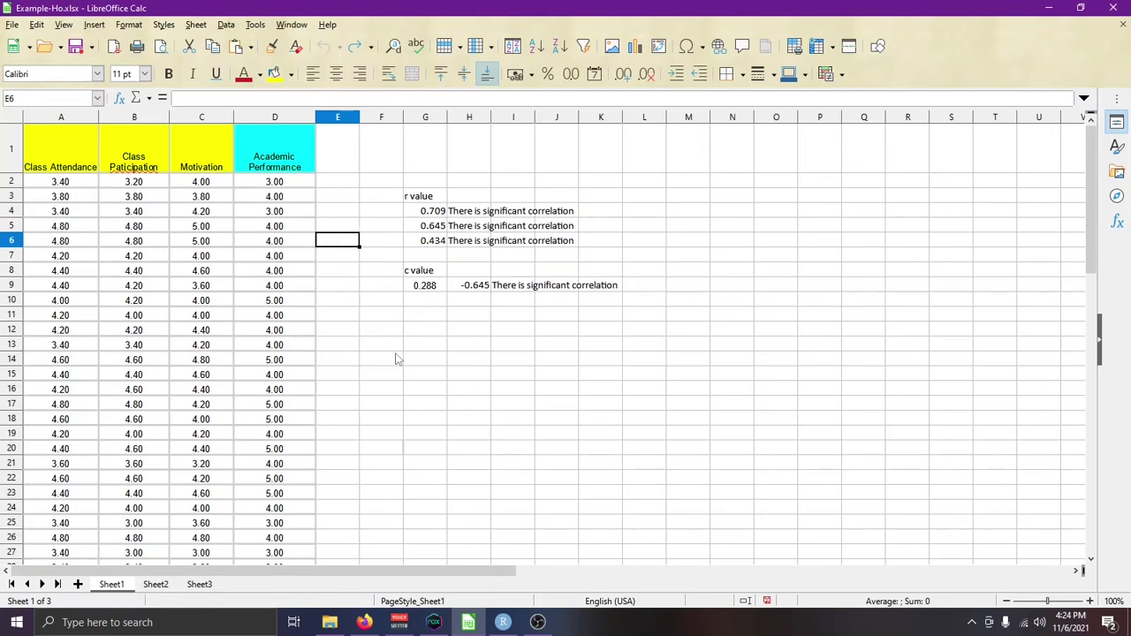
pyautogui.scroll(-2, 396, 359)
pyautogui.scroll(2, 396, 359)
# Switch to RStudio and review the earlier t.test and confidence interval code above the cor.test line
pyautogui.click(501, 622)
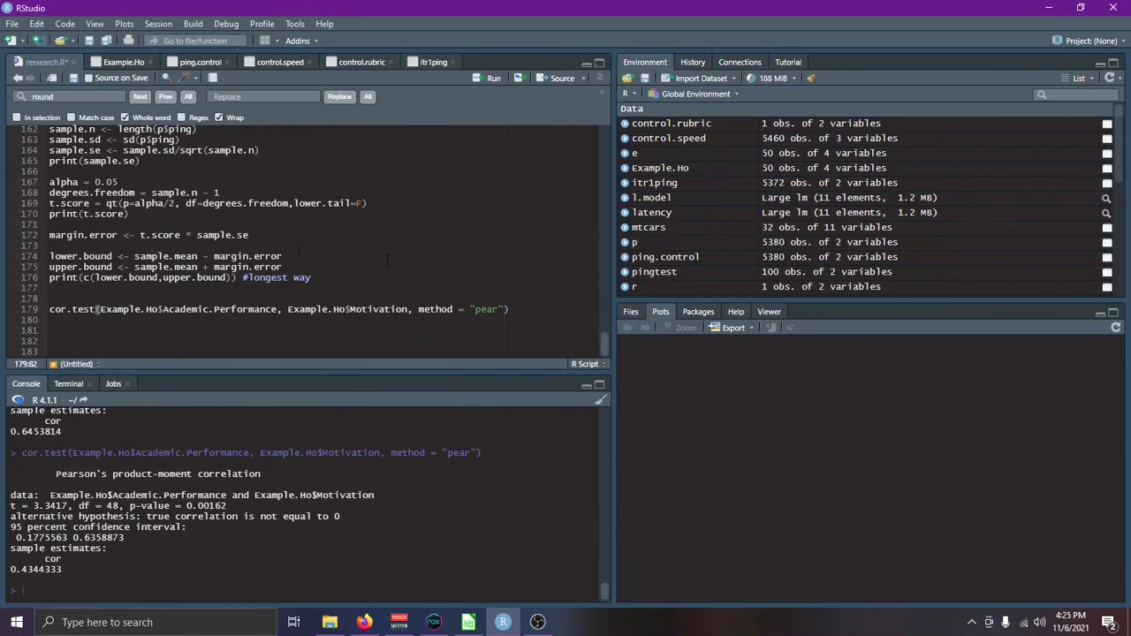
pyautogui.scroll(3, 281, 234)
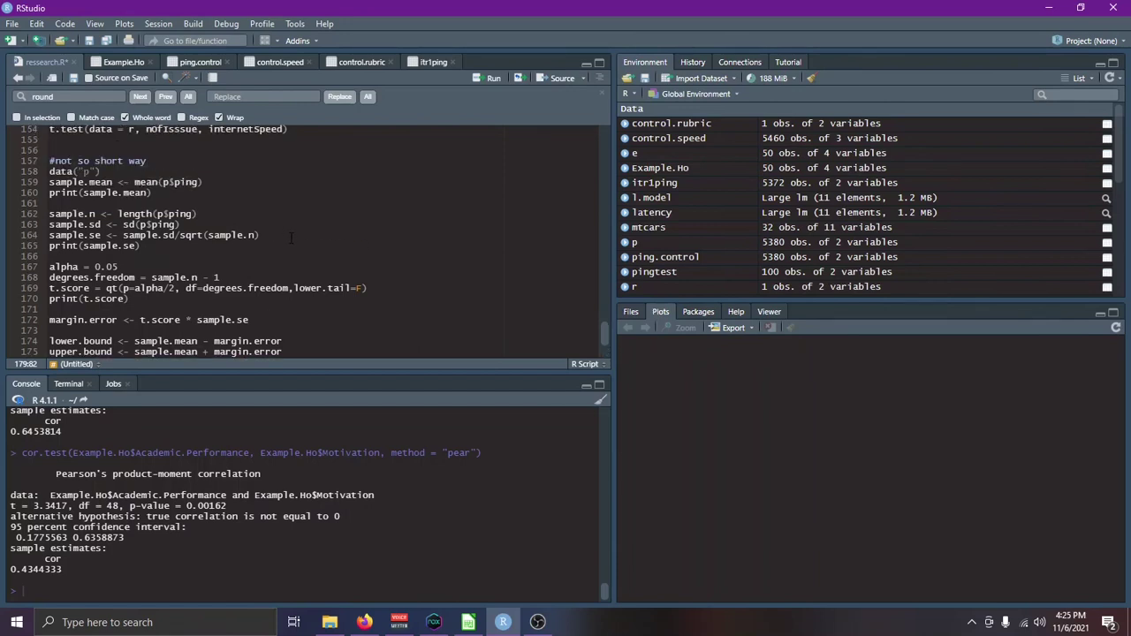
pyautogui.scroll(1, 291, 238)
pyautogui.scroll(2, 293, 239)
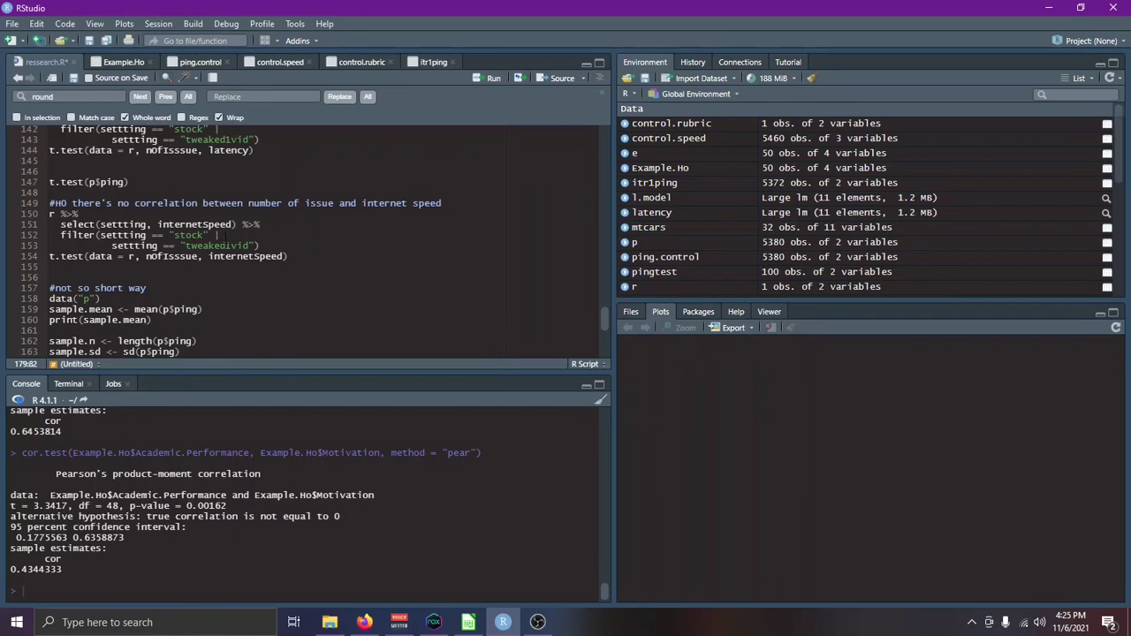
pyautogui.scroll(-7, 220, 229)
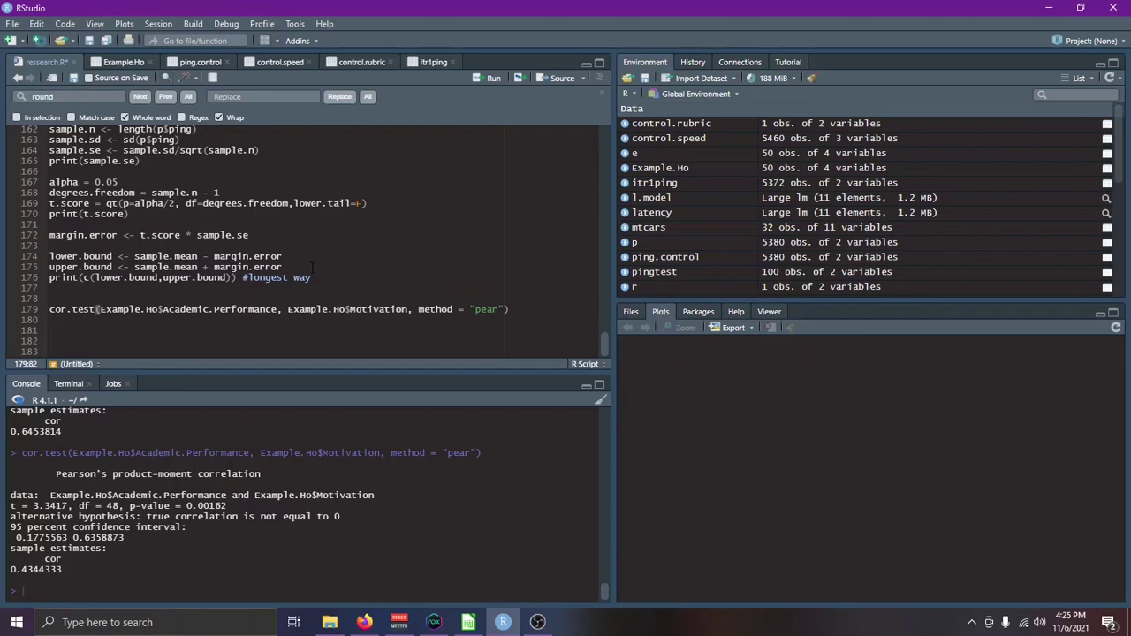
# Compare the Pearson value in G4 in LibreOffice Calc with the attendance cor.test output in the RStudio console
pyautogui.click(504, 631)
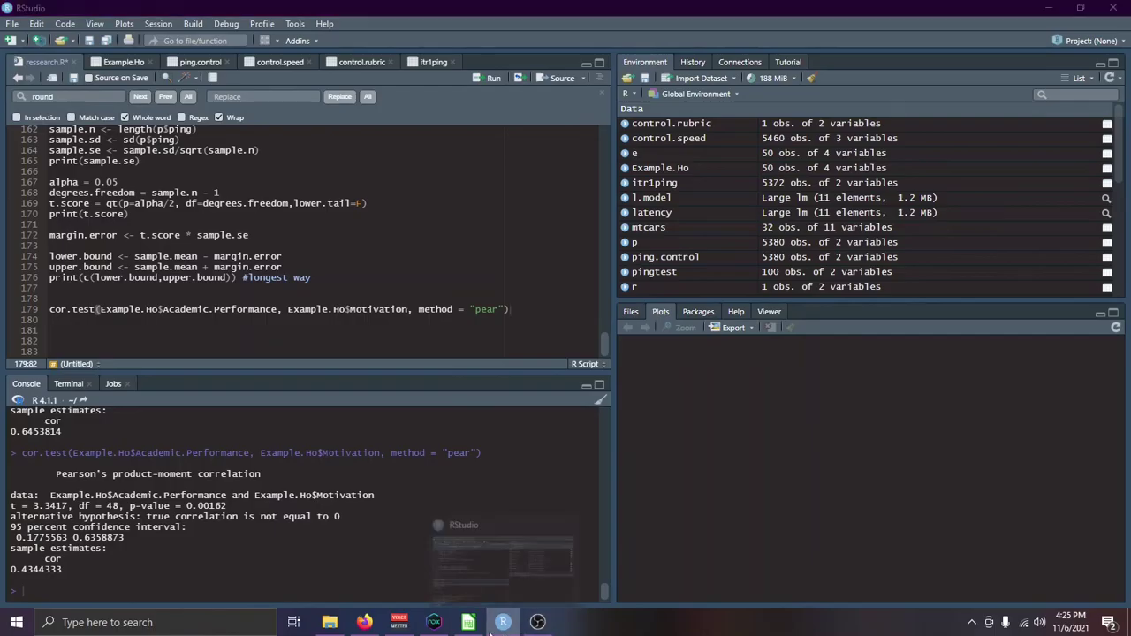
pyautogui.click(505, 631)
pyautogui.click(505, 631)
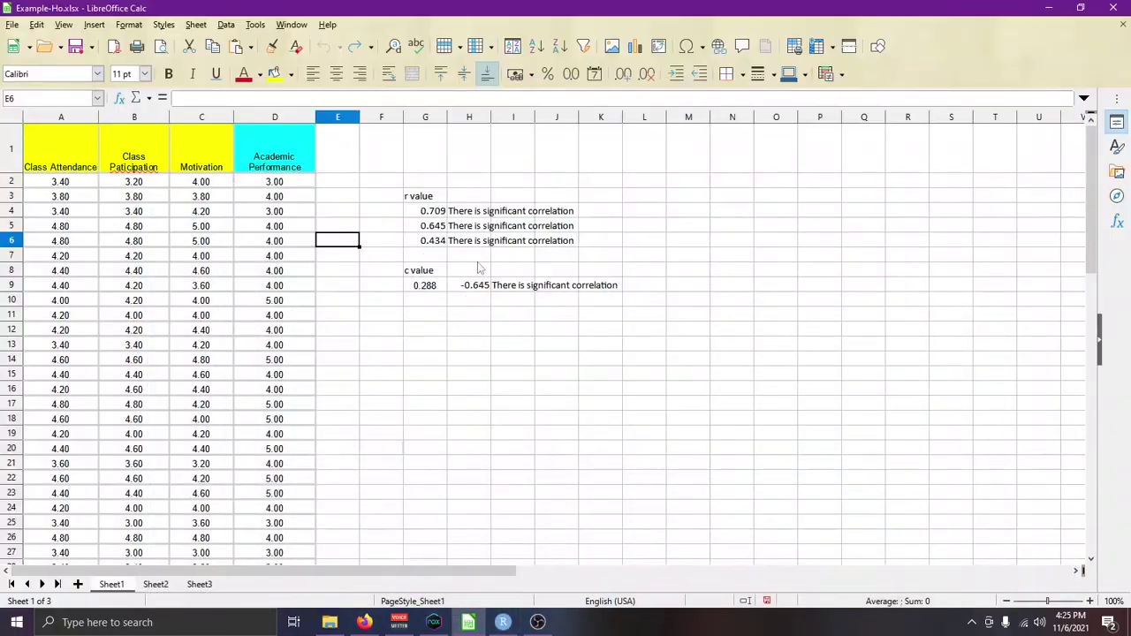
pyautogui.click(431, 211)
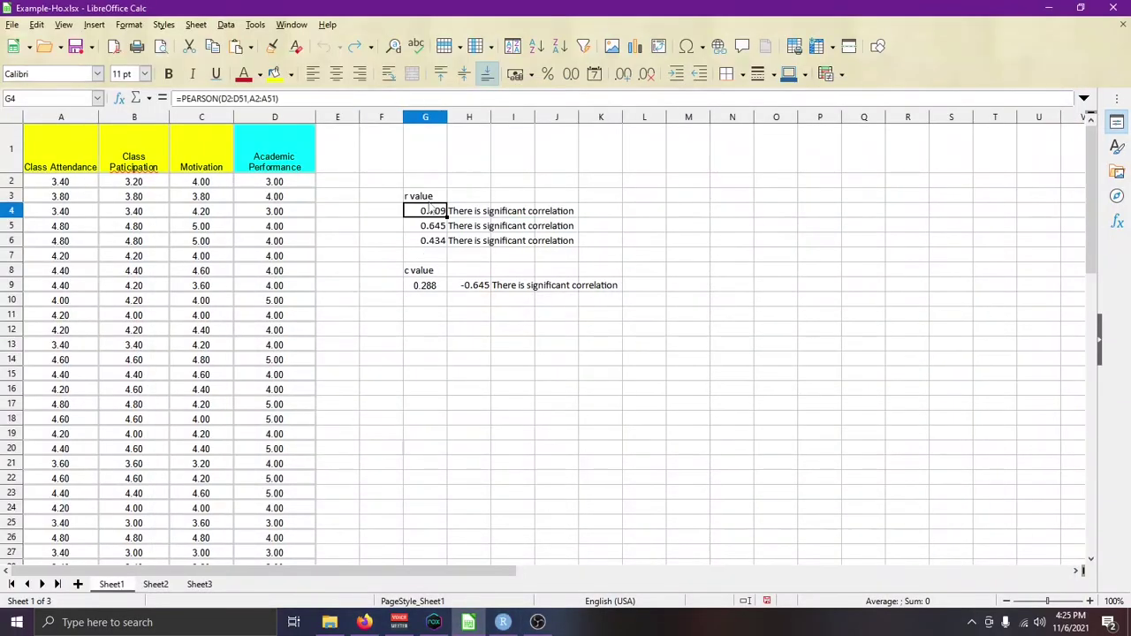
pyautogui.click(500, 624)
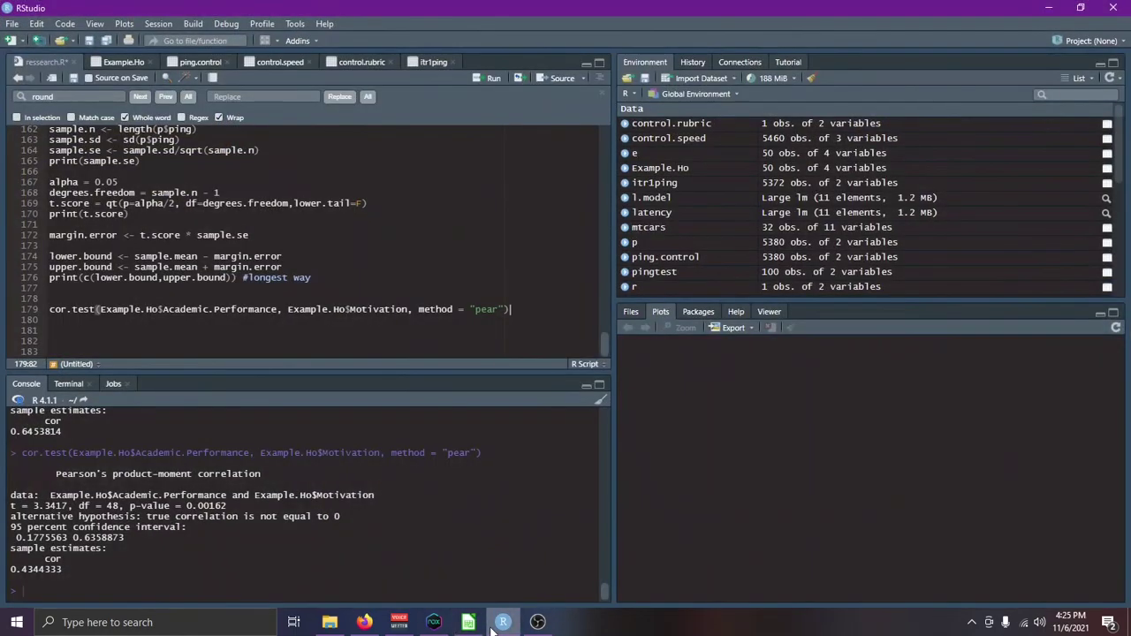
pyautogui.scroll(1, 417, 527)
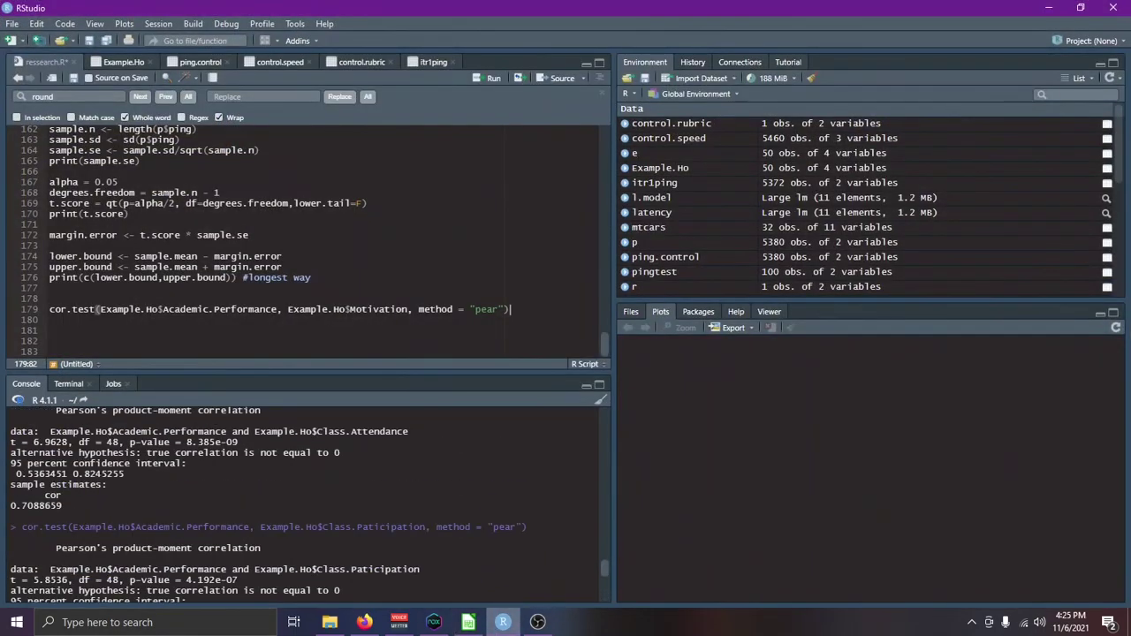
pyautogui.click(503, 624)
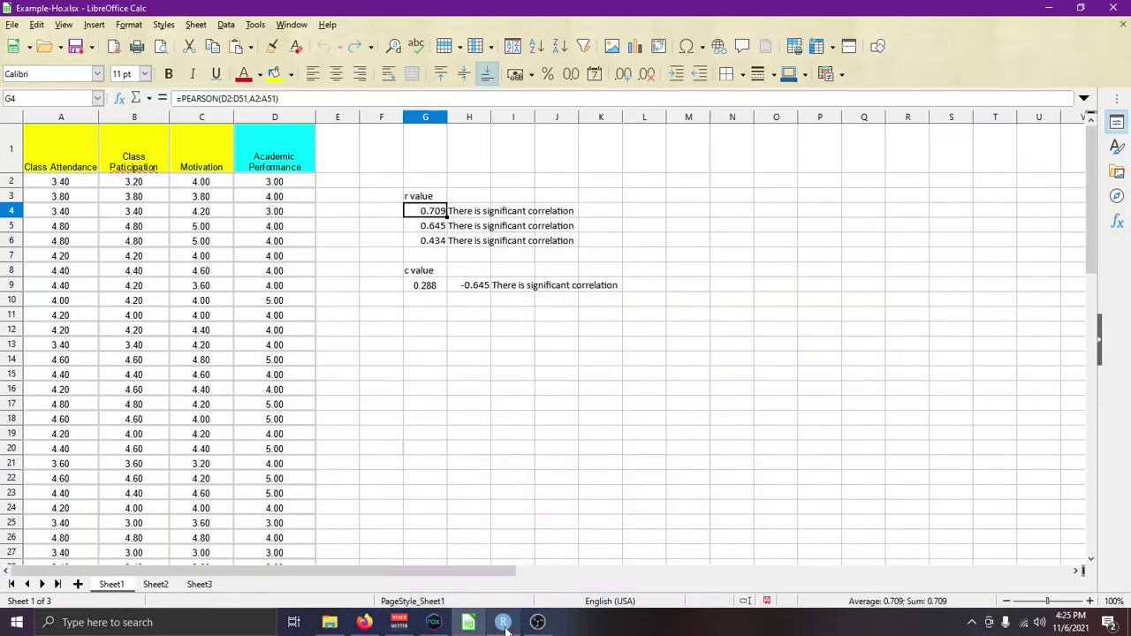